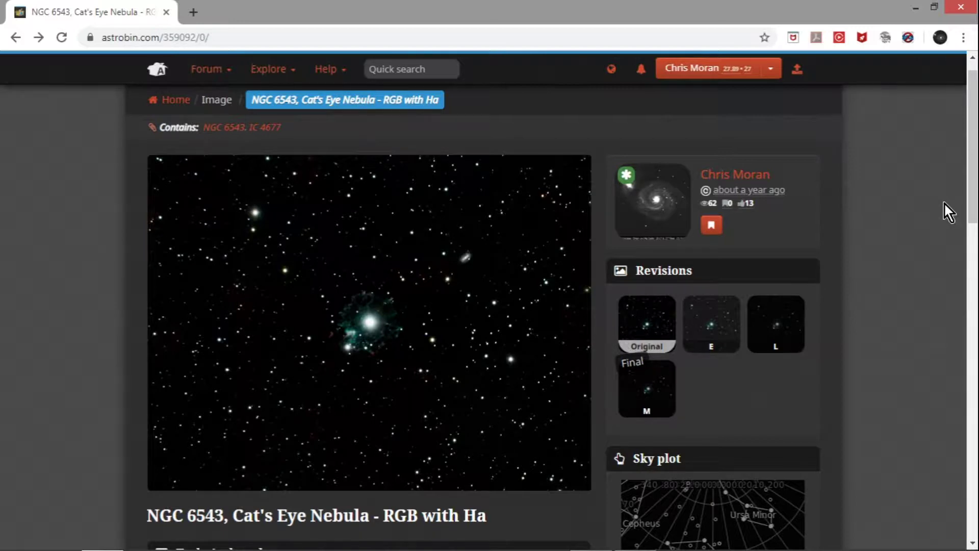
# - View the full-size image of NGC 6543, Cat's Eye Nebula - RGB with Ha and return to its image page
pyautogui.click(428, 308)
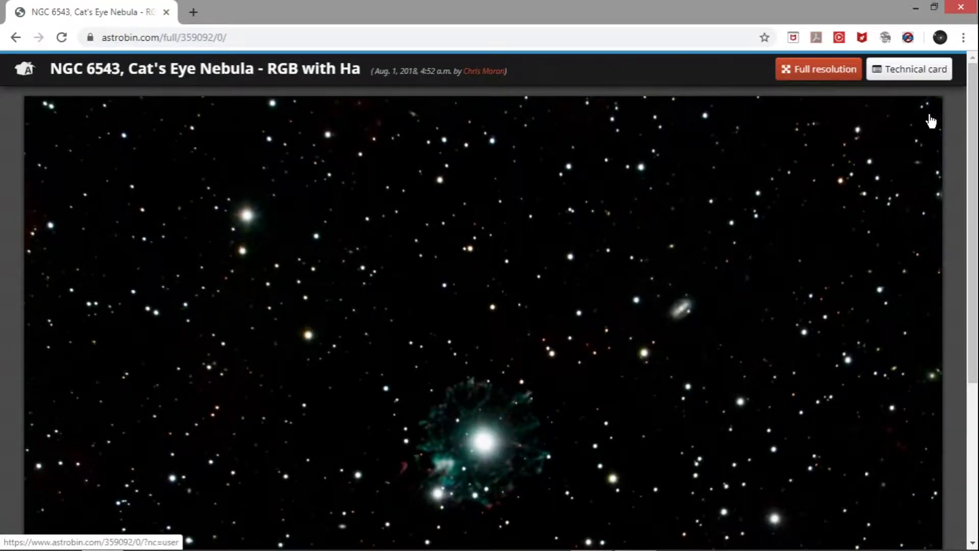
pyautogui.moveTo(974, 118); pyautogui.dragTo(974, 265)
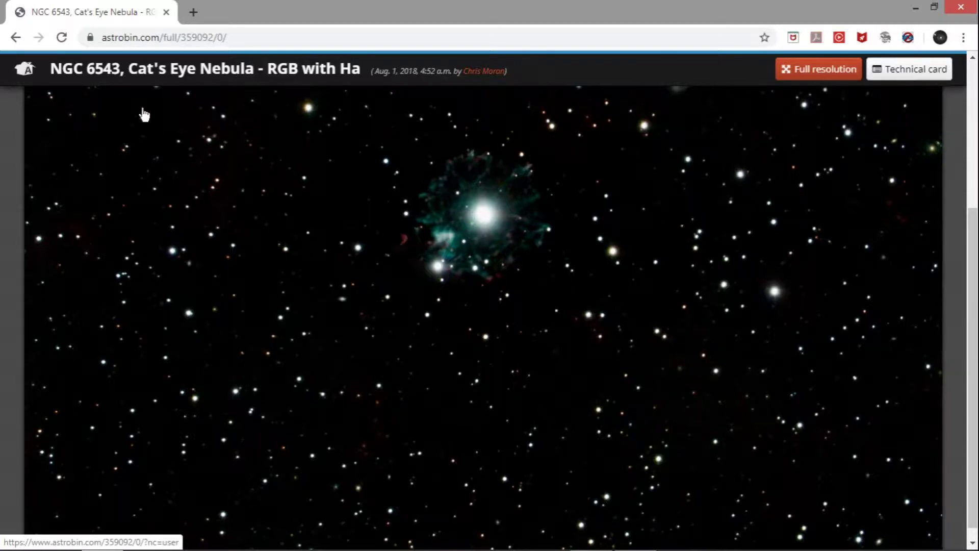
pyautogui.click(15, 37)
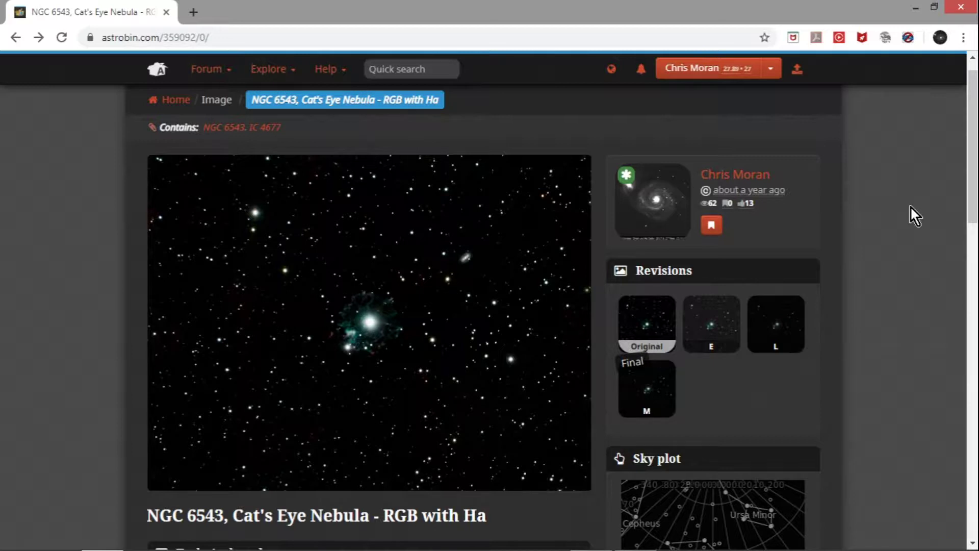
# - Examine the Cat's Eye Nebula image's technical card for the equipment, filters, frames and integration details
pyautogui.moveTo(973, 186); pyautogui.dragTo(972, 294)
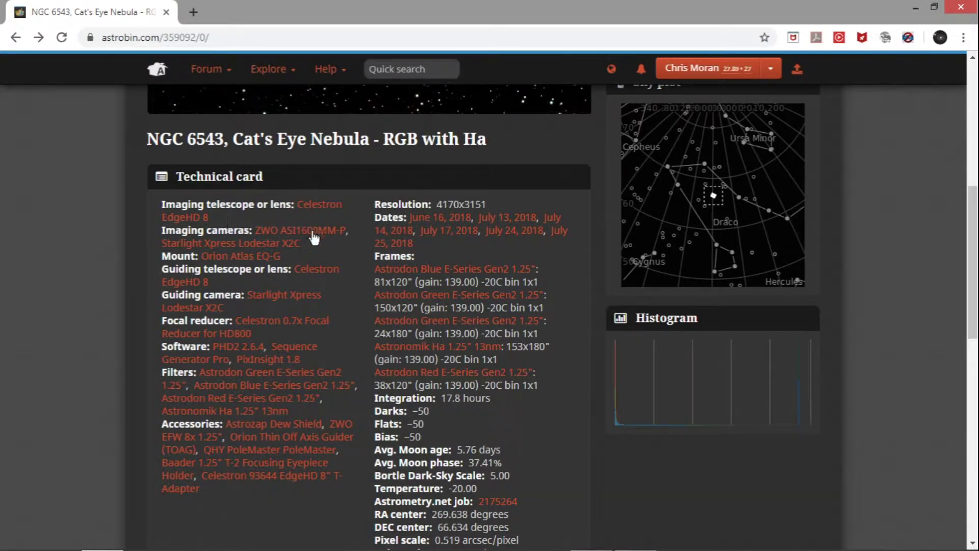
pyautogui.moveTo(304, 232)
pyautogui.moveTo(972, 215); pyautogui.dragTo(976, 128)
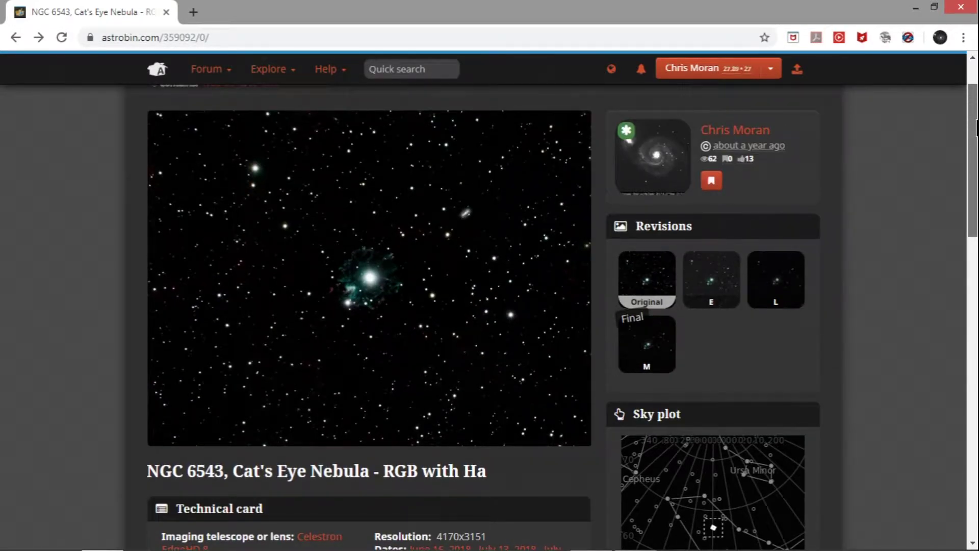
pyautogui.moveTo(976, 127); pyautogui.dragTo(977, 236)
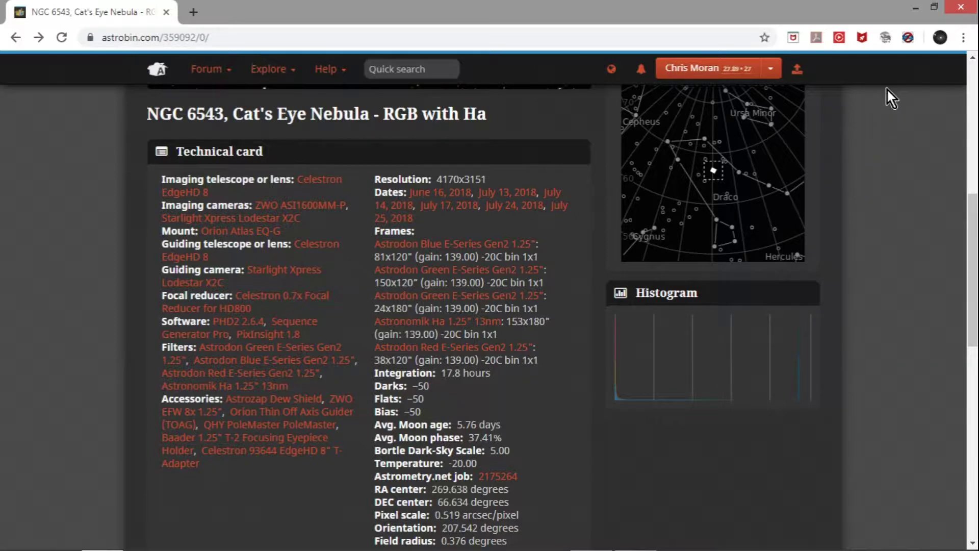
pyautogui.moveTo(972, 212); pyautogui.dragTo(976, 113)
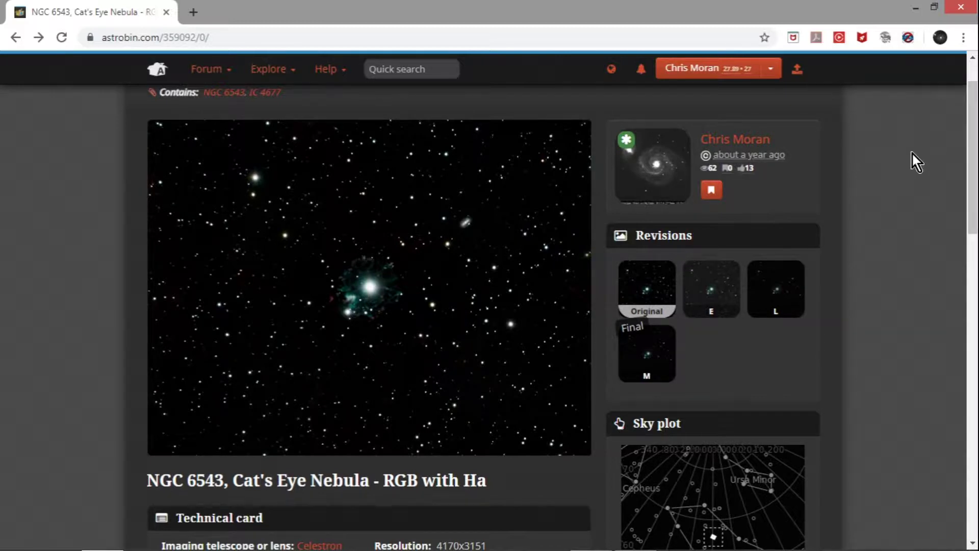
pyautogui.moveTo(975, 173); pyautogui.dragTo(976, 161)
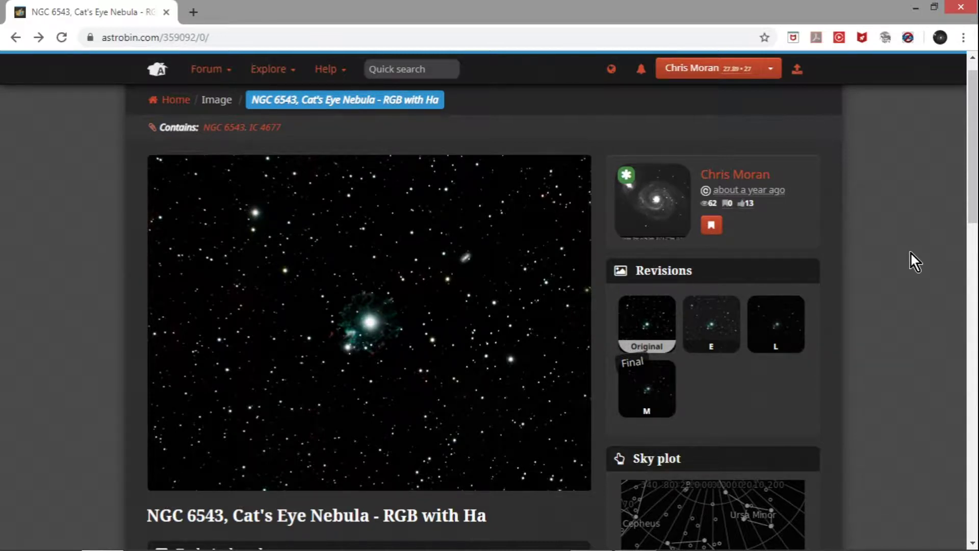
# - Switch to PixInsight and open NBRGB.xisf from the 7_Combined folder under ngc6543_cats_eye_nebula > RevA
pyautogui.moveTo(428, 548)
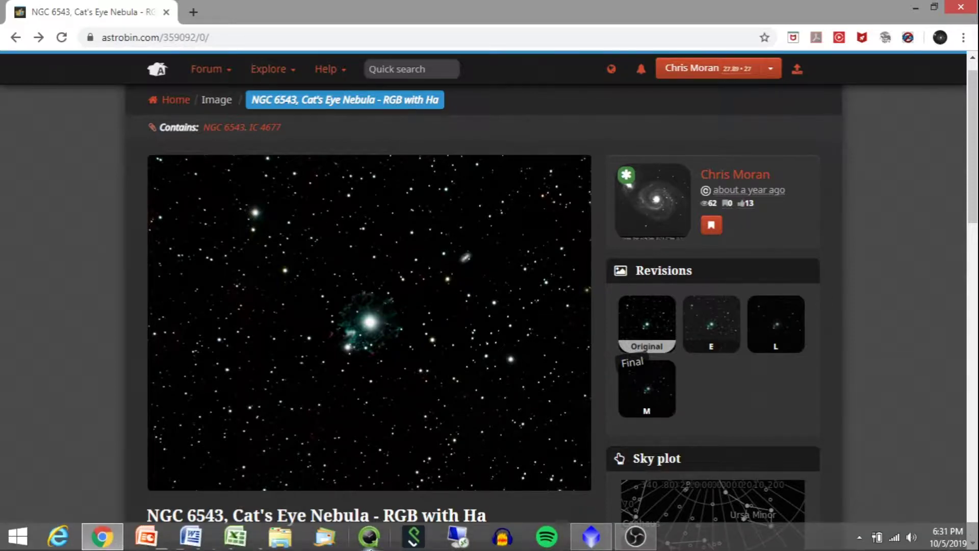
pyautogui.click(591, 540)
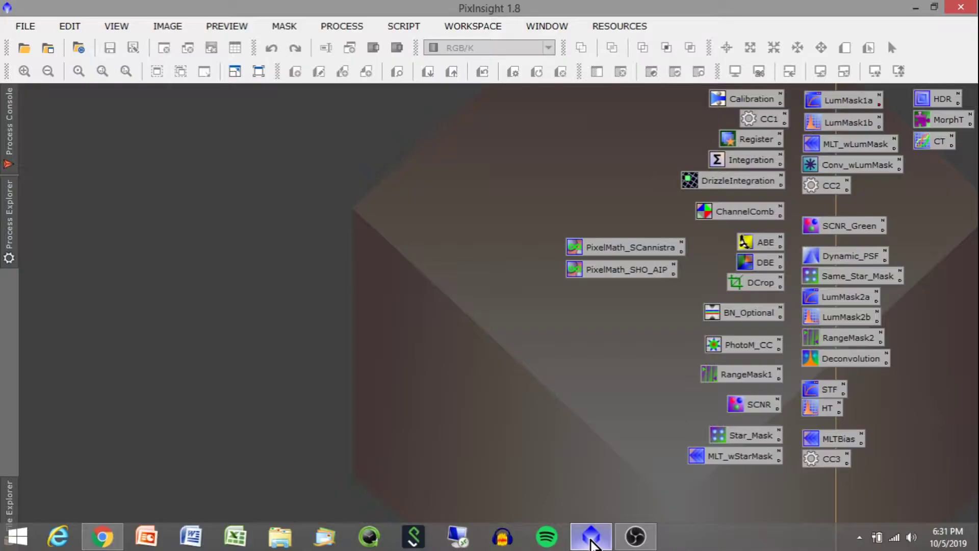
pyautogui.click(24, 48)
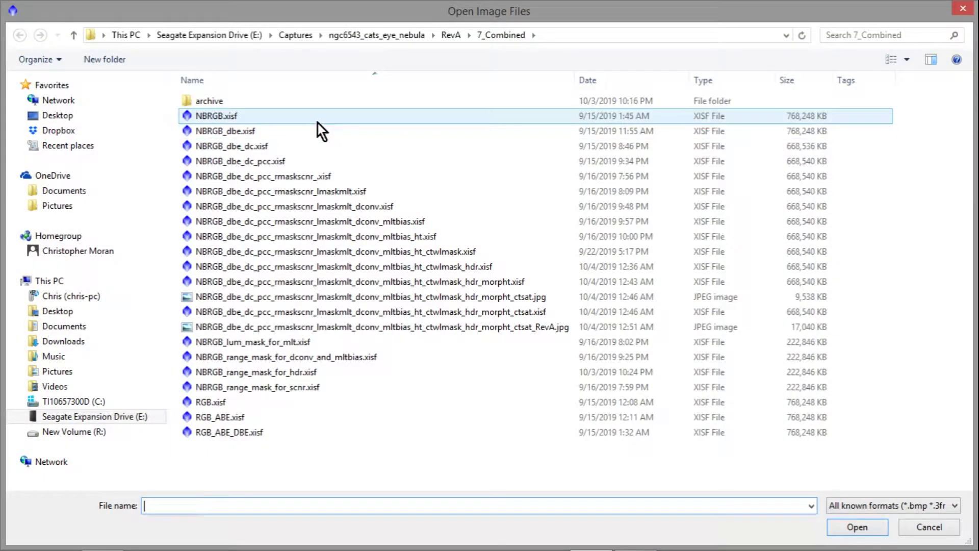
pyautogui.click(417, 37)
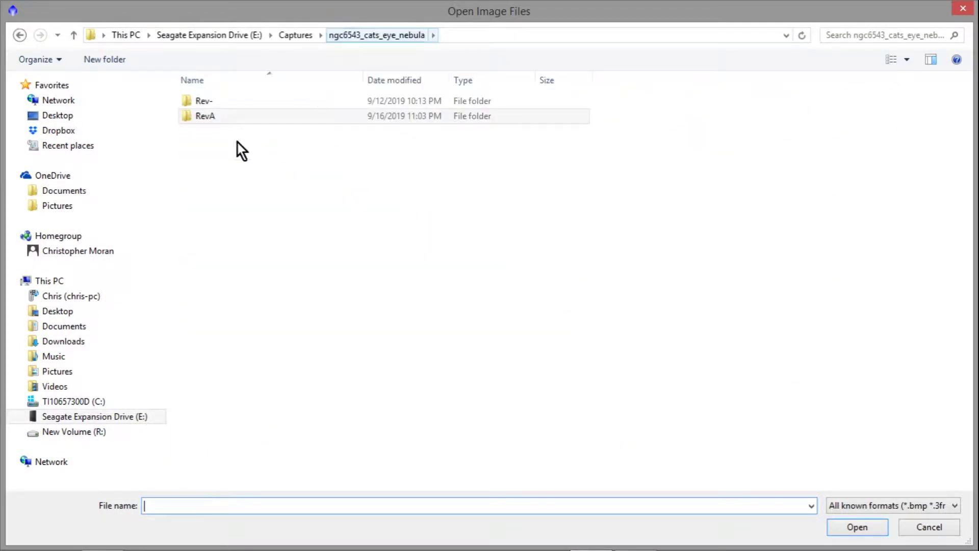
pyautogui.click(224, 117)
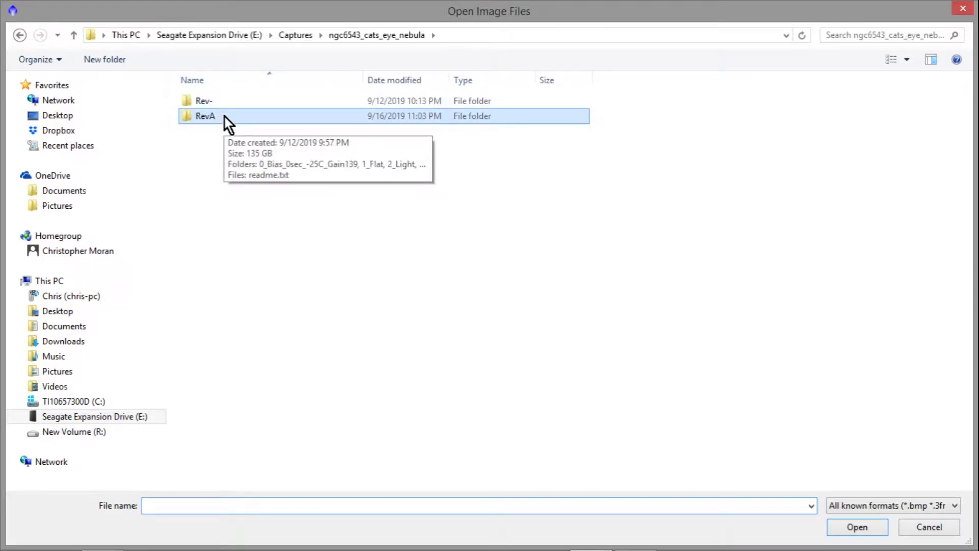
pyautogui.doubleClick(224, 117)
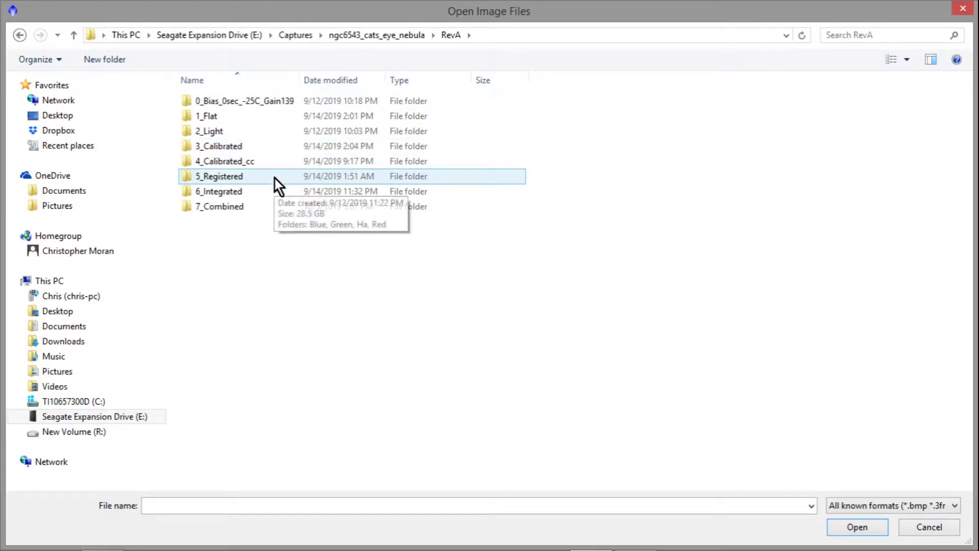
pyautogui.doubleClick(274, 207)
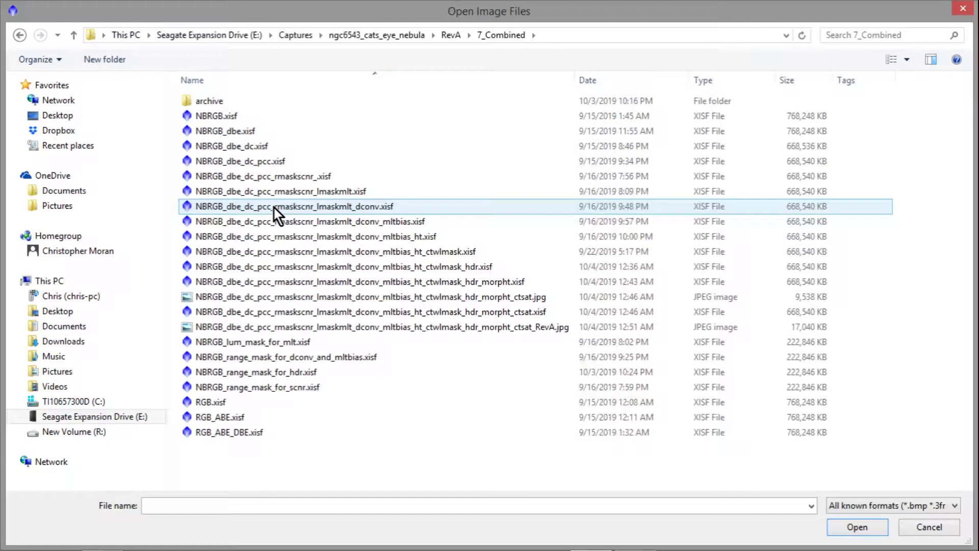
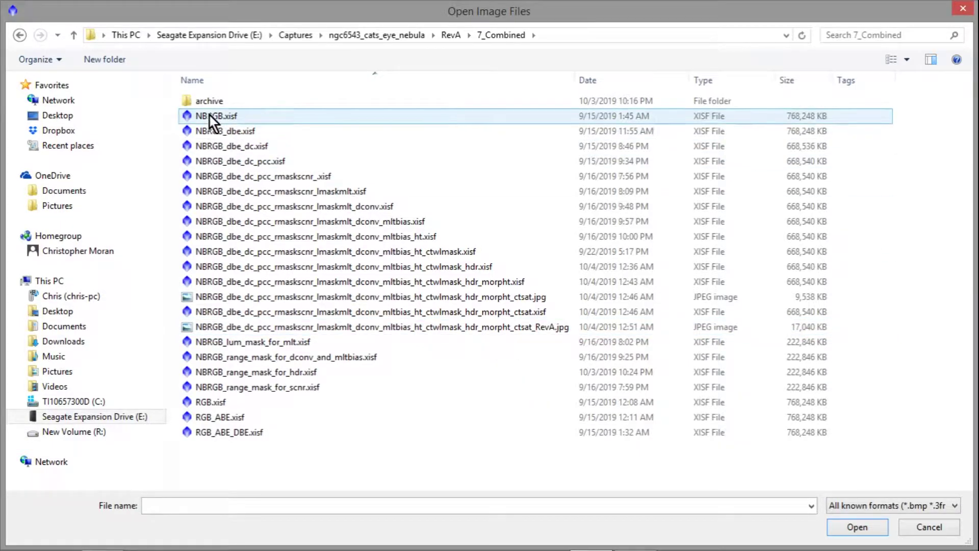
pyautogui.doubleClick(211, 118)
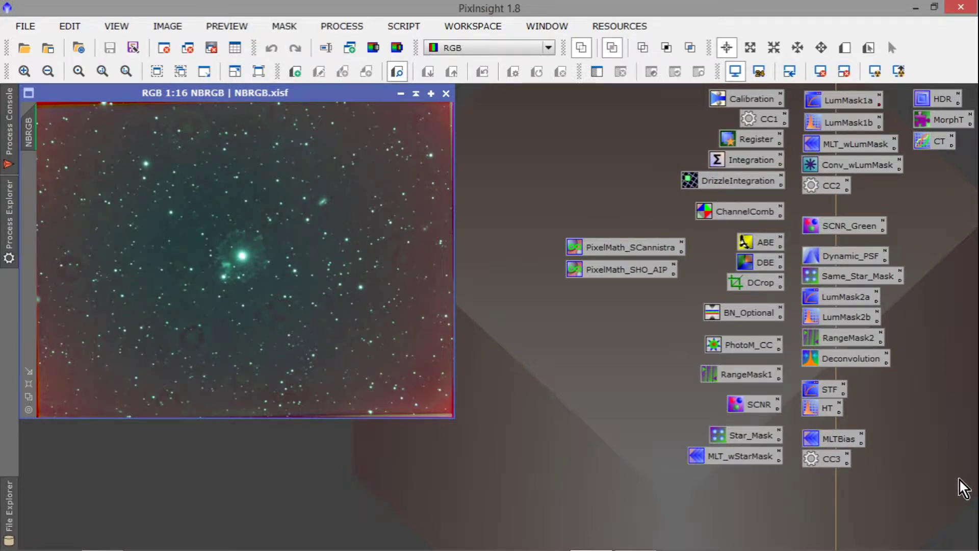
# - Create a new ImageCalibration process icon on the empty workspace from the Calibration icon's settings, and close the process window
pyautogui.doubleClick(739, 95)
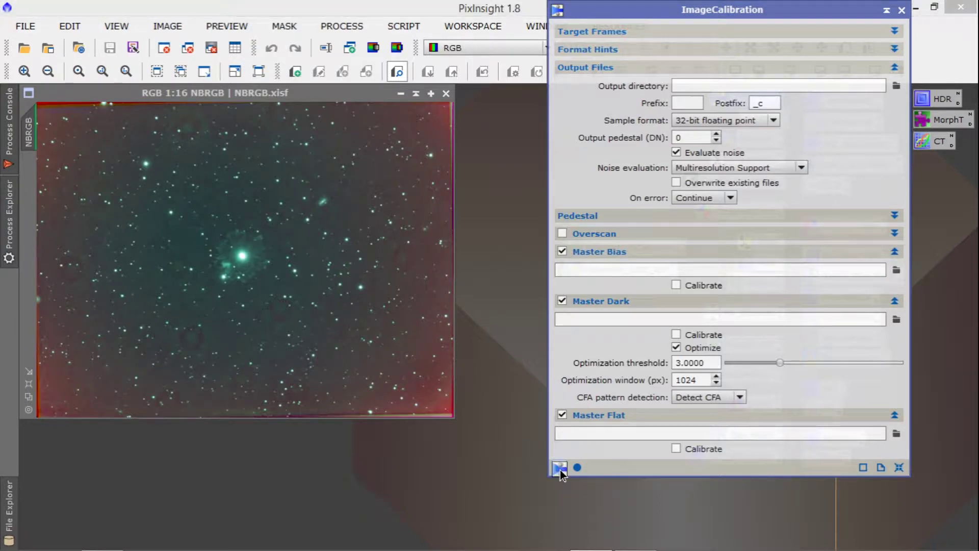
pyautogui.moveTo(562, 469); pyautogui.dragTo(488, 483)
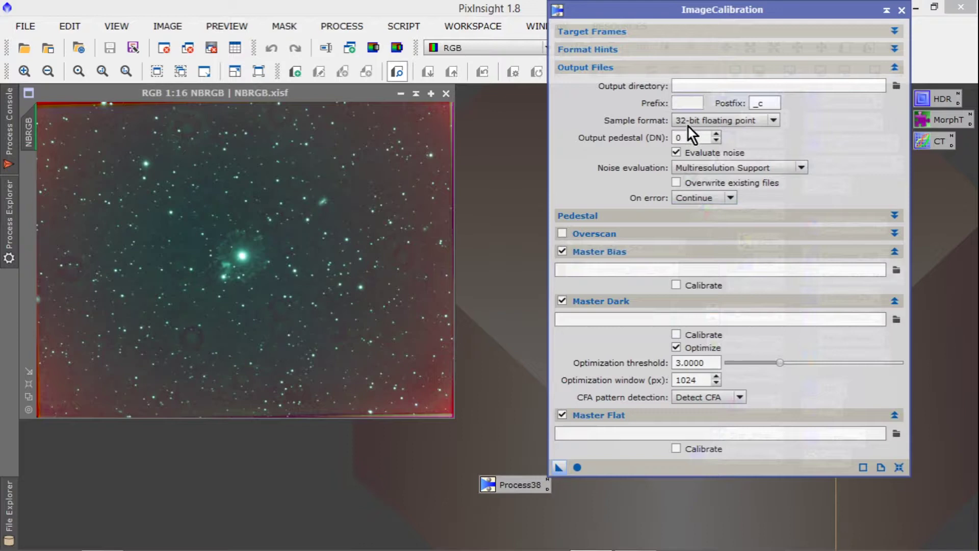
pyautogui.click(902, 8)
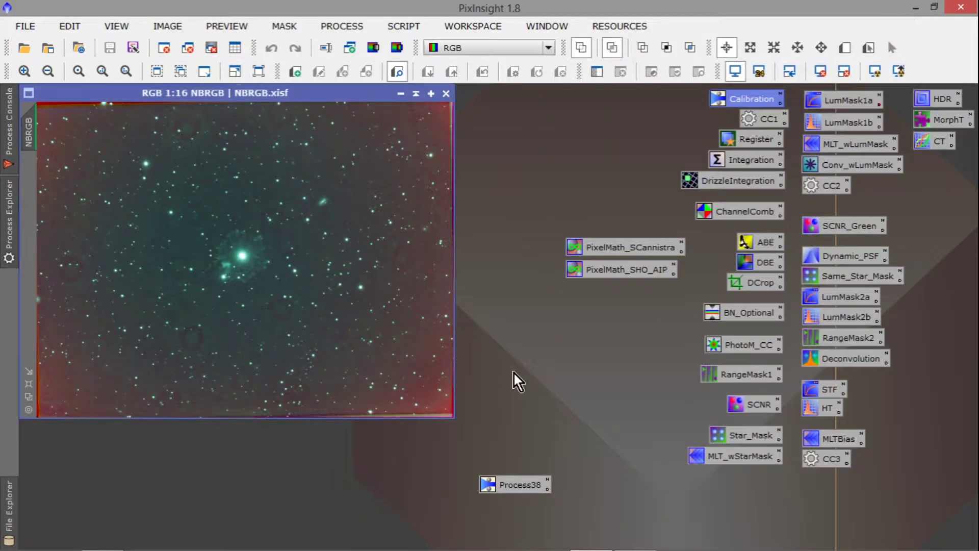
# - View the new ImageCalibration icon's identifier setting without changing it, and delete that icon from the workspace
pyautogui.rightClick(519, 483)
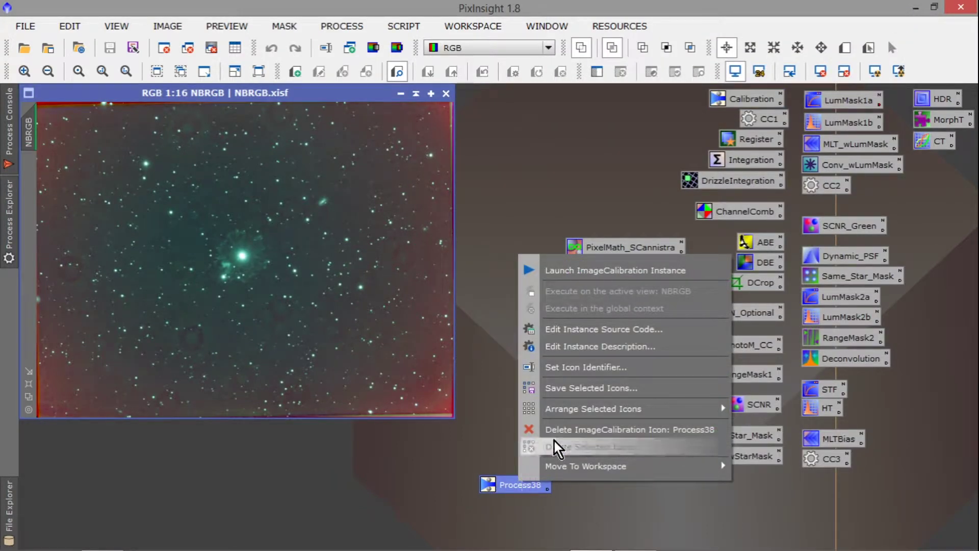
pyautogui.click(582, 368)
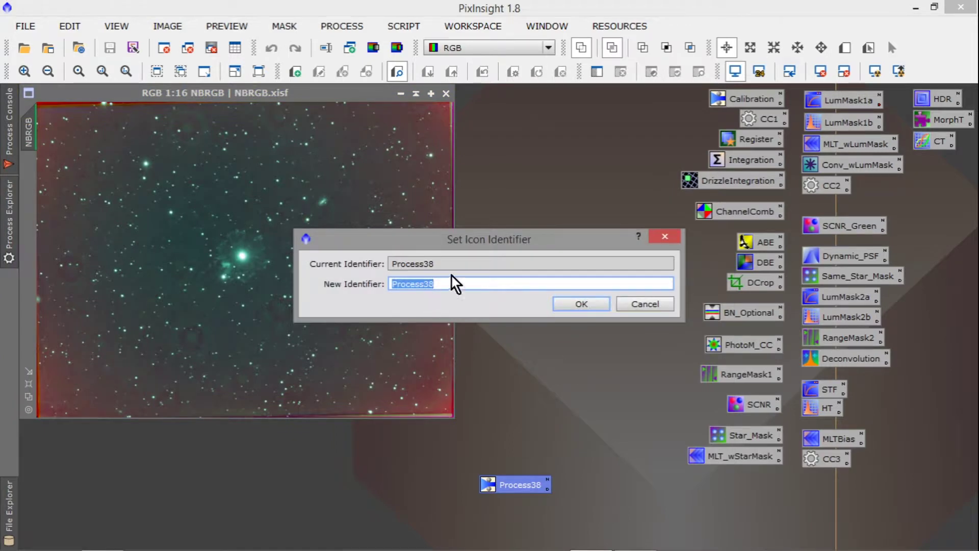
pyautogui.click(652, 306)
pyautogui.rightClick(518, 485)
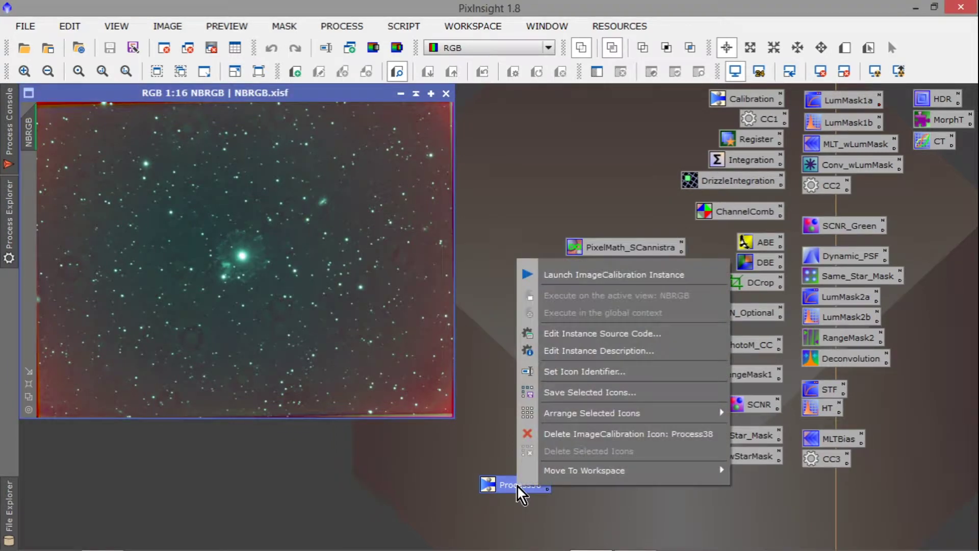
pyautogui.click(569, 435)
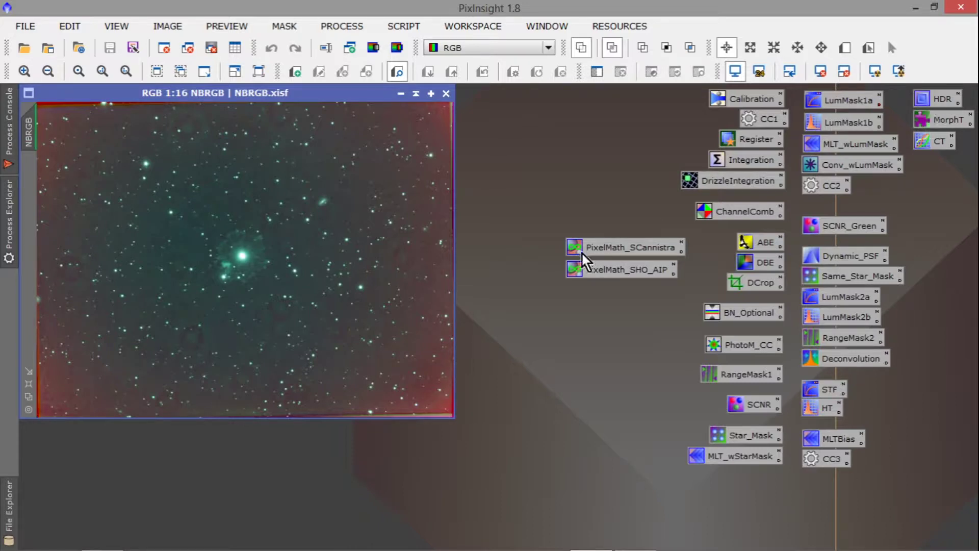
# - Save all process icons on the workspace to Process_Icons.xpsm, overwriting the existing file
pyautogui.moveTo(952, 488); pyautogui.dragTo(604, 85)
pyautogui.rightClick(744, 103)
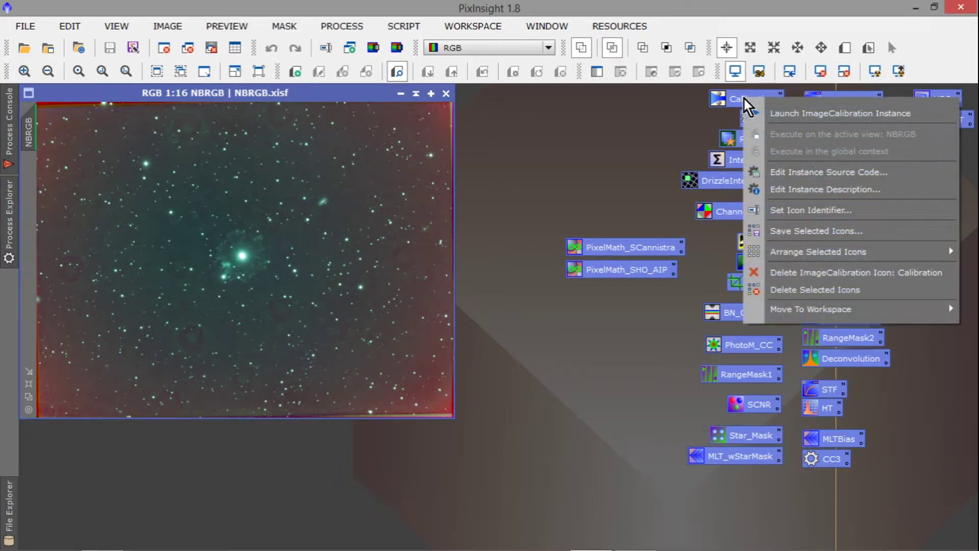
pyautogui.click(795, 231)
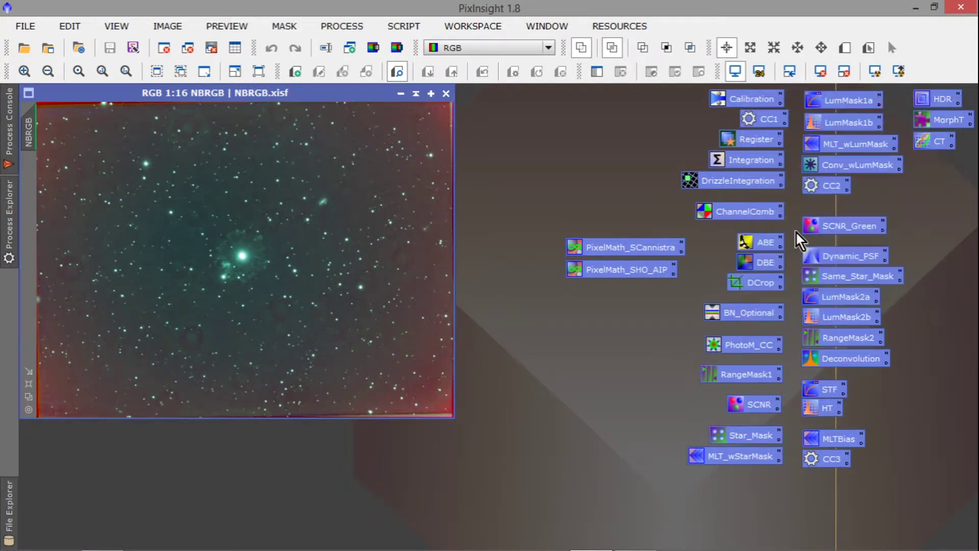
pyautogui.doubleClick(544, 162)
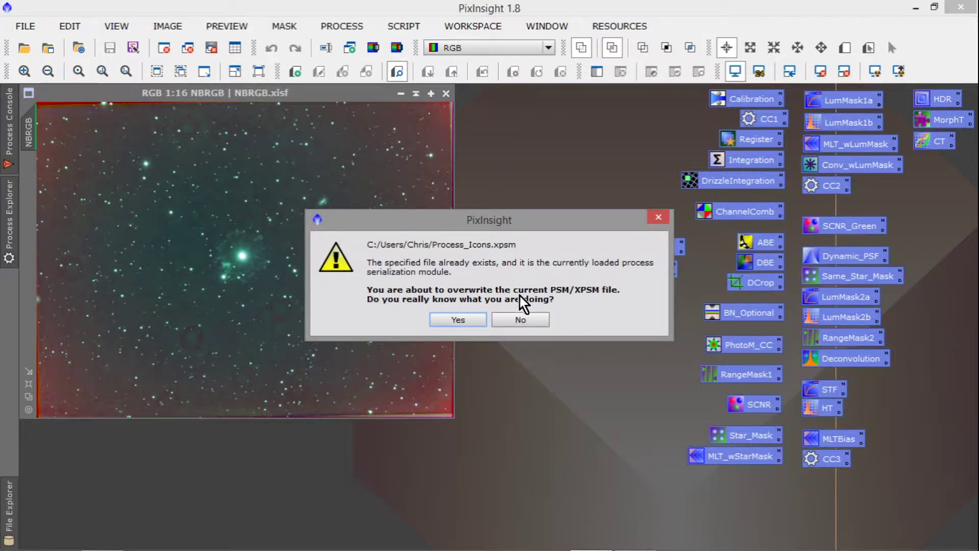
pyautogui.click(466, 319)
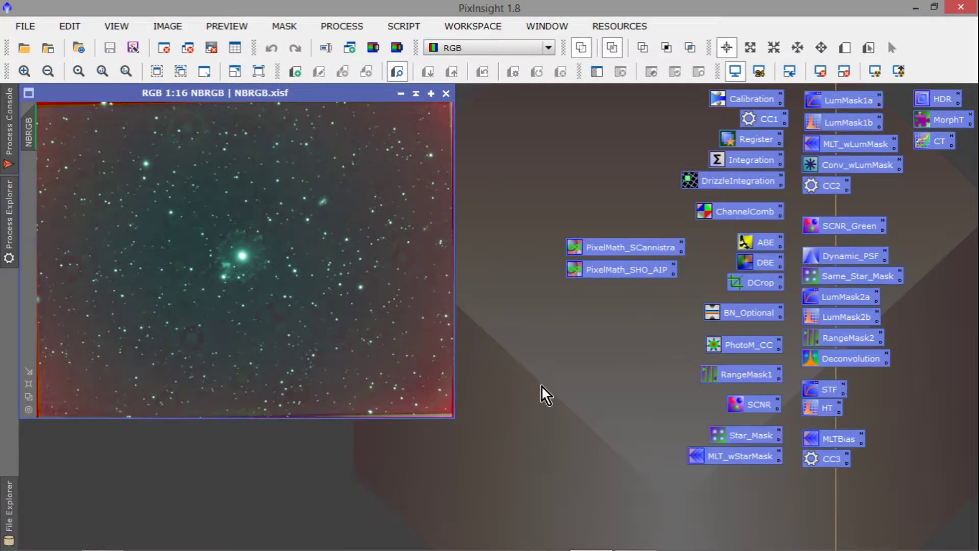
# - Look at the ChannelCombination process's color space and source image settings, and at the available script categories
pyautogui.doubleClick(732, 210)
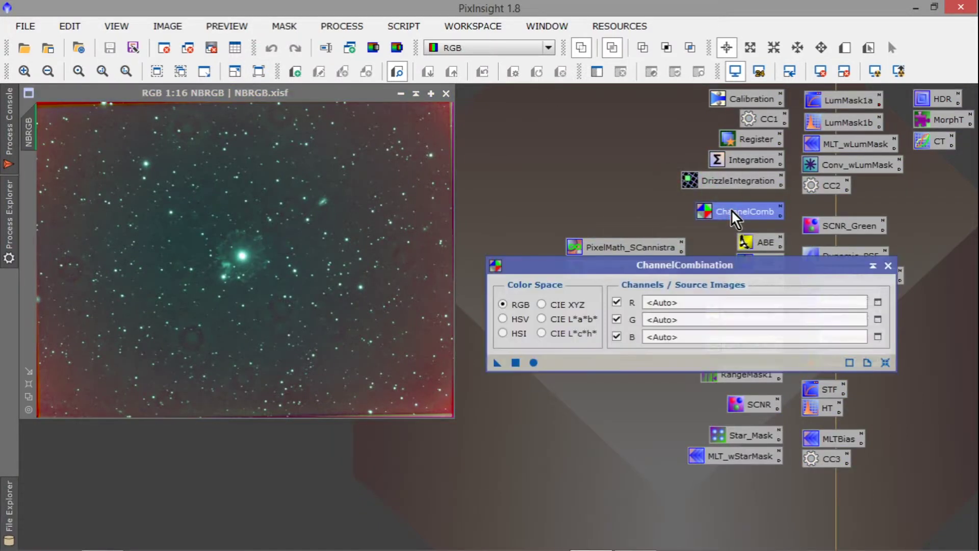
pyautogui.click(891, 268)
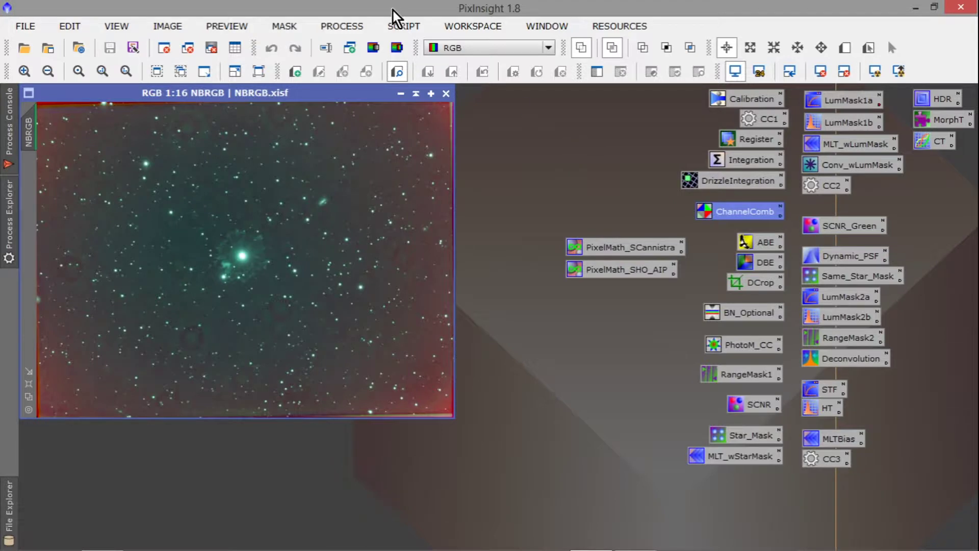
pyautogui.click(405, 26)
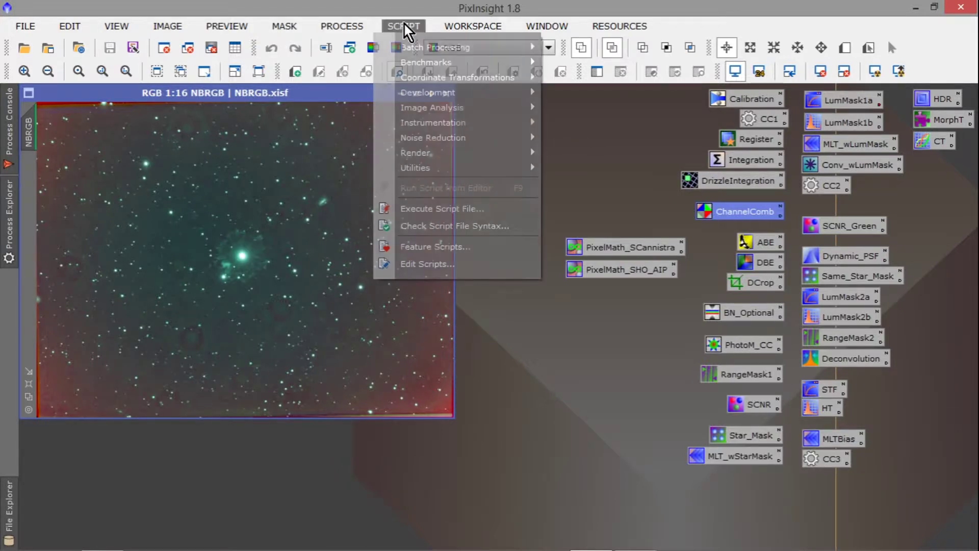
pyautogui.moveTo(484, 171)
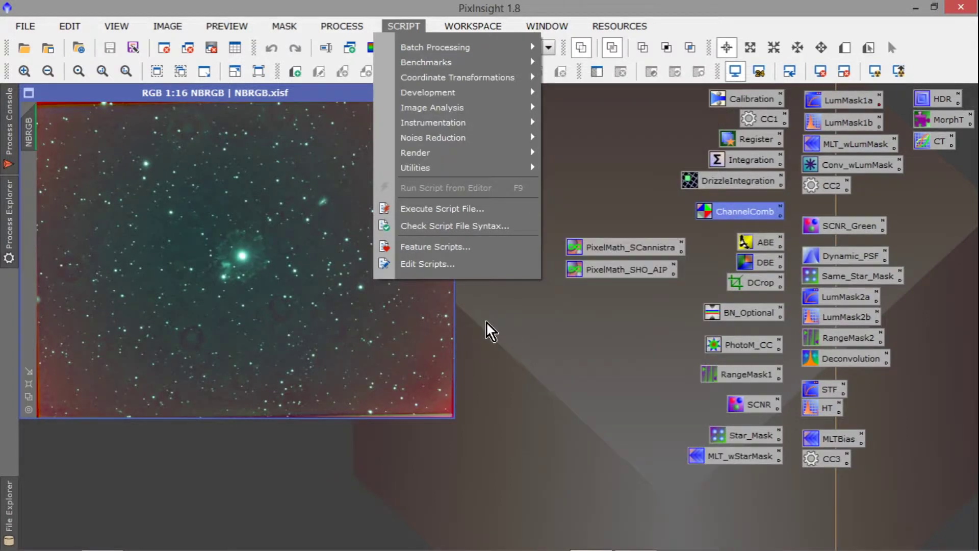
pyautogui.click(486, 322)
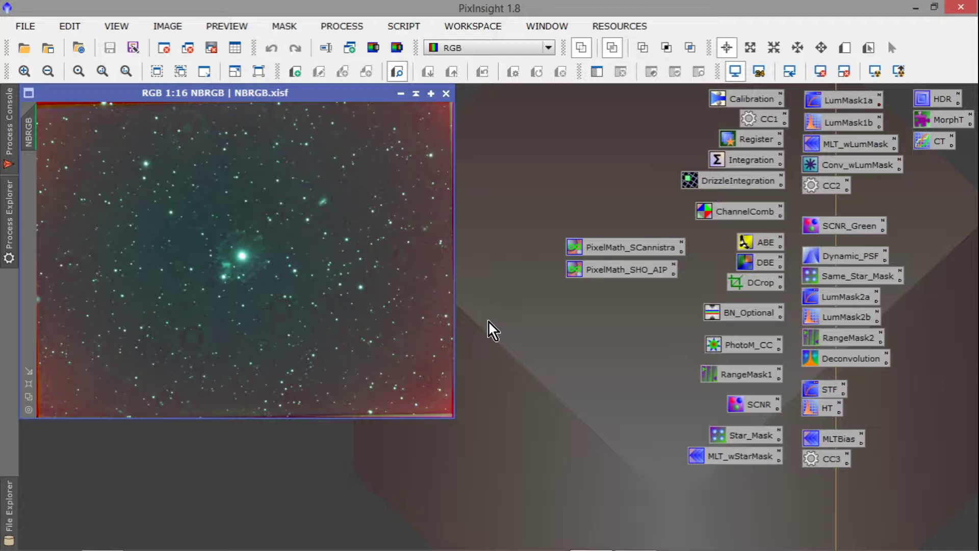
# - Open the background-extracted image NBRGB_dbe.xisf from the 7_Combined folder alongside NBRGB
pyautogui.click(30, 50)
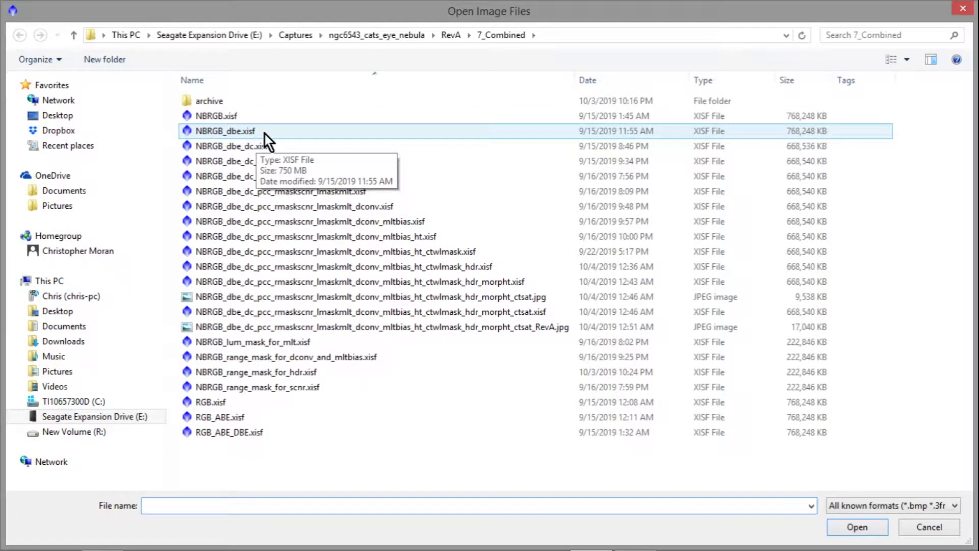
pyautogui.doubleClick(265, 134)
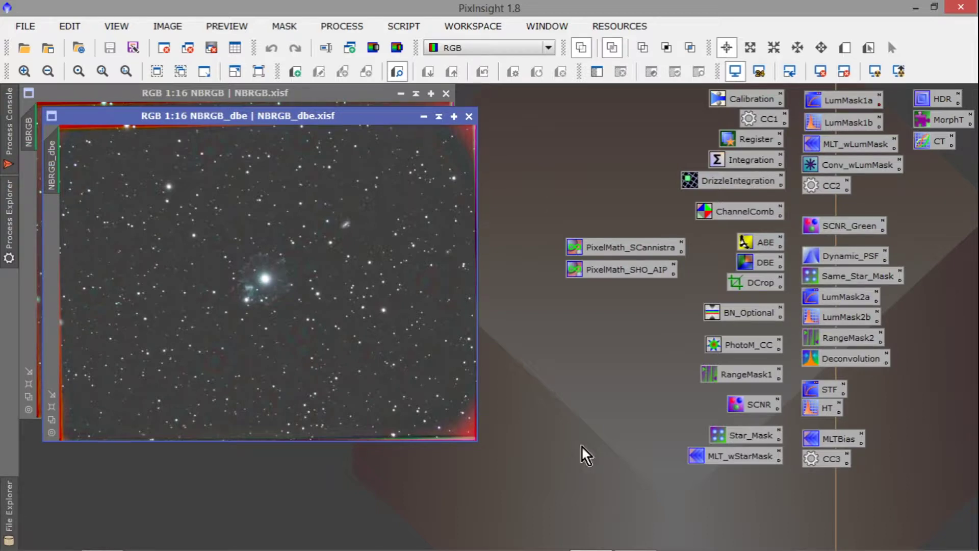
pyautogui.click(636, 537)
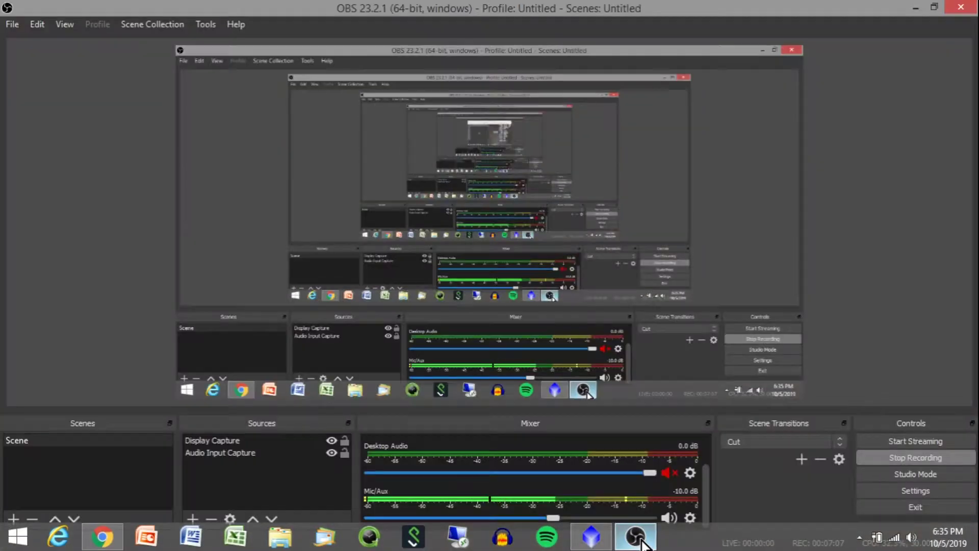
pyautogui.click(913, 7)
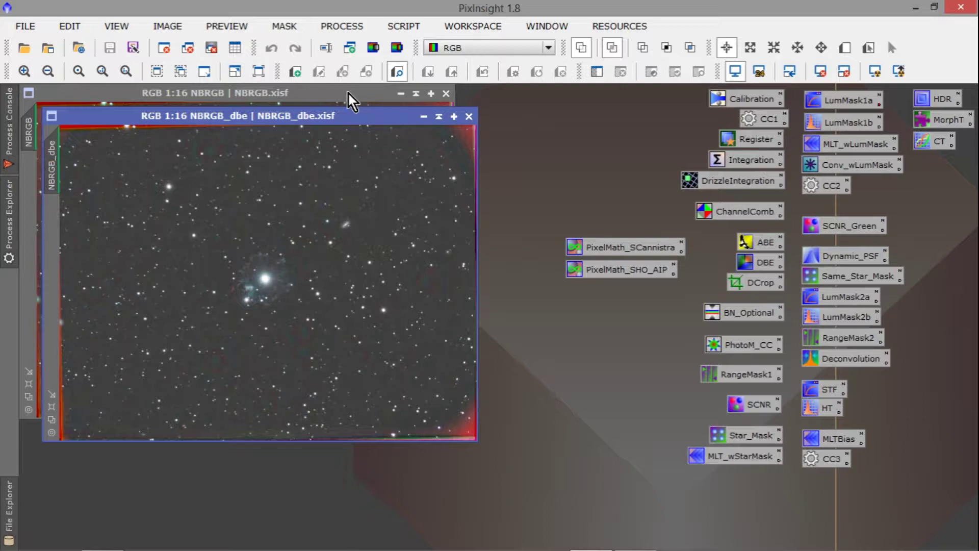
# - Place NBRGB_dbe beside NBRGB to compare them, and replace NBRGB with the background-extracted image in the workspace
pyautogui.moveTo(342, 109); pyautogui.dragTo(757, 92)
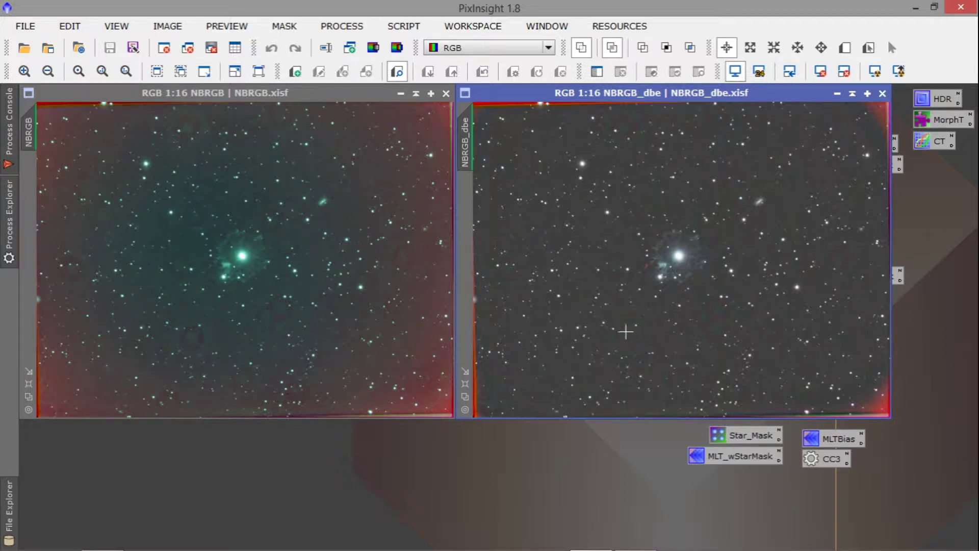
pyautogui.click(447, 93)
pyautogui.moveTo(553, 88); pyautogui.dragTo(127, 96)
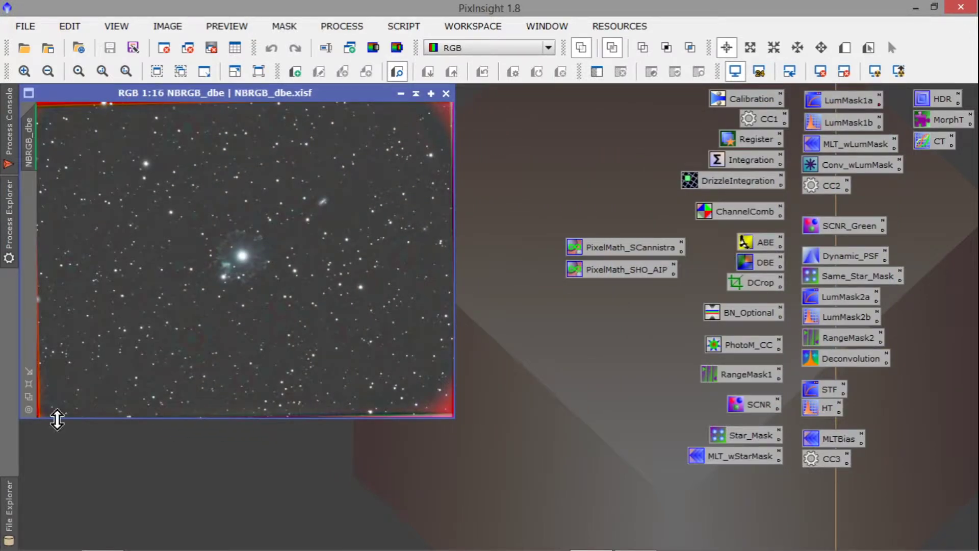
pyautogui.click(32, 387)
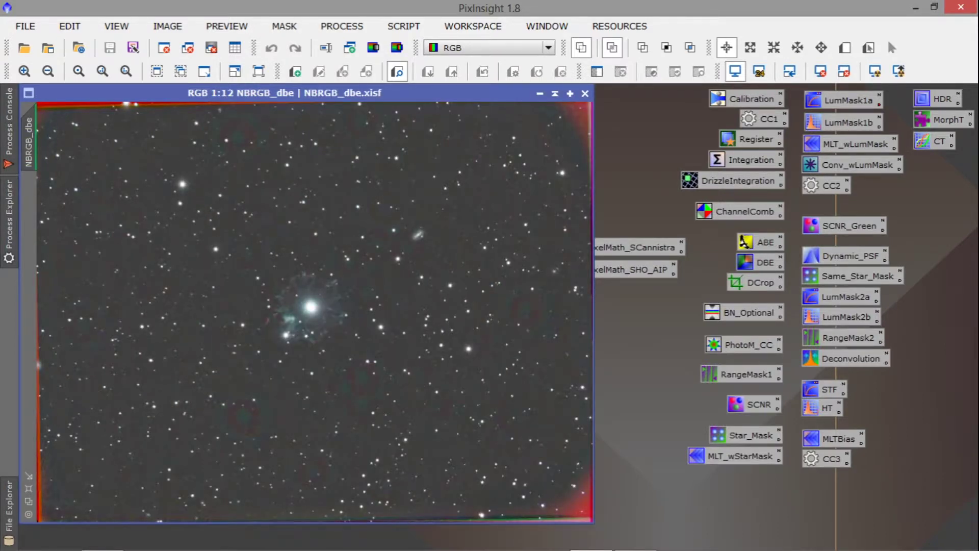
pyautogui.click(30, 502)
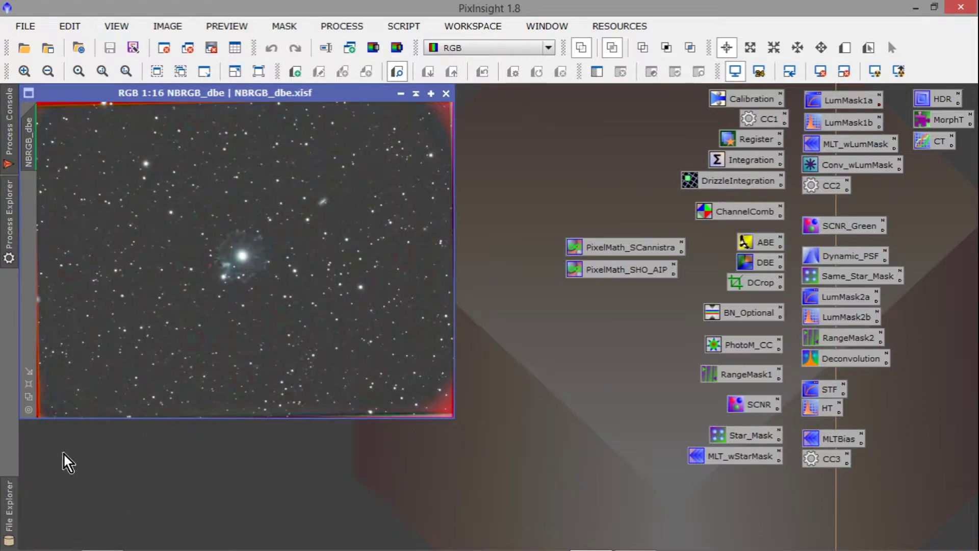
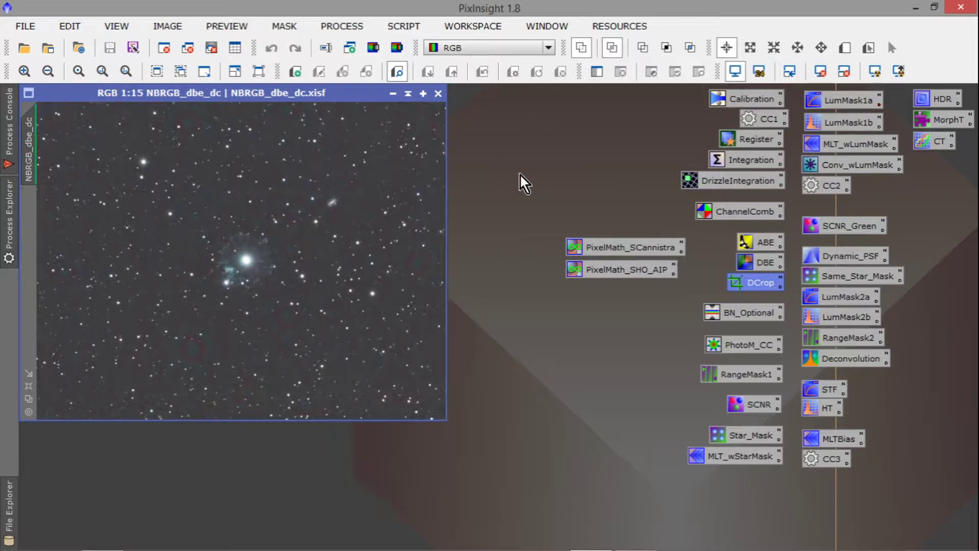
# - Examine the Cat's Eye Nebula's outer halo and the nearby spiral galaxy up close in the cropped image NBRGB_dbe_dc
pyautogui.click(24, 71)
pyautogui.click(24, 71)
pyautogui.click(24, 71)
pyautogui.click(24, 71)
pyautogui.click(24, 71)
pyautogui.click(24, 71)
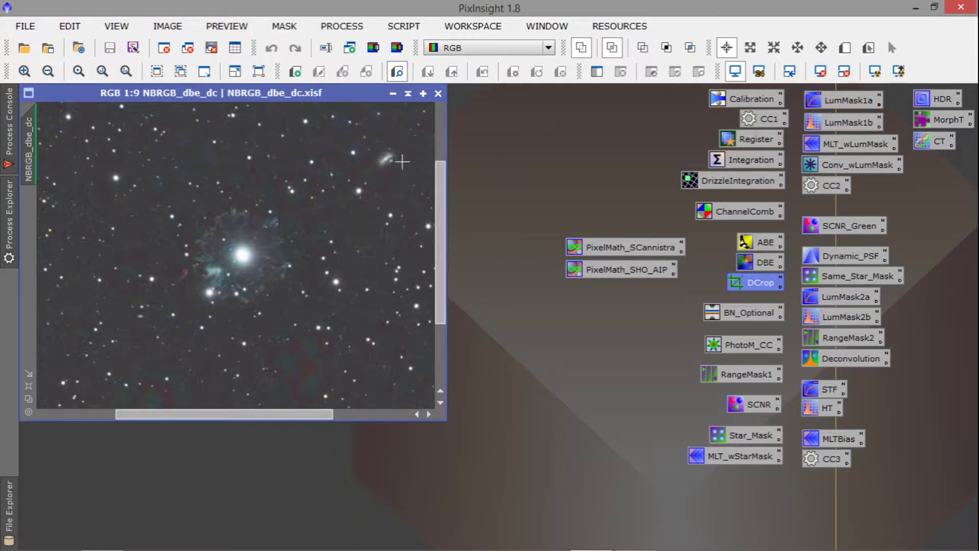
pyautogui.click(32, 72)
pyautogui.click(32, 72)
pyautogui.click(32, 73)
pyautogui.click(31, 72)
pyautogui.click(32, 73)
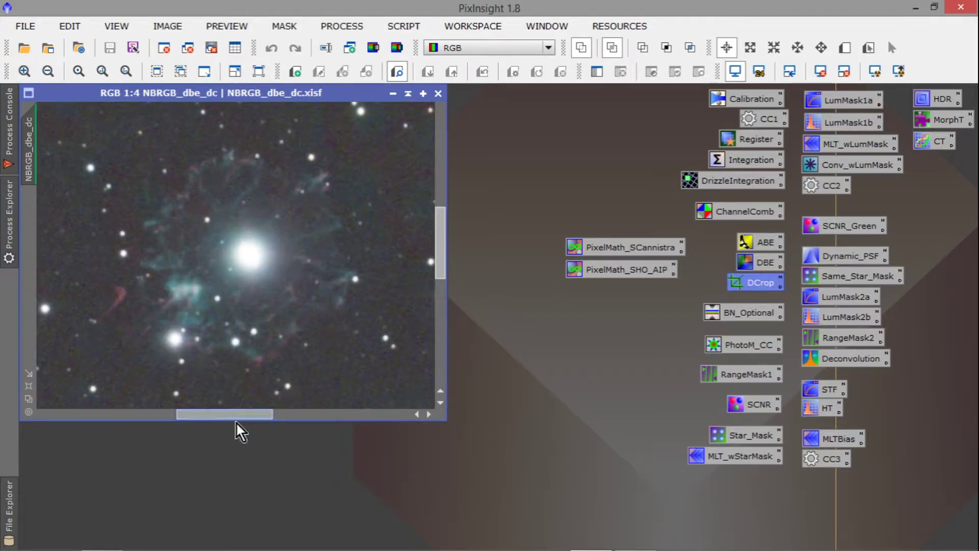
pyautogui.moveTo(239, 415); pyautogui.dragTo(294, 421)
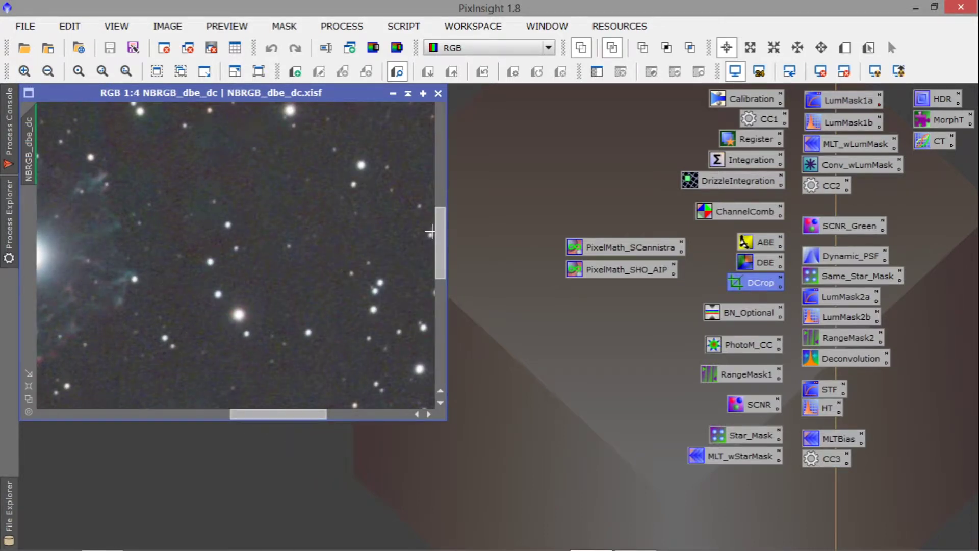
pyautogui.moveTo(442, 240); pyautogui.dragTo(445, 192)
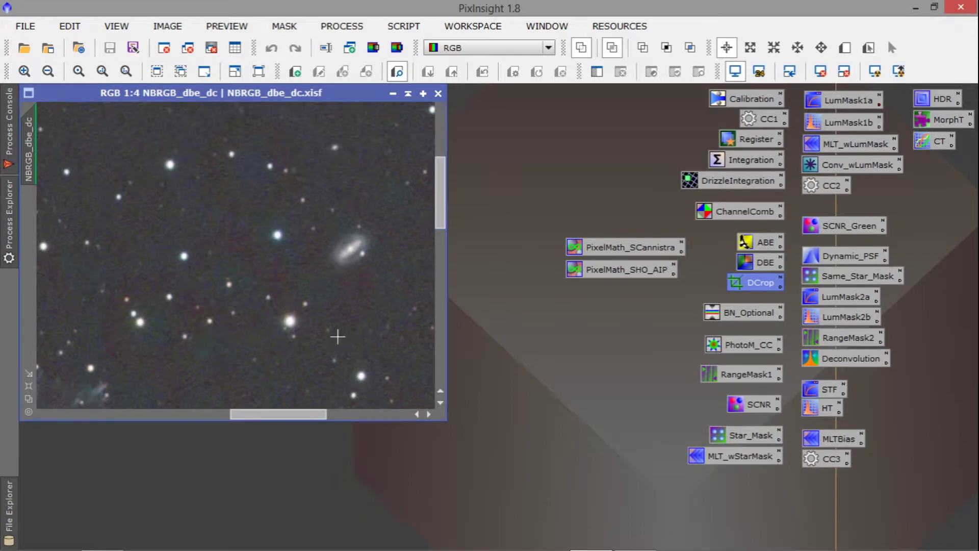
pyautogui.moveTo(289, 415); pyautogui.dragTo(311, 417)
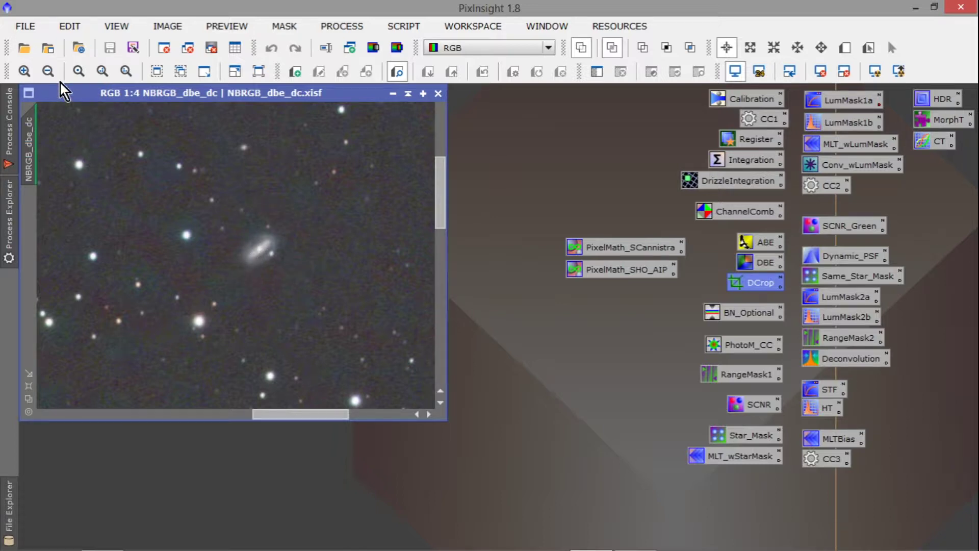
# - Examine the star field and faint background galaxy below the nebula in NBRGB_dbe_dc, and return to the full-frame view
pyautogui.click(50, 71)
pyautogui.click(49, 71)
pyautogui.click(50, 71)
pyautogui.click(49, 71)
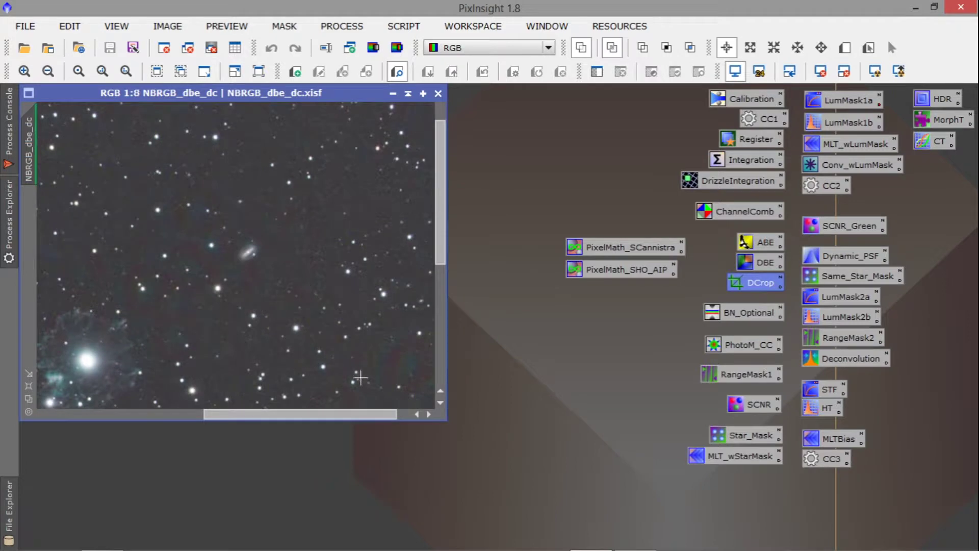
pyautogui.moveTo(358, 414); pyautogui.dragTo(259, 414)
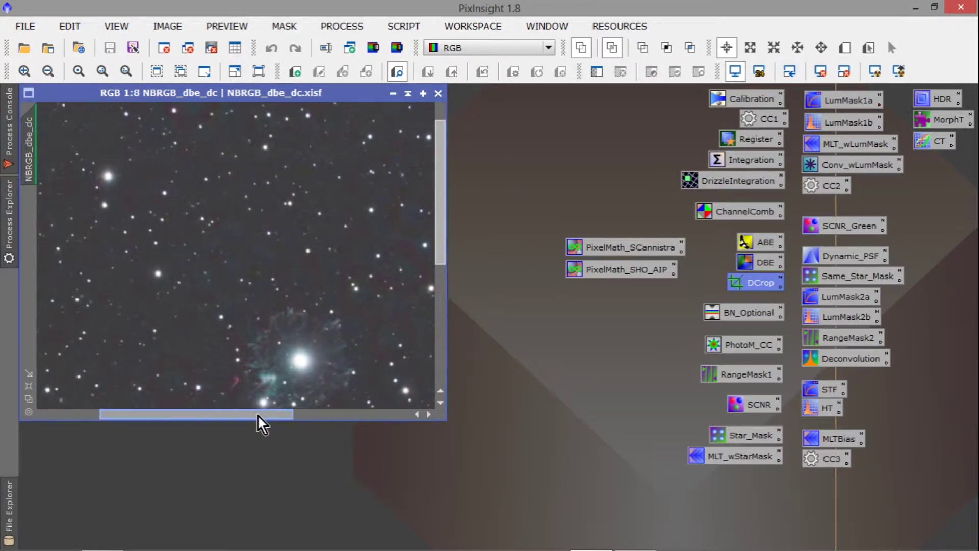
pyautogui.moveTo(441, 260); pyautogui.dragTo(442, 347)
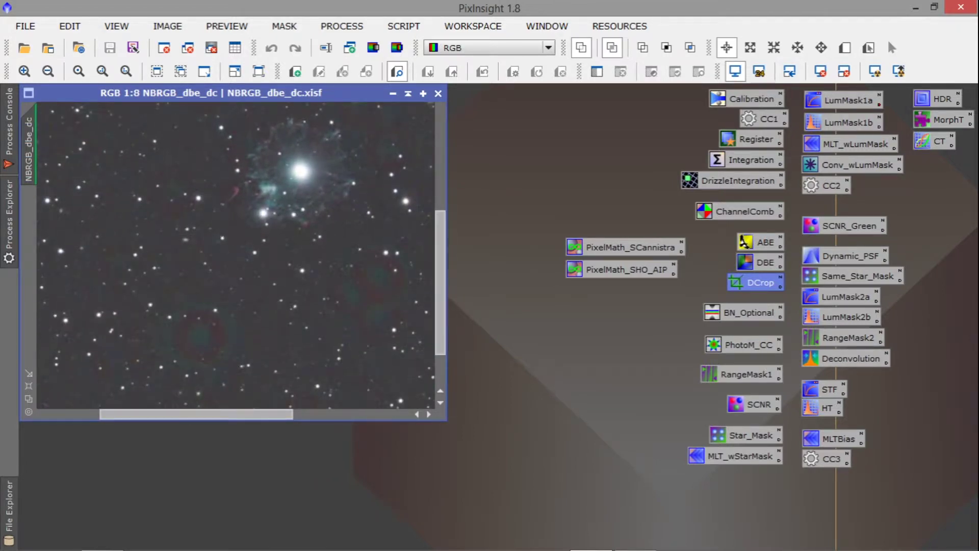
pyautogui.click(24, 71)
pyautogui.click(24, 71)
pyautogui.click(24, 71)
pyautogui.click(23, 71)
pyautogui.click(24, 71)
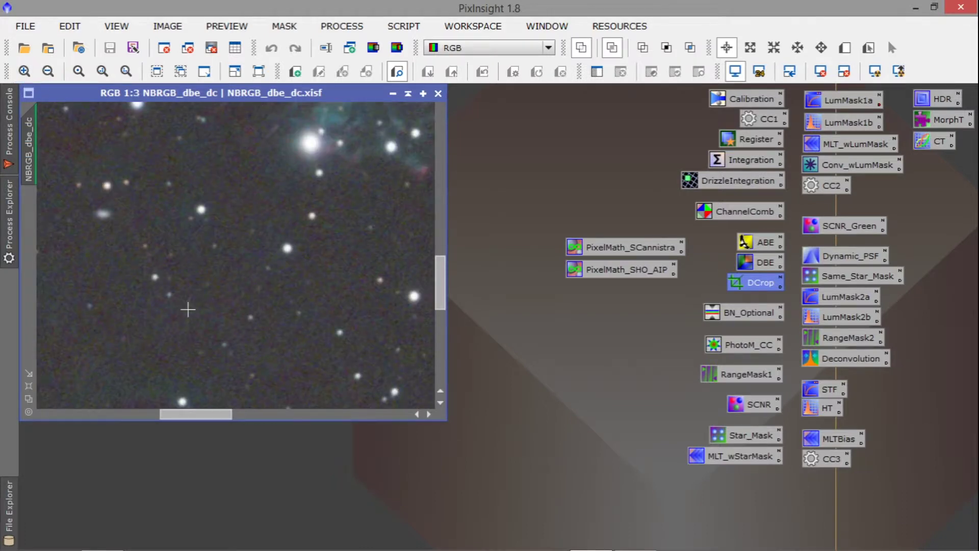
pyautogui.moveTo(207, 414); pyautogui.dragTo(172, 414)
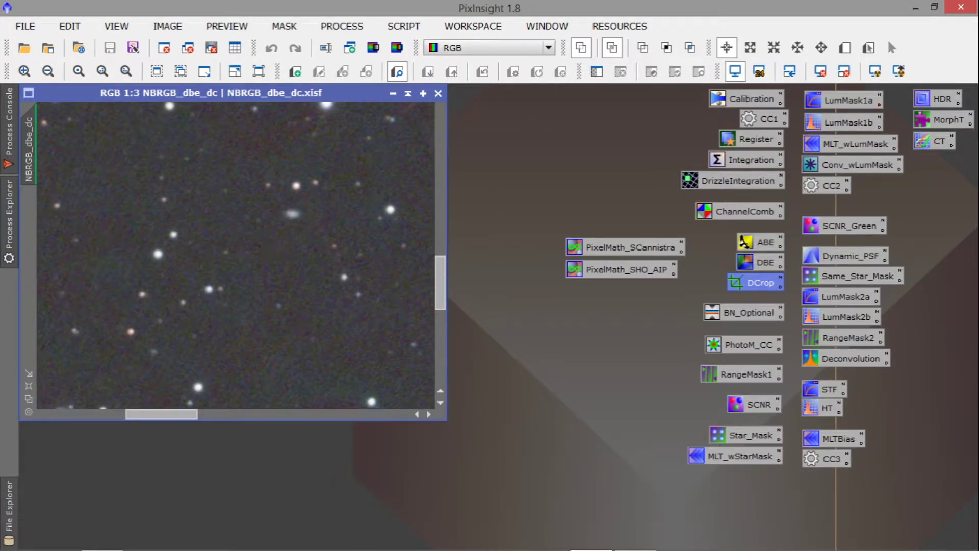
pyautogui.click(32, 397)
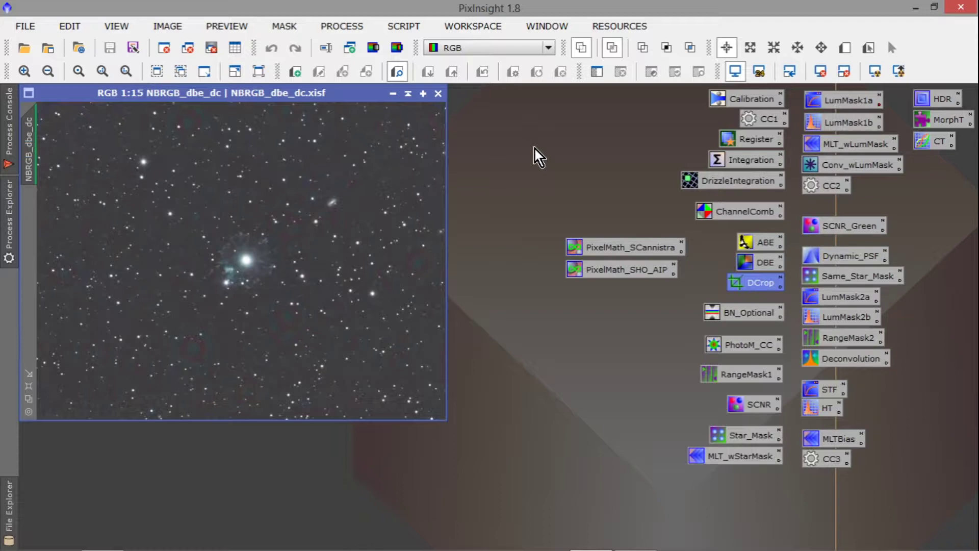
# - Open NBRGB_dbe_dc_pcc.xisf from the 7_Combined folder for comparison beside NBRGB_dbe_dc, and replace the older image with it in the workspace
pyautogui.click(24, 49)
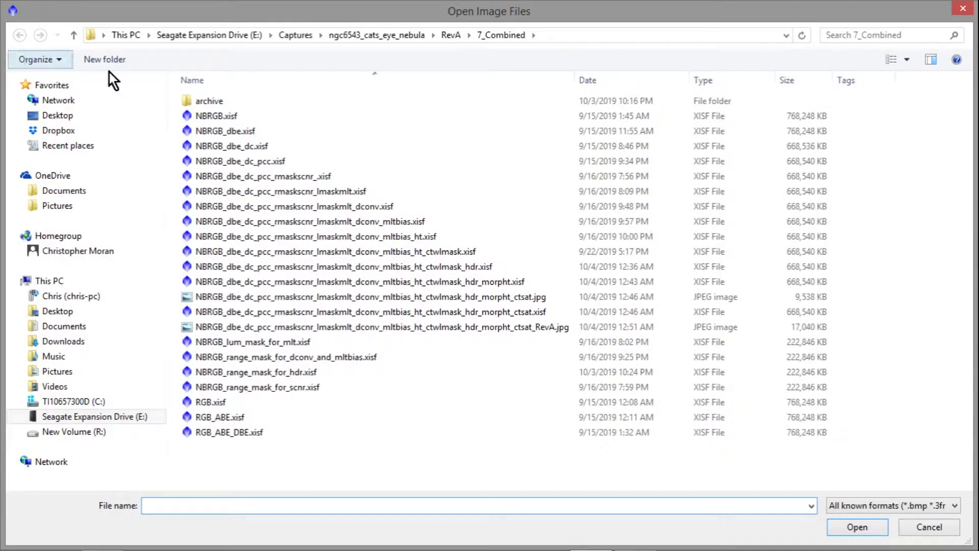
pyautogui.doubleClick(300, 161)
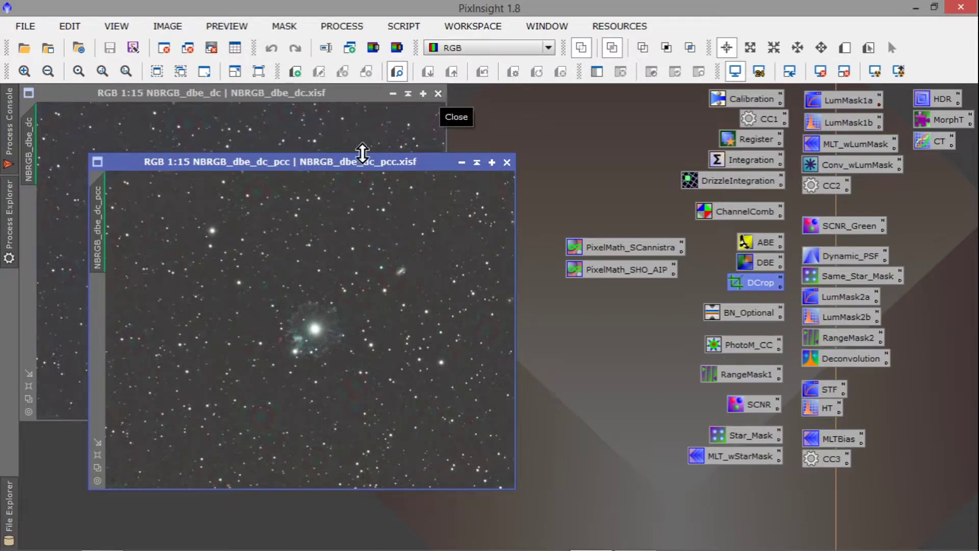
pyautogui.moveTo(347, 161); pyautogui.dragTo(702, 94)
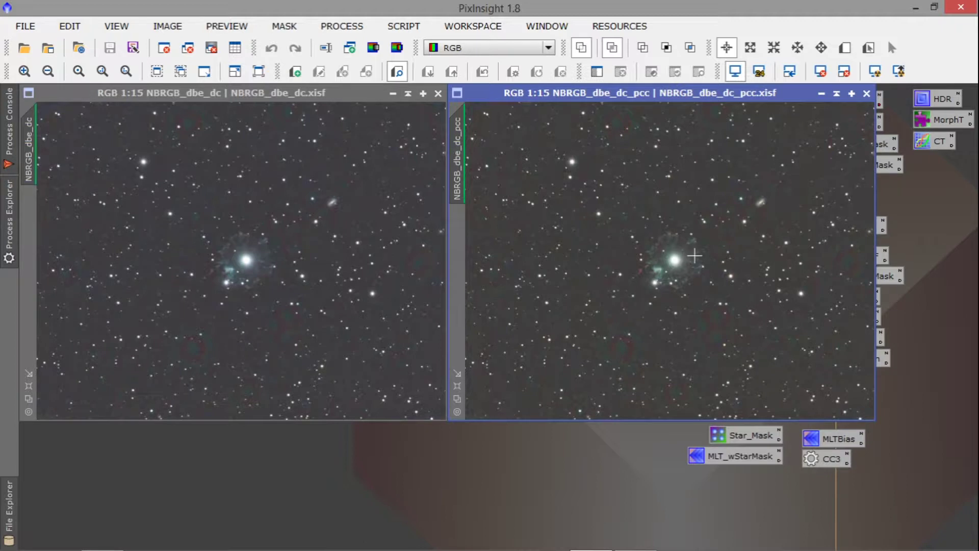
pyautogui.click(439, 94)
pyautogui.moveTo(536, 92); pyautogui.dragTo(159, 102)
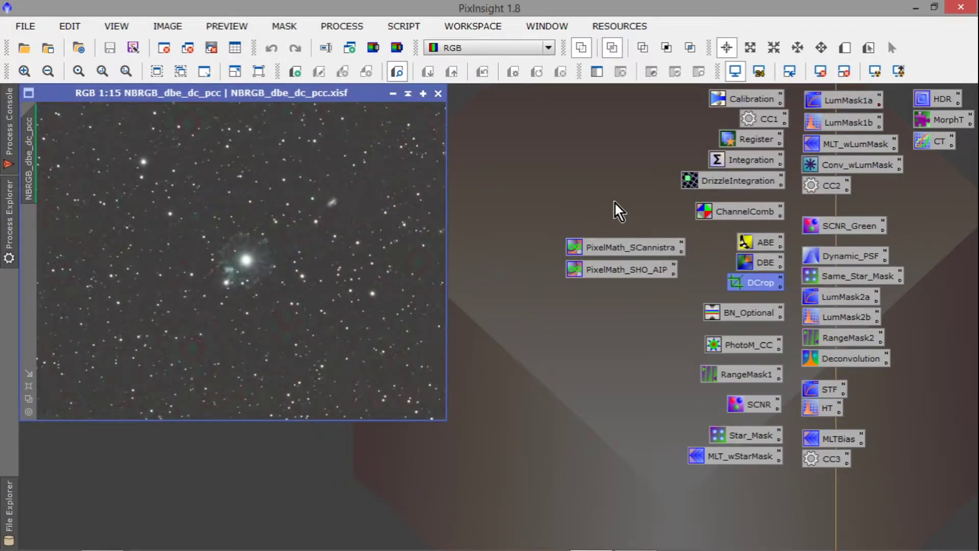
# - Fill the PhotometricColorCalibration image coordinates from an online search for ngc 6543, using the saved PhotoM_CC process icon
pyautogui.doubleClick(756, 343)
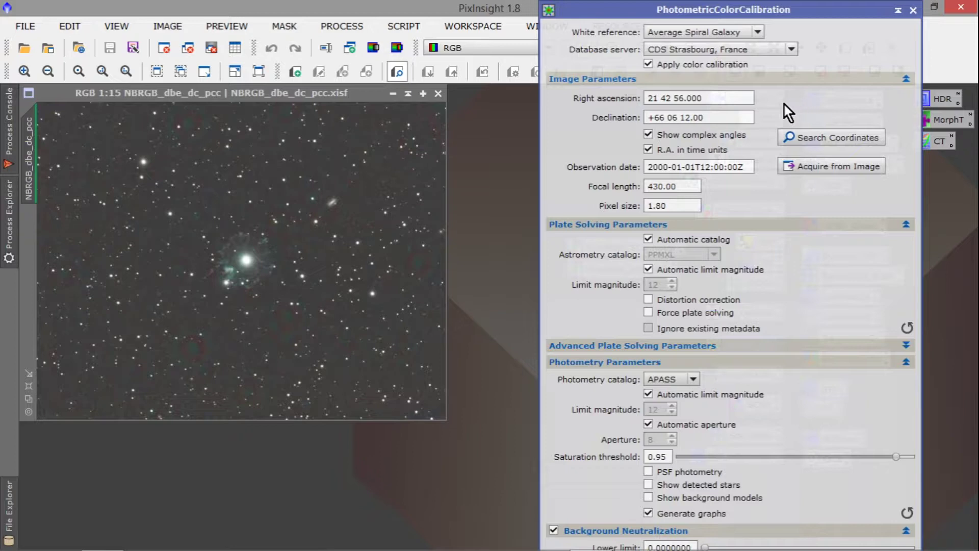
pyautogui.click(818, 140)
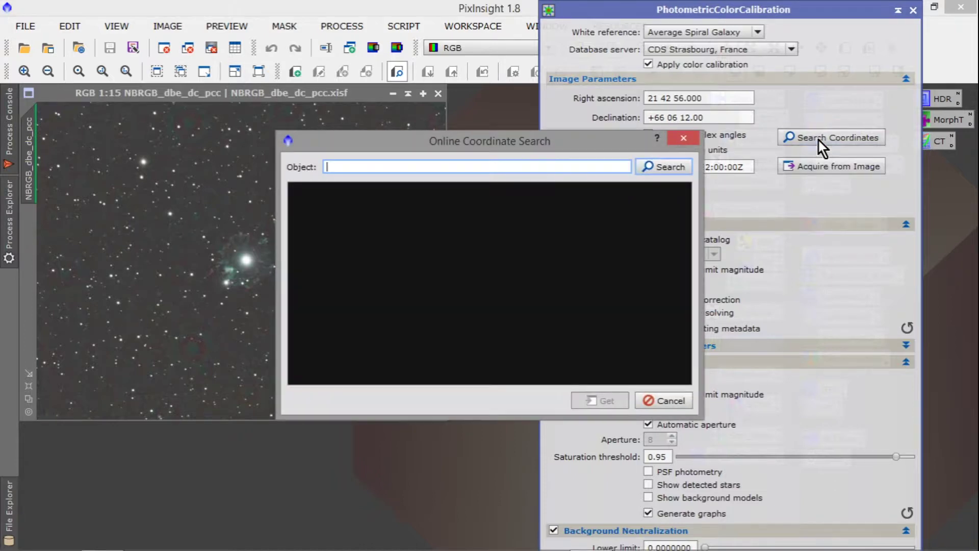
pyautogui.write('ngc 6543')
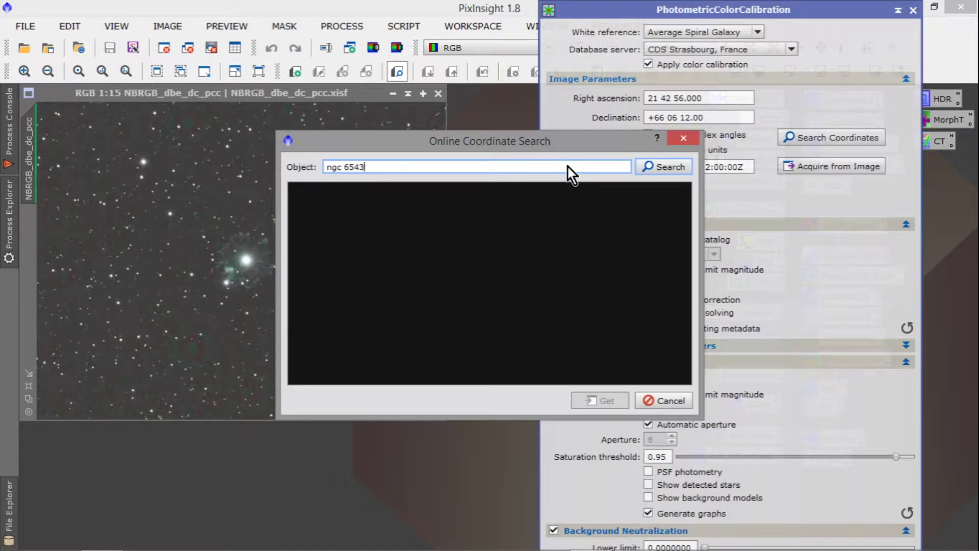
pyautogui.press('Return')
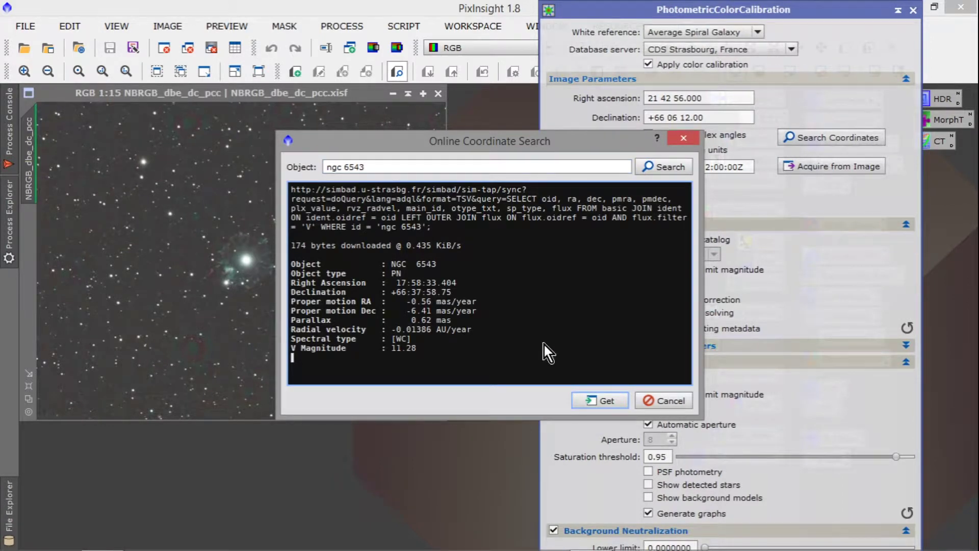
pyautogui.click(606, 399)
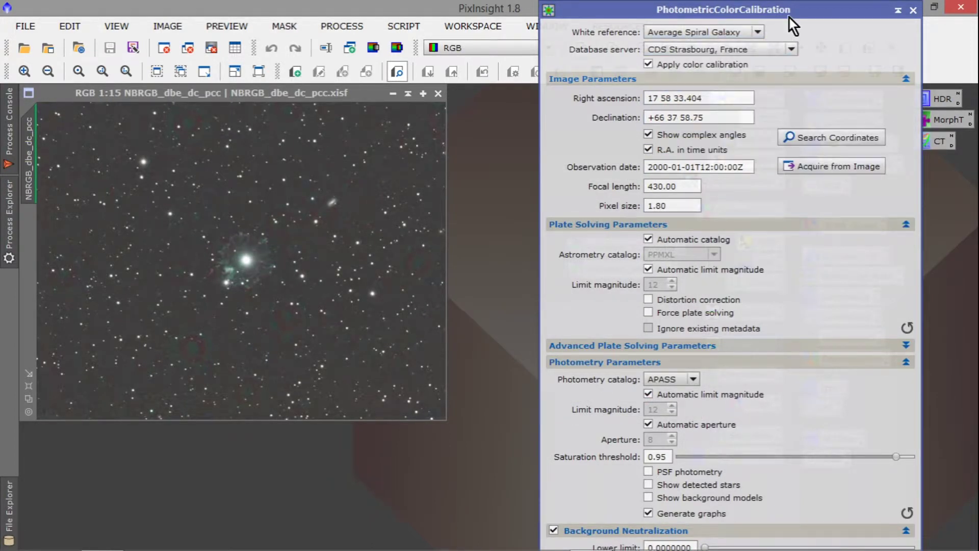
# - Look at PhotometricColorCalibration's white reference options and its plate solving, photometry and background neutralization settings, and close the process without applying it
pyautogui.click(758, 29)
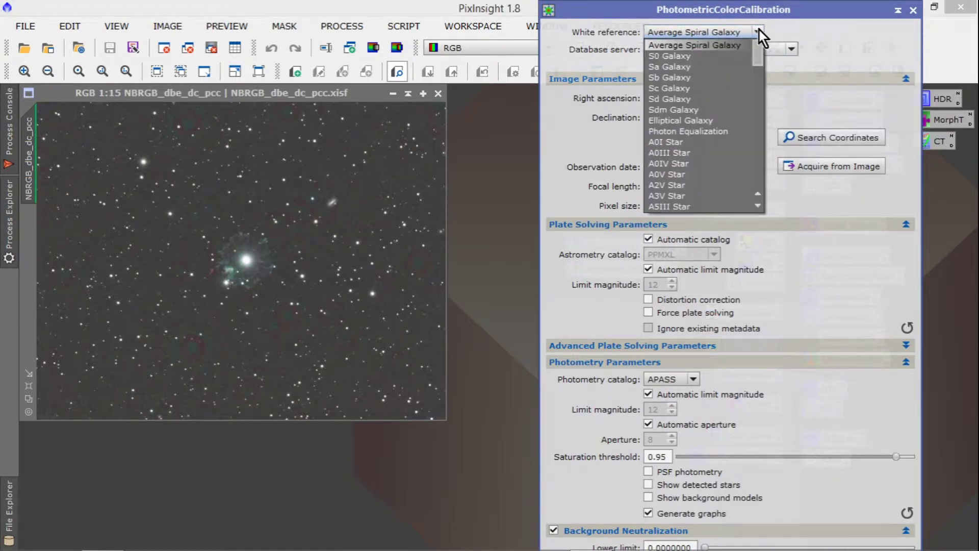
pyautogui.click(850, 33)
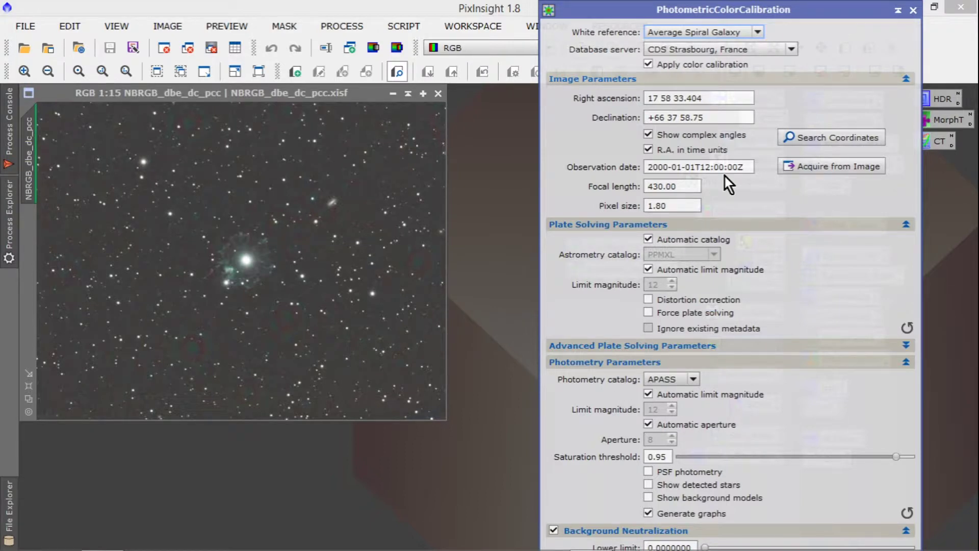
pyautogui.click(847, 77)
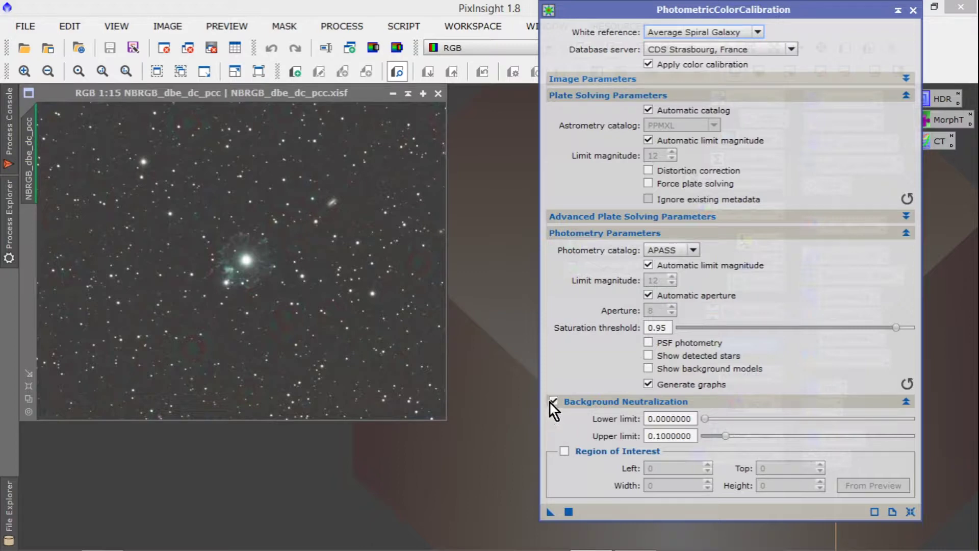
pyautogui.click(912, 9)
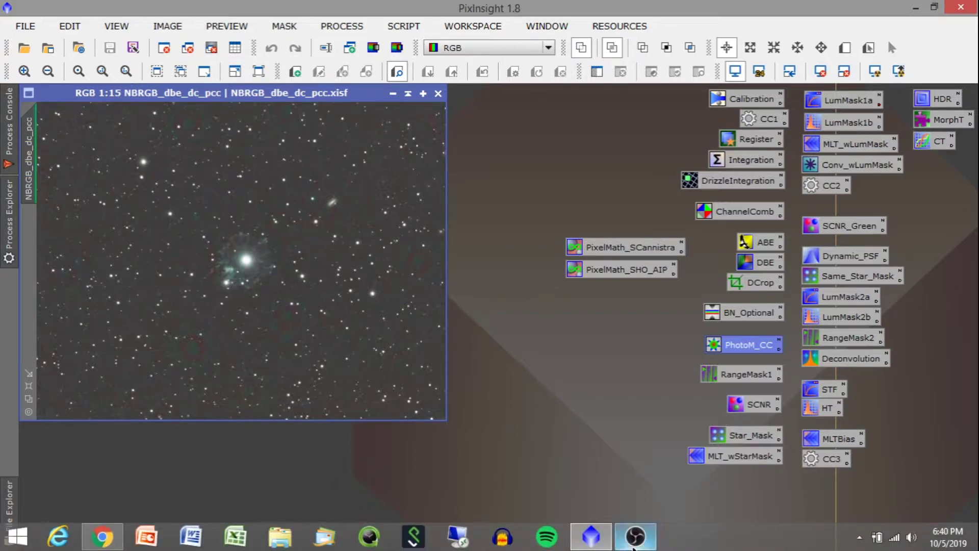
pyautogui.click(634, 544)
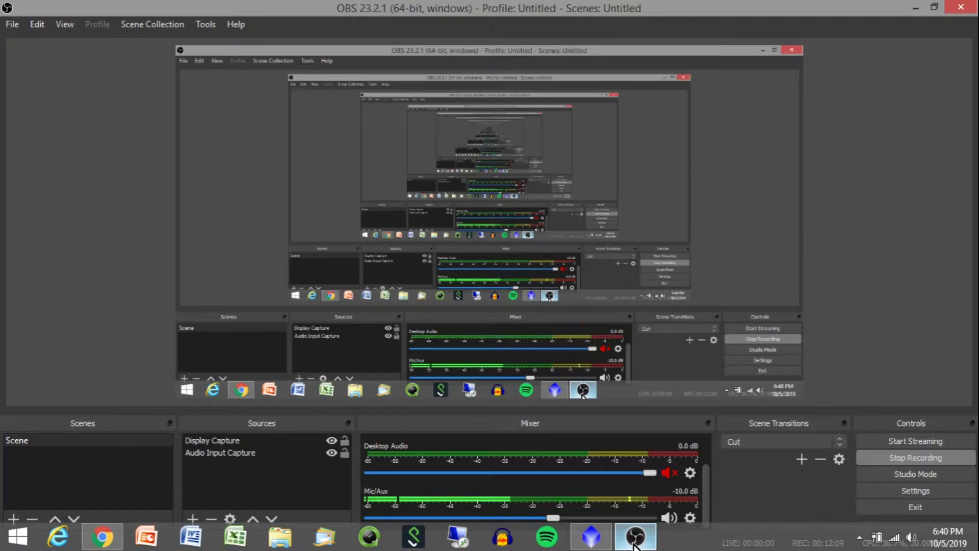
pyautogui.click(634, 543)
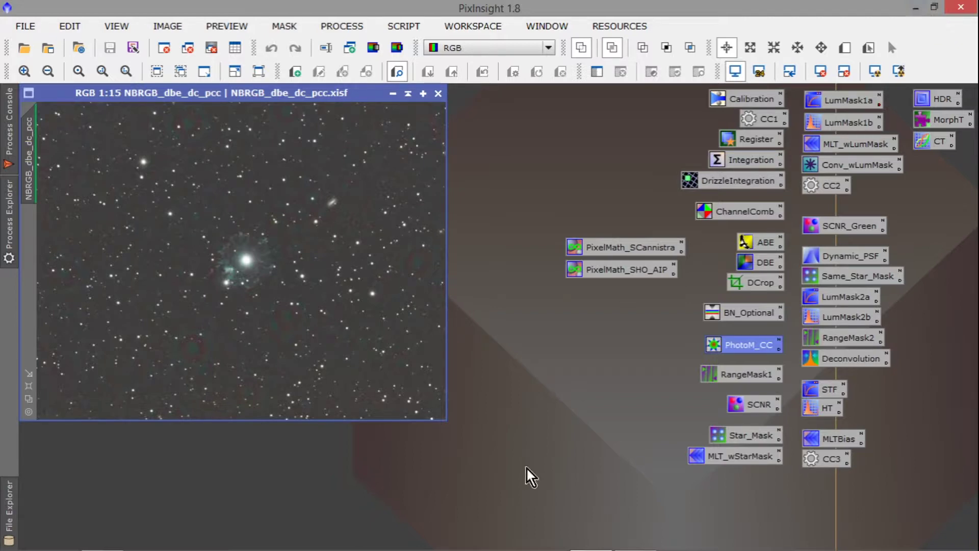
# - Review the swap storage directories under Directories and Network in the global preferences, and close the preferences without changes
pyautogui.moveTo(574, 548)
pyautogui.click(32, 29)
pyautogui.moveTo(66, 30)
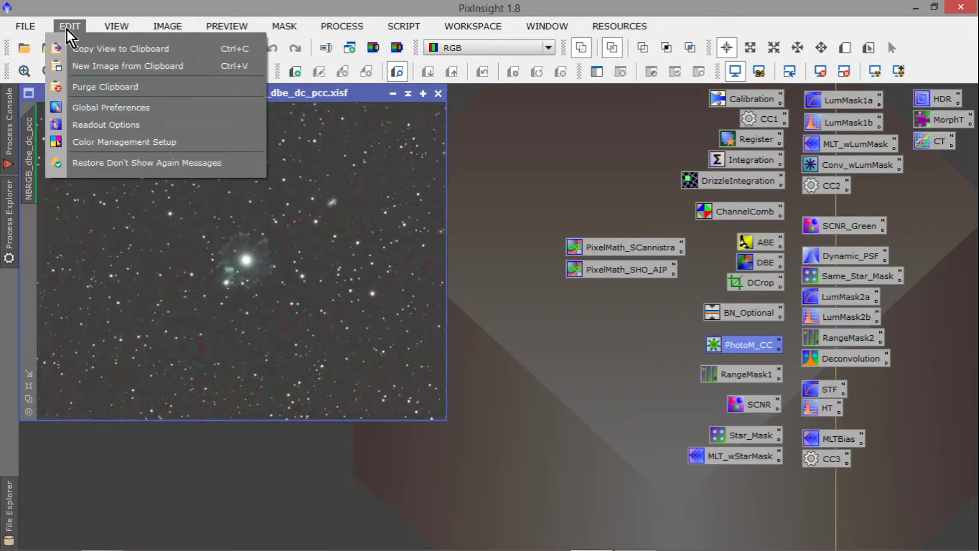
pyautogui.click(108, 108)
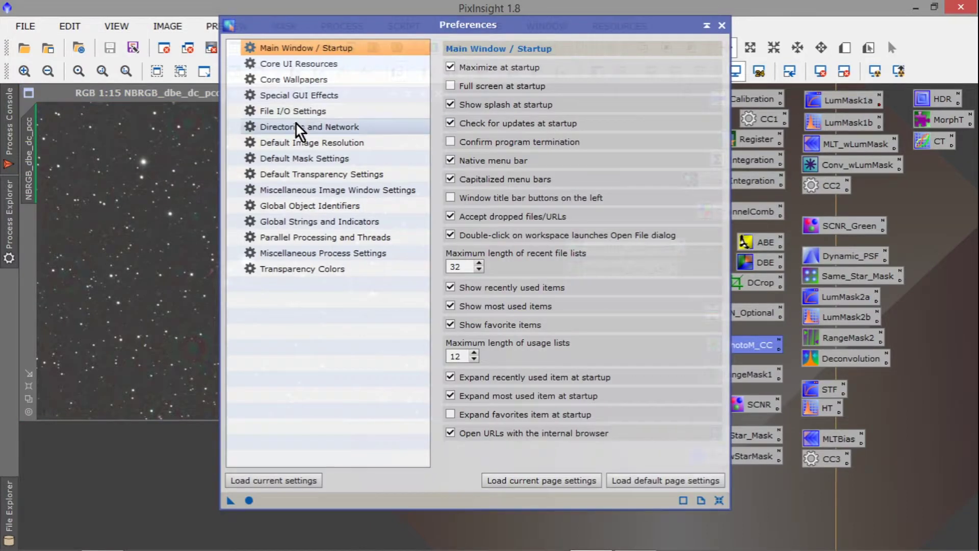
pyautogui.click(297, 125)
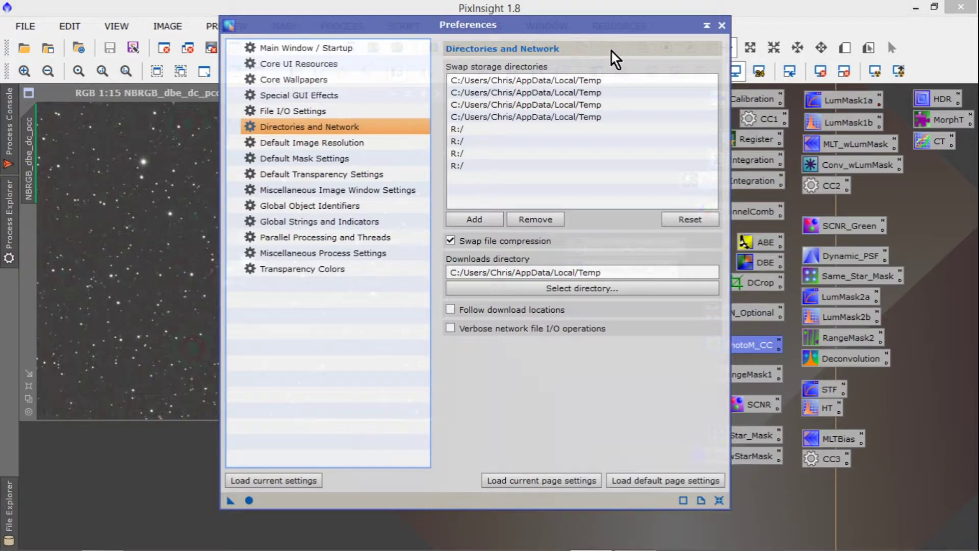
pyautogui.moveTo(501, 133)
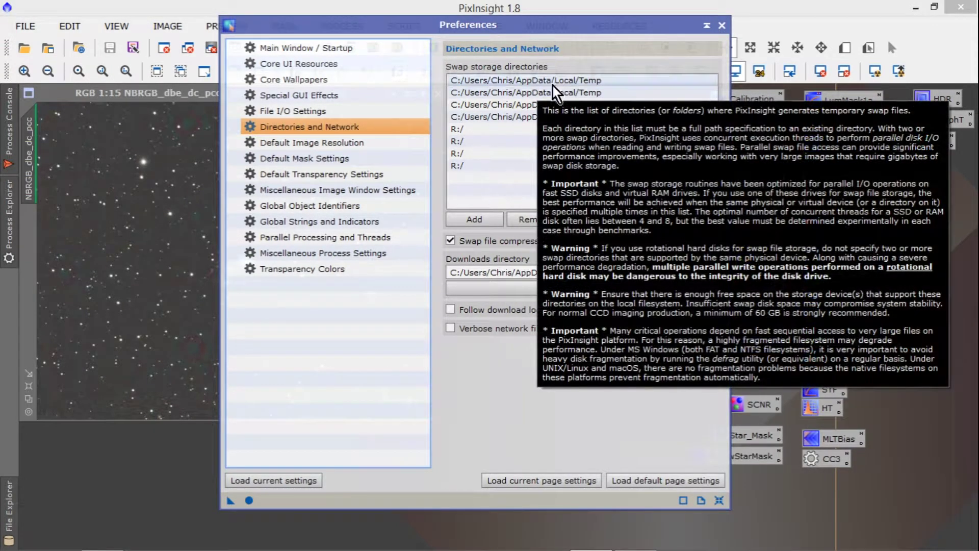
pyautogui.moveTo(498, 93)
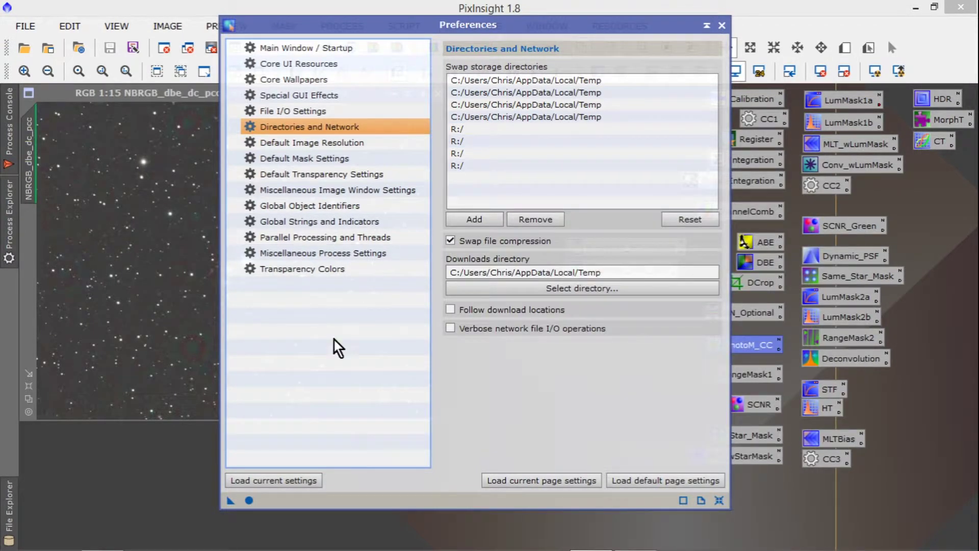
pyautogui.click(722, 25)
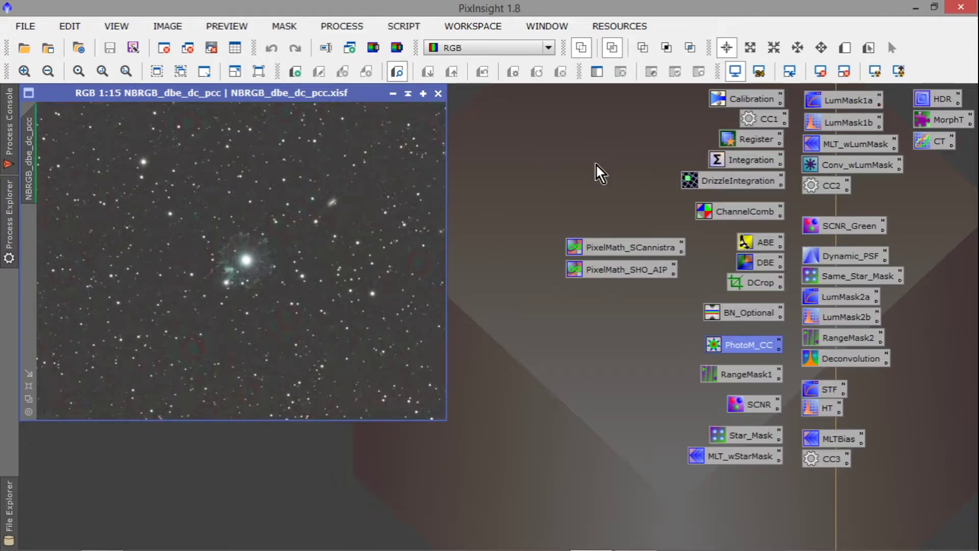
# - Open NBRGB_dbe_dc_pcc_rmaskscnr_.xisf from the 7_Combined folder and replace the NBRGB_dbe_dc_pcc image with it in the workspace
pyautogui.click(23, 51)
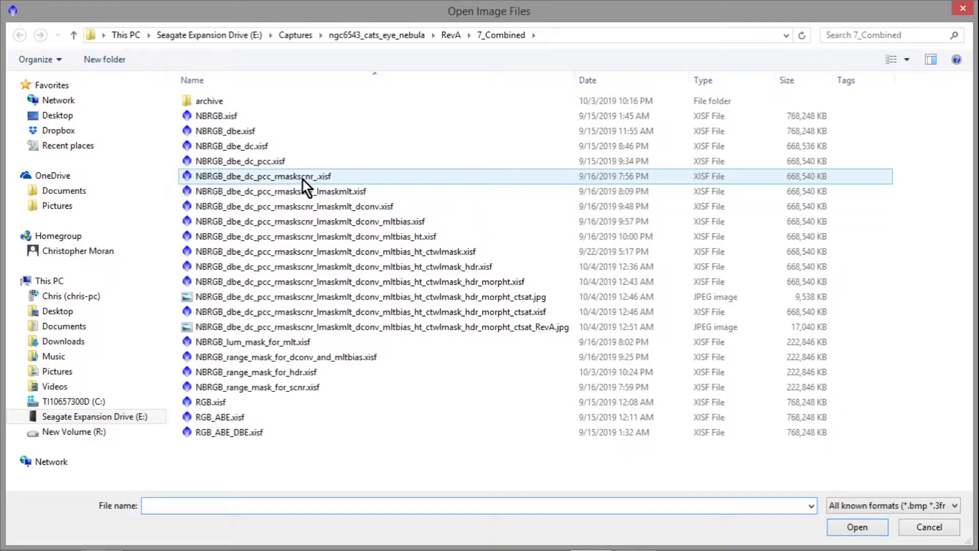
pyautogui.doubleClick(354, 176)
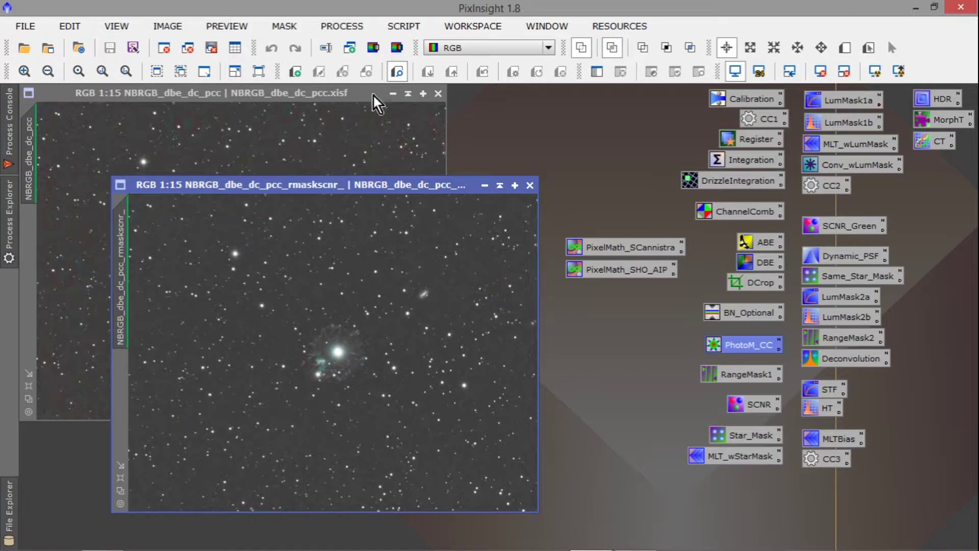
pyautogui.click(350, 94)
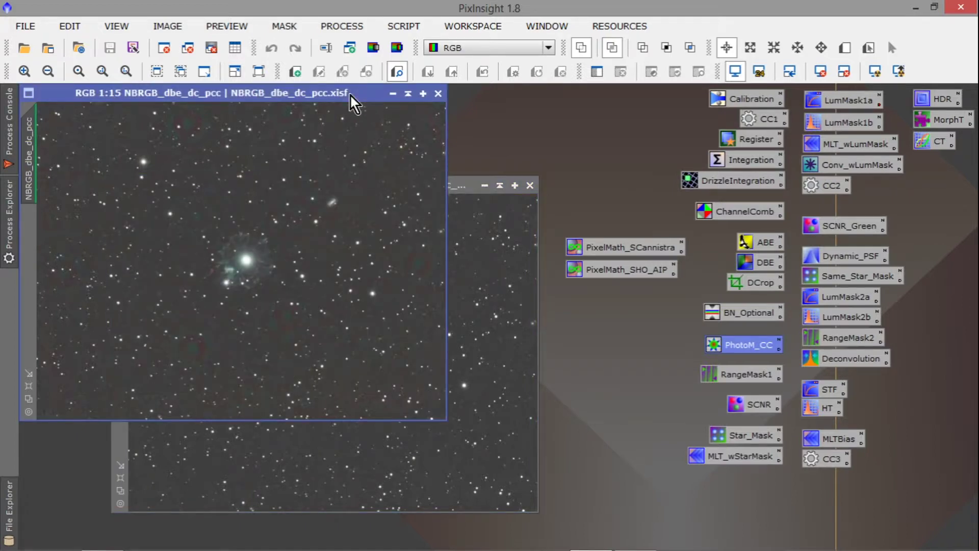
pyautogui.click(439, 93)
pyautogui.moveTo(357, 185); pyautogui.dragTo(267, 92)
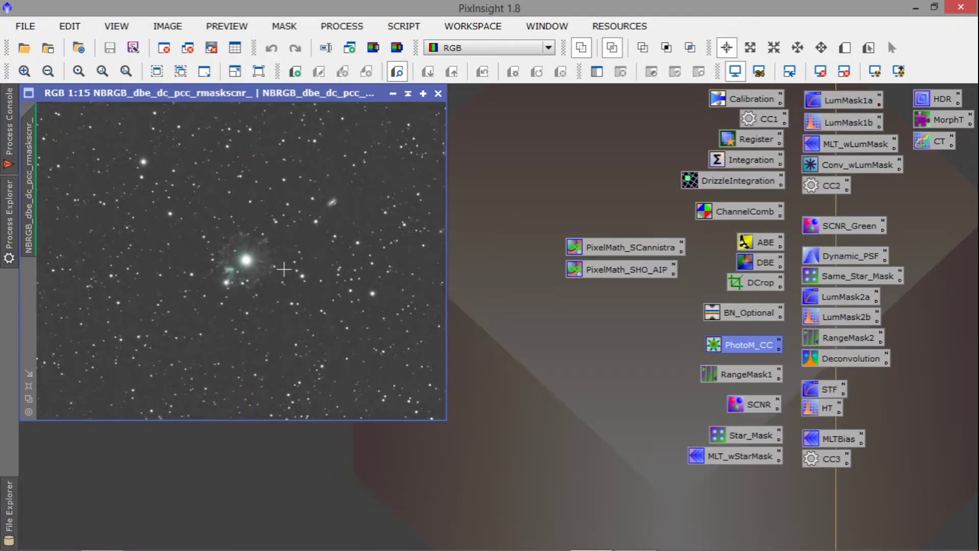
# - Open NBRGB_range_mask_for_scnr.xisf to examine the range mask used for SCNR, and close it again
pyautogui.click(27, 47)
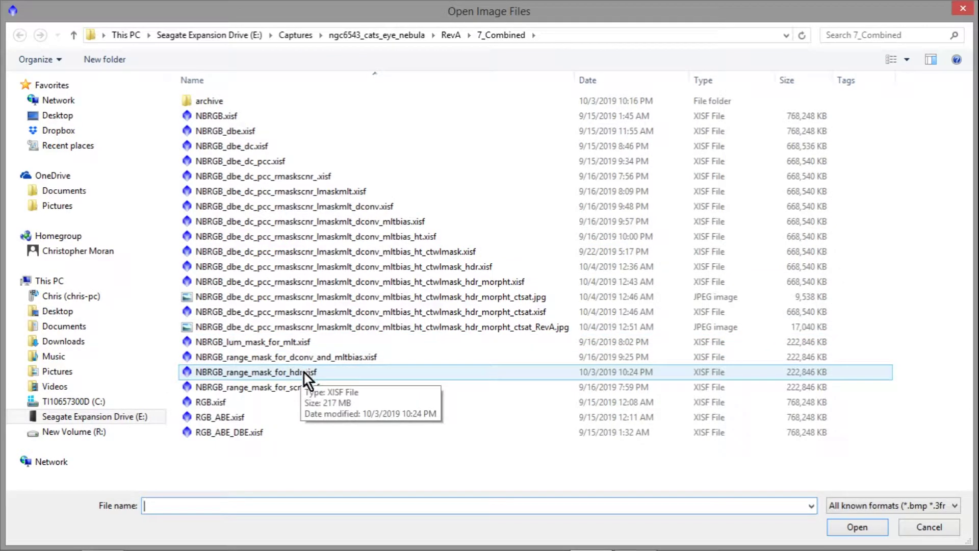
pyautogui.doubleClick(280, 388)
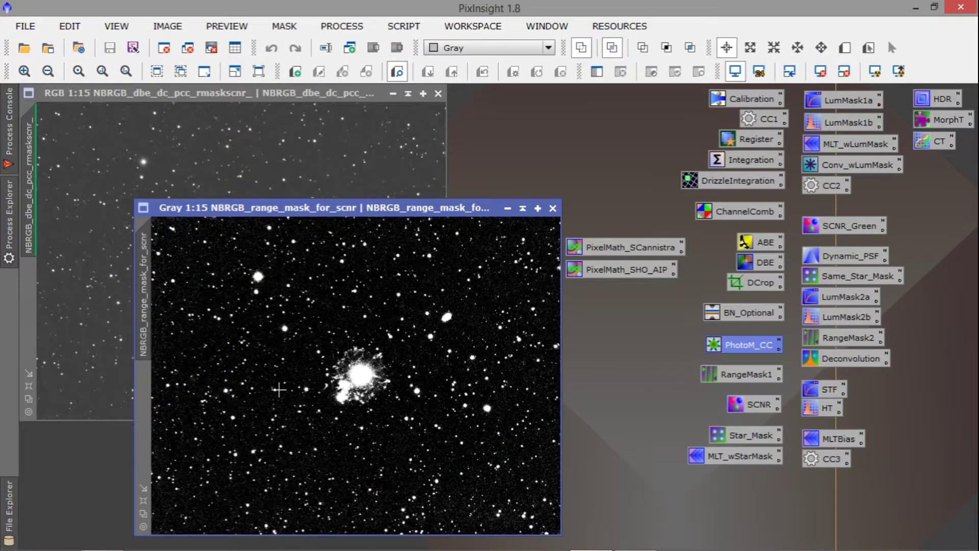
pyautogui.moveTo(361, 210); pyautogui.dragTo(299, 141)
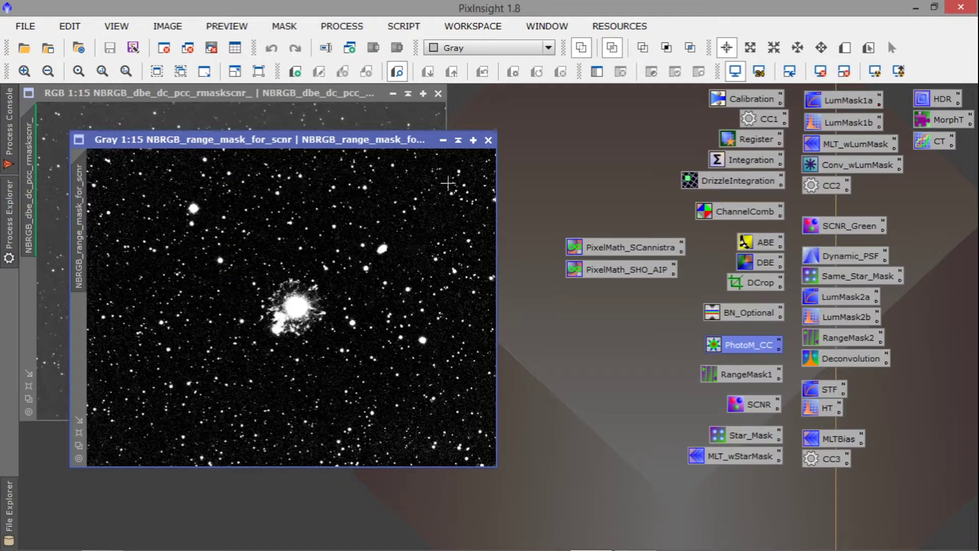
pyautogui.click(492, 144)
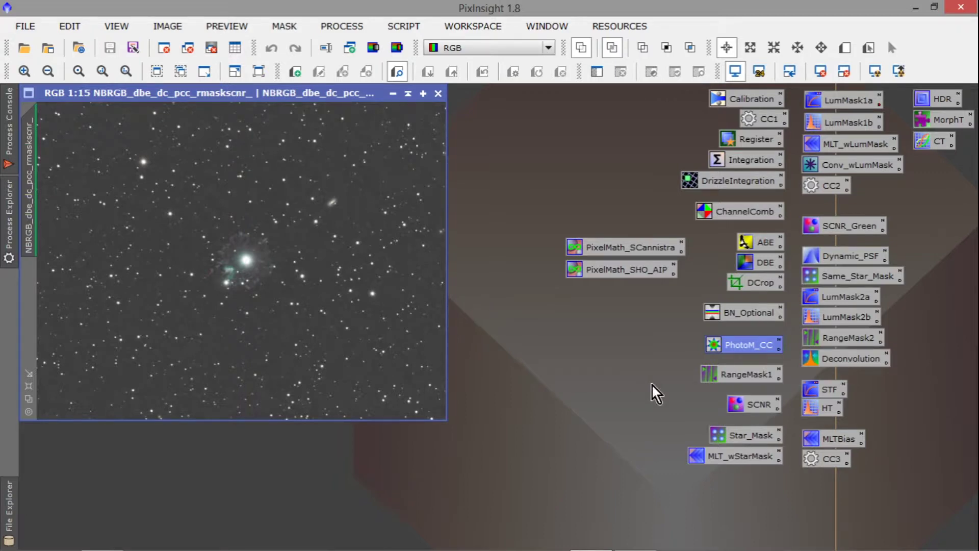
# - Check the color to remove and protection settings stored in the saved SCNR process, and close it without applying it
pyautogui.doubleClick(742, 404)
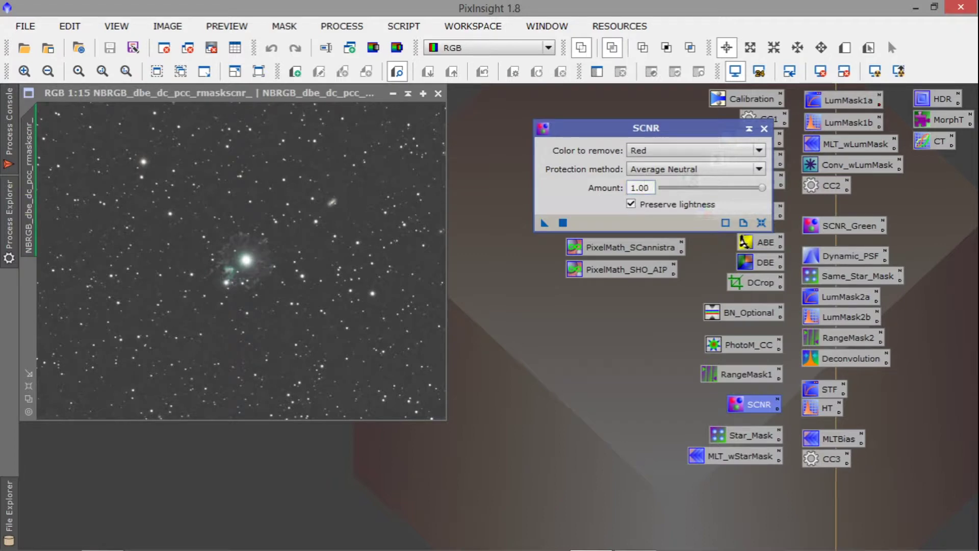
pyautogui.click(653, 148)
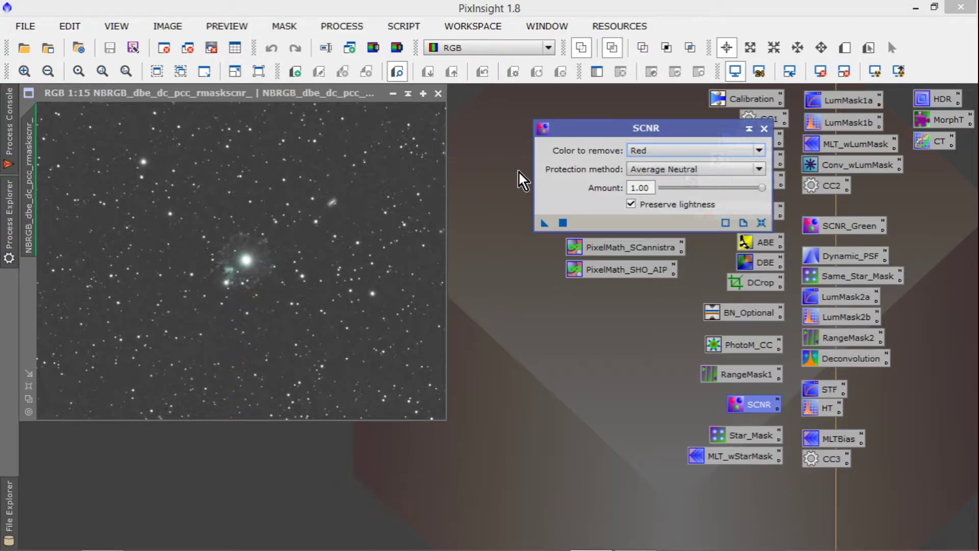
pyautogui.click(764, 128)
# - Reopen NBRGB_dbe_dc_pcc.xisf, compare it side by side with NBRGB_dbe_dc_pcc_rmaskscnr_, and keep only the latter in the workspace
pyautogui.moveTo(301, 93); pyautogui.dragTo(533, 93)
pyautogui.click(25, 48)
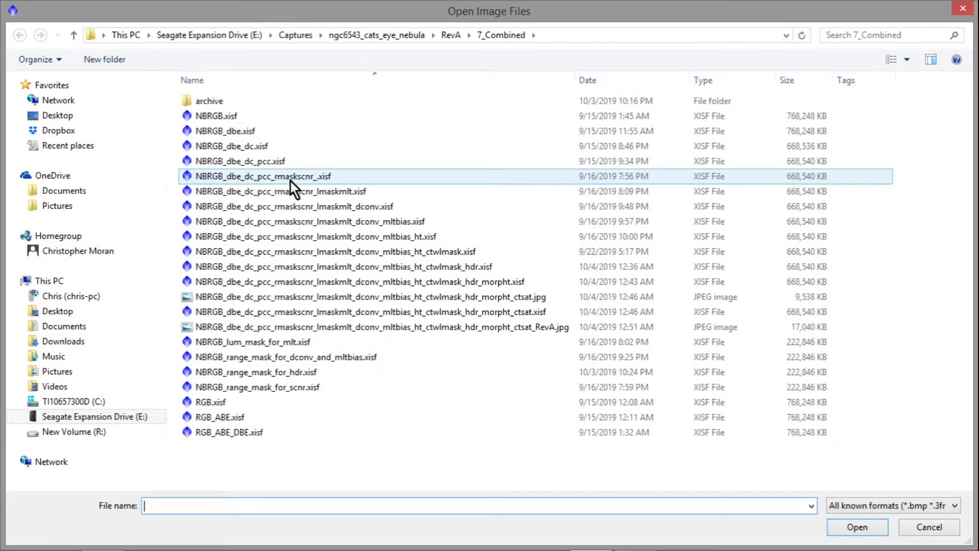
pyautogui.doubleClick(280, 164)
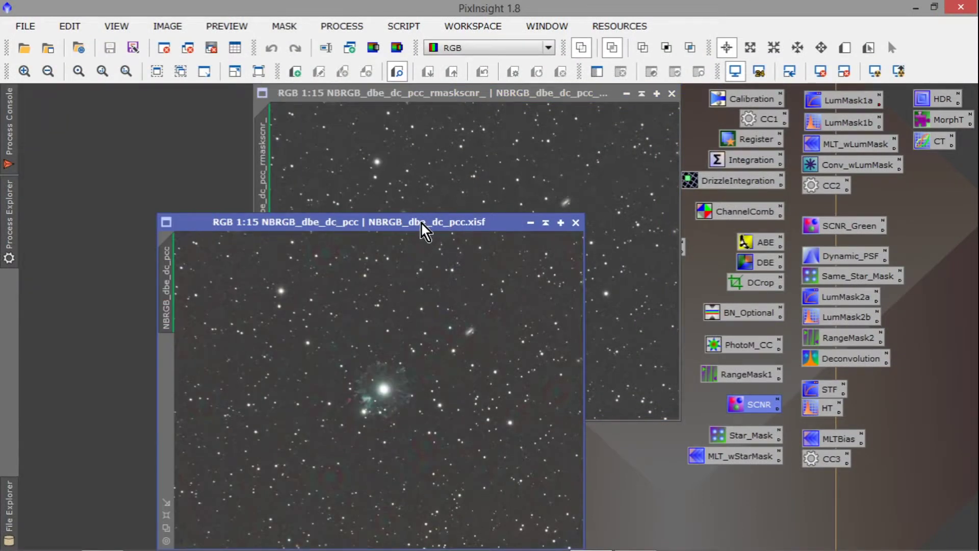
pyautogui.moveTo(421, 221); pyautogui.dragTo(283, 93)
pyautogui.moveTo(493, 99); pyautogui.dragTo(687, 96)
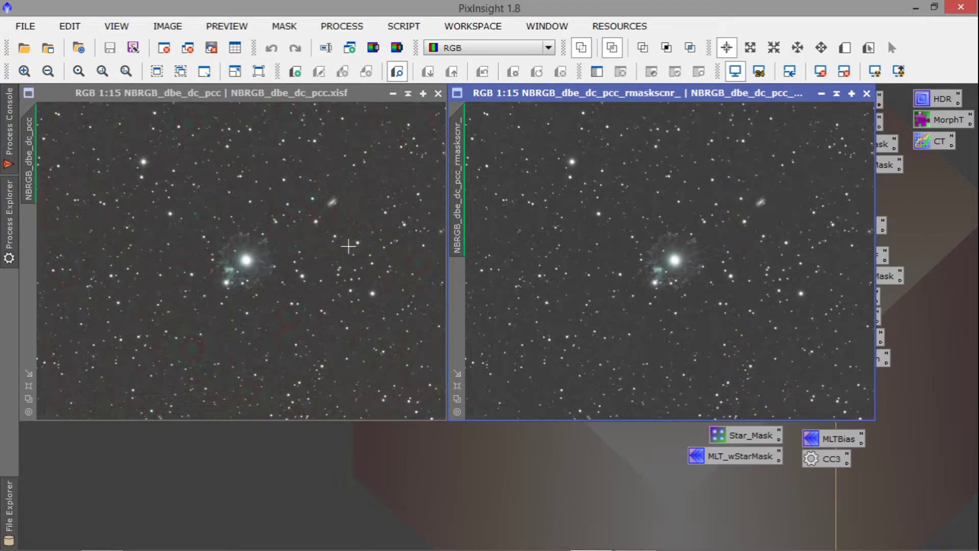
pyautogui.click(438, 93)
pyautogui.moveTo(531, 100); pyautogui.dragTo(111, 88)
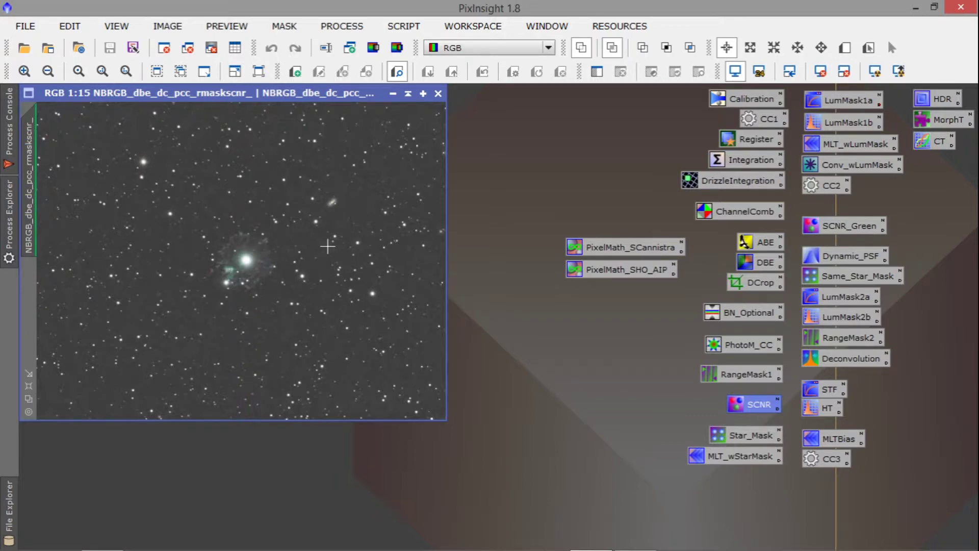
# - Open NBRGB_dbe_dc_pcc_rmaskscnr_lmaskmlt.xisf from the 7_Combined folder and replace the NBRGB_dbe_dc_pcc_rmaskscnr_ image with it
pyautogui.click(25, 49)
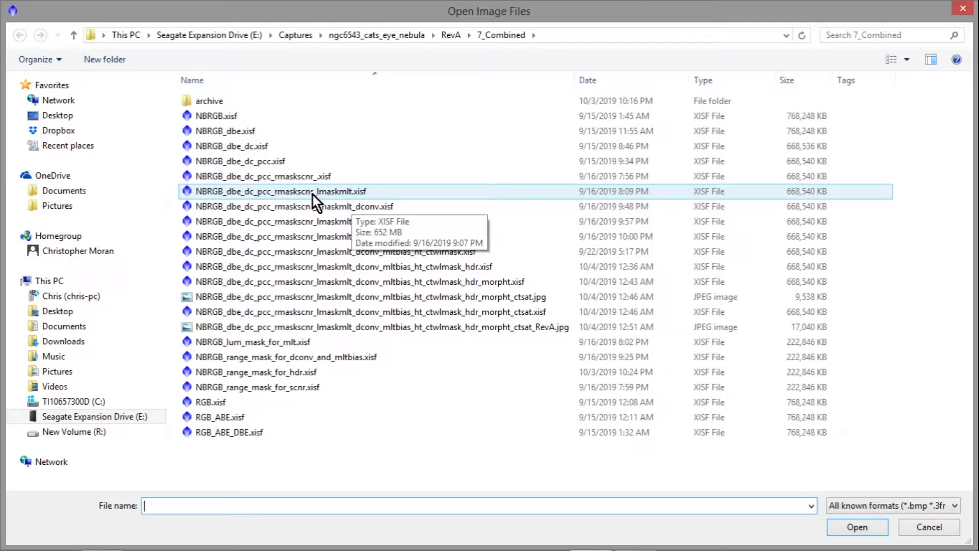
pyautogui.doubleClick(350, 193)
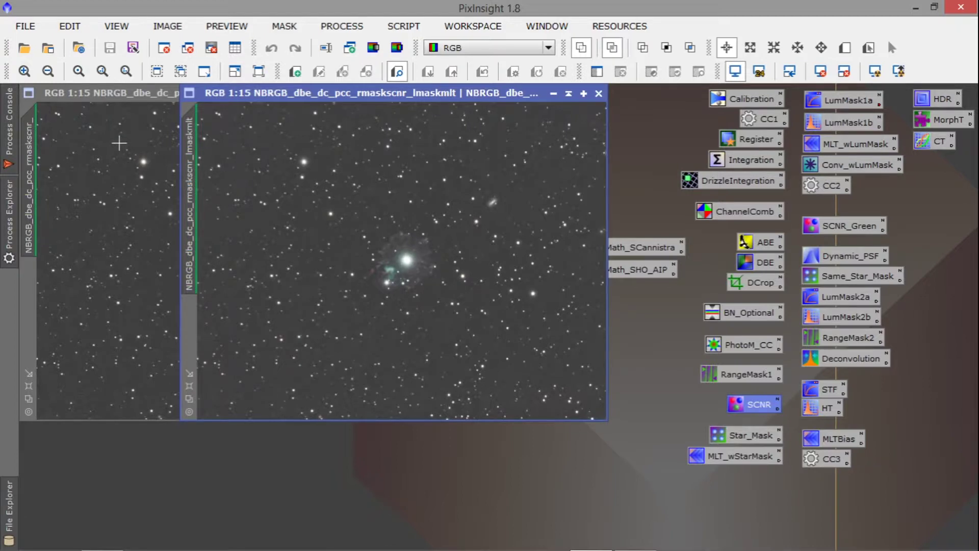
pyautogui.click(133, 96)
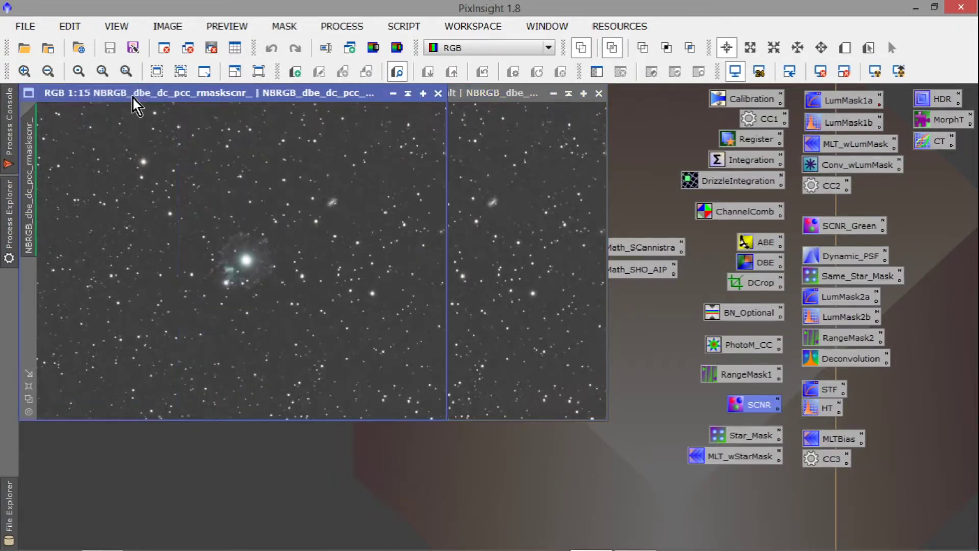
pyautogui.click(439, 94)
pyautogui.moveTo(466, 99); pyautogui.dragTo(308, 99)
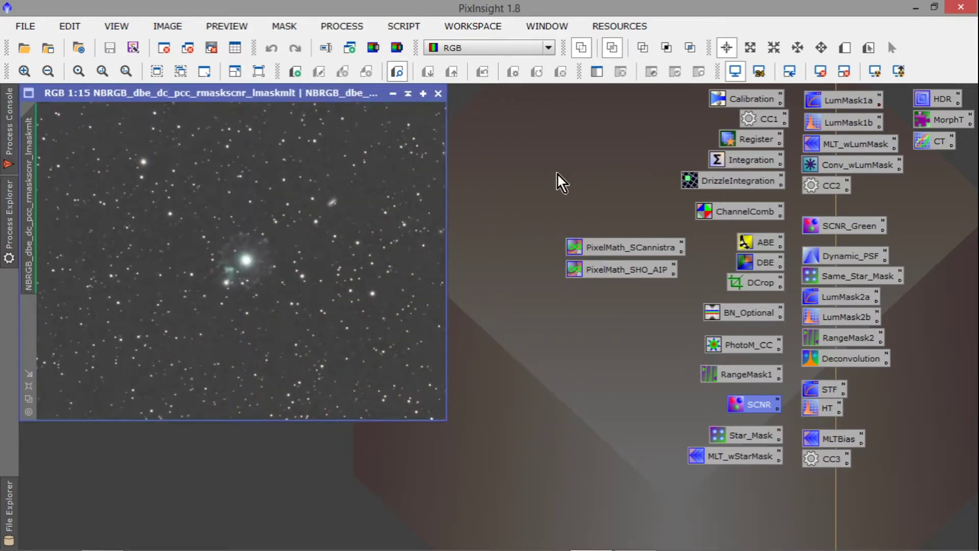
# - Open the MultiscaleLinearTransform settings saved as MLT_wStarMask, switch to OBS to check the recording, and return to PixInsight
pyautogui.doubleClick(741, 454)
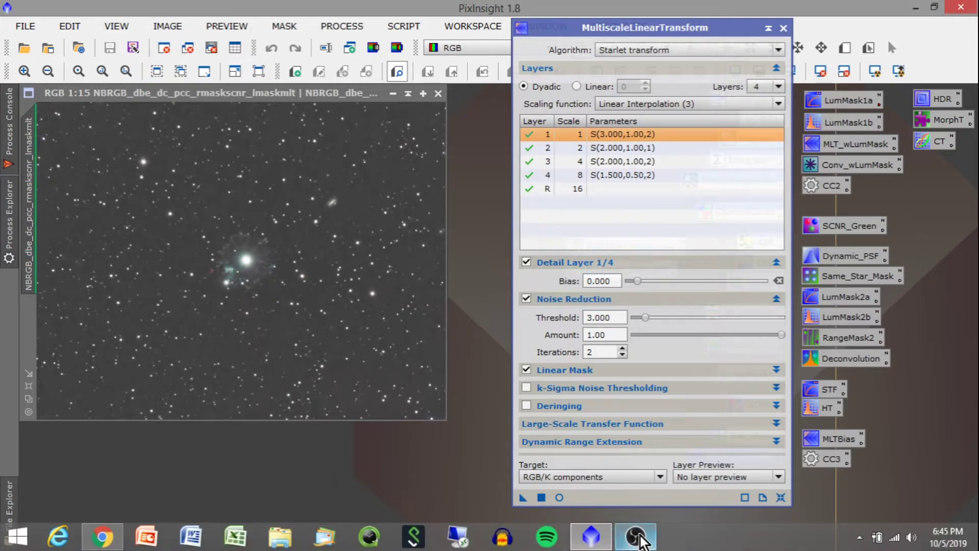
pyautogui.click(635, 542)
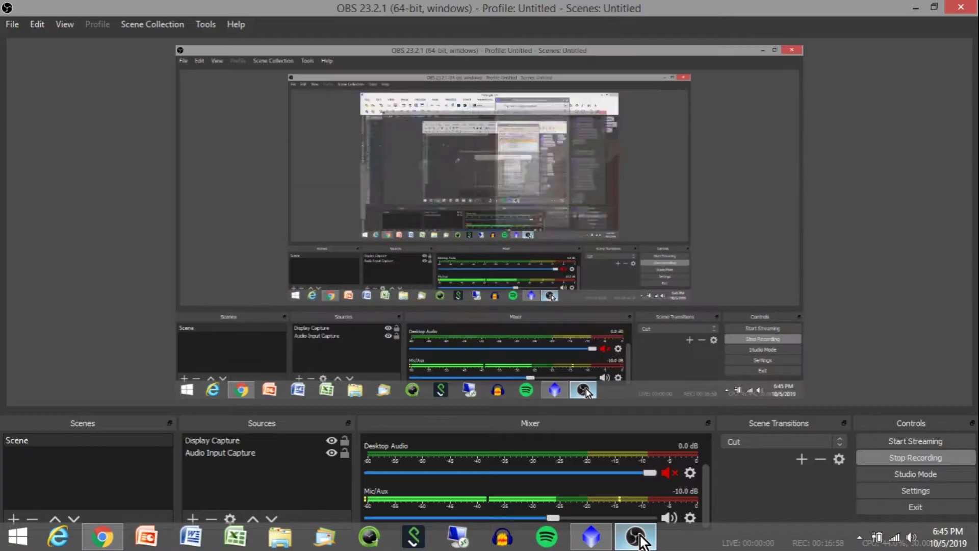
pyautogui.click(916, 7)
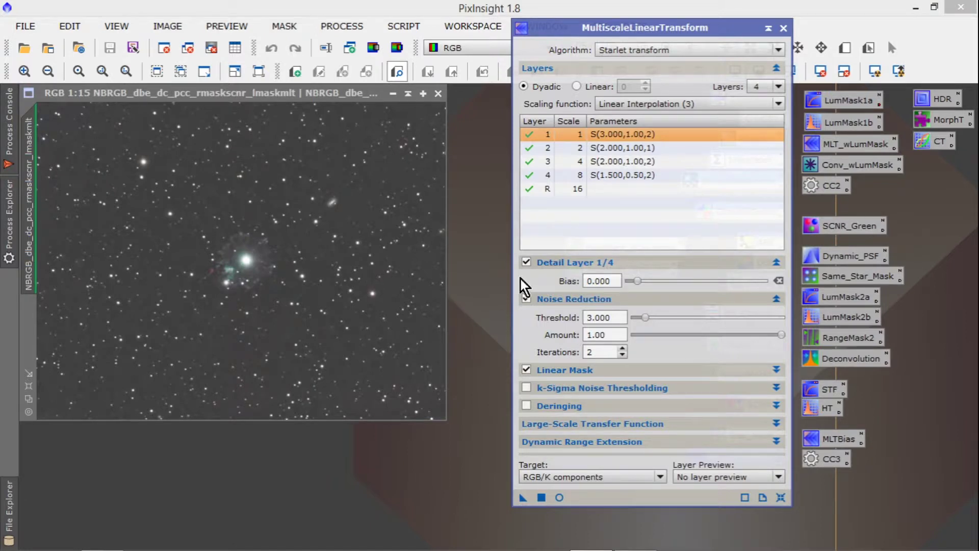
# - Turn off noise reduction for layers 2, 3 and 4 in MultiscaleLinearTransform
pyautogui.click(619, 152)
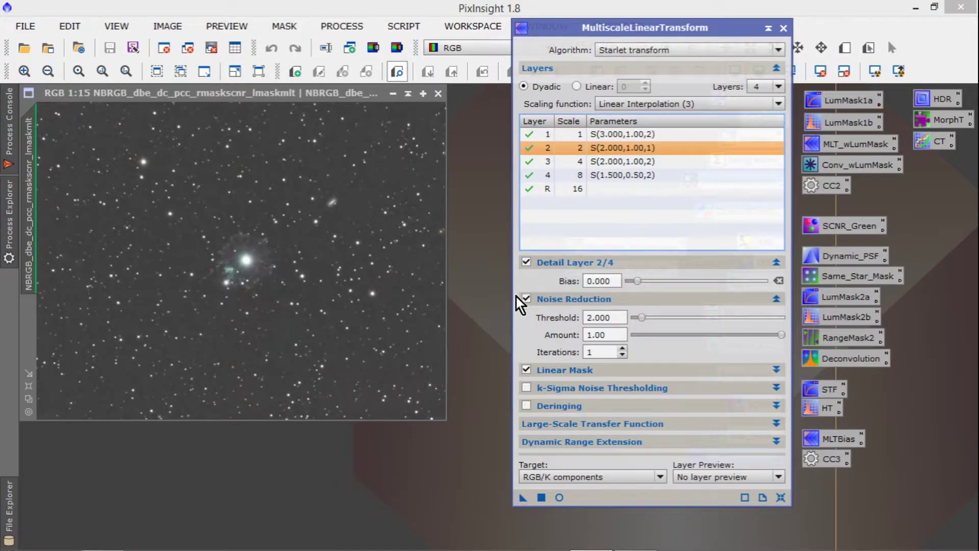
pyautogui.click(528, 300)
pyautogui.click(624, 163)
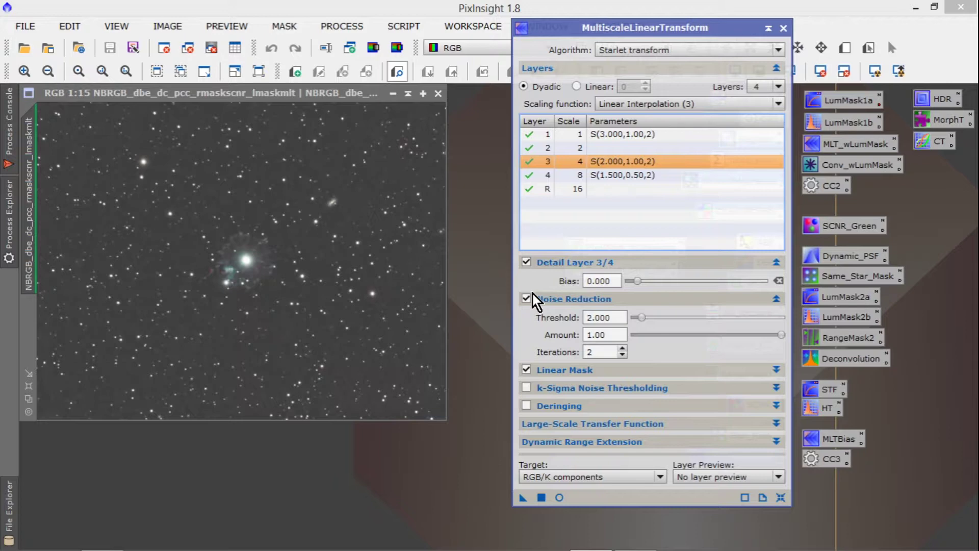
pyautogui.click(529, 297)
pyautogui.click(625, 176)
pyautogui.click(527, 299)
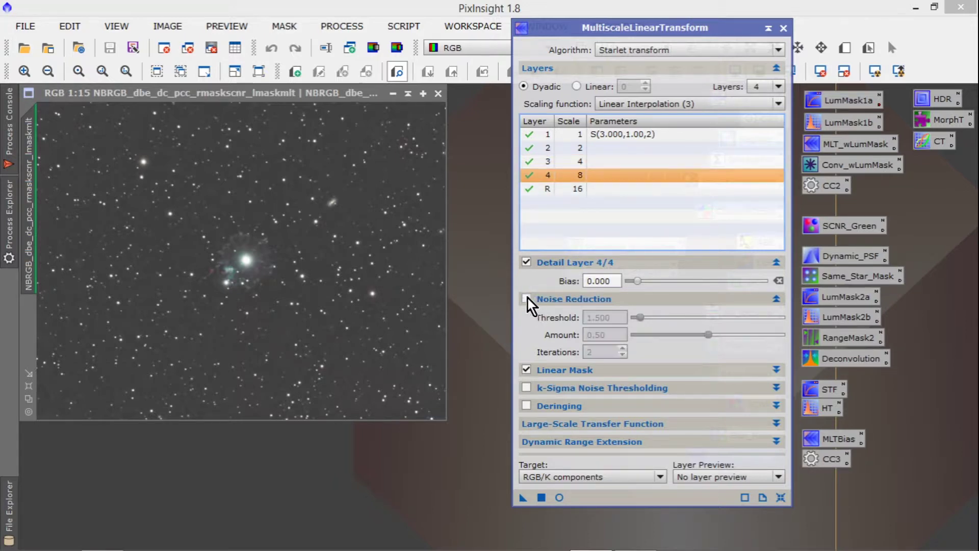
# - Turn off the linear mask, check layer 1's noise reduction parameters, and disable noise reduction for that layer
pyautogui.click(608, 151)
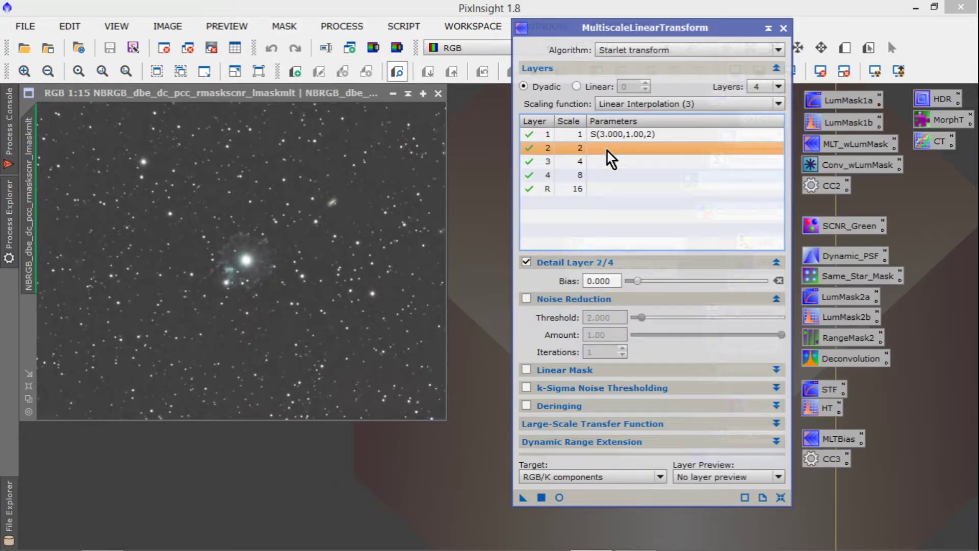
pyautogui.click(610, 136)
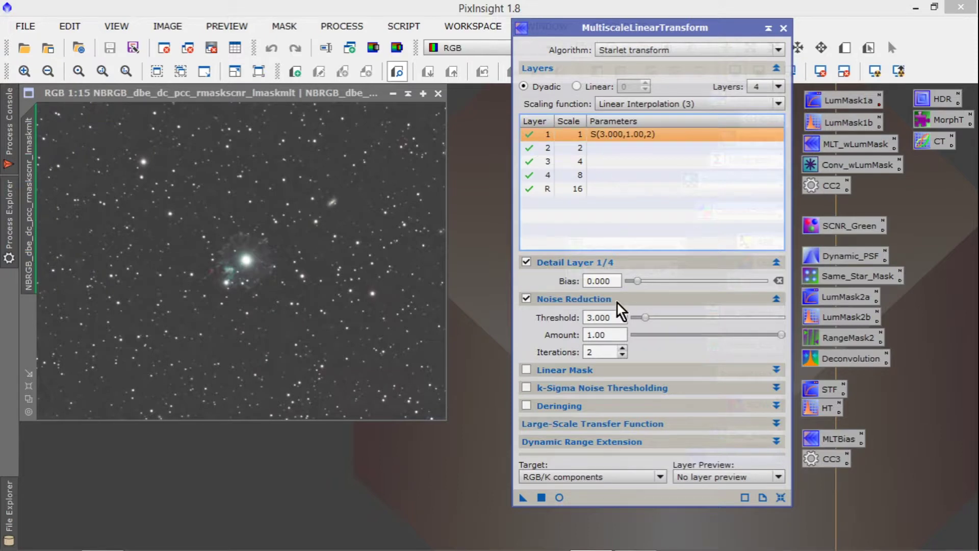
pyautogui.moveTo(595, 317)
pyautogui.click(527, 299)
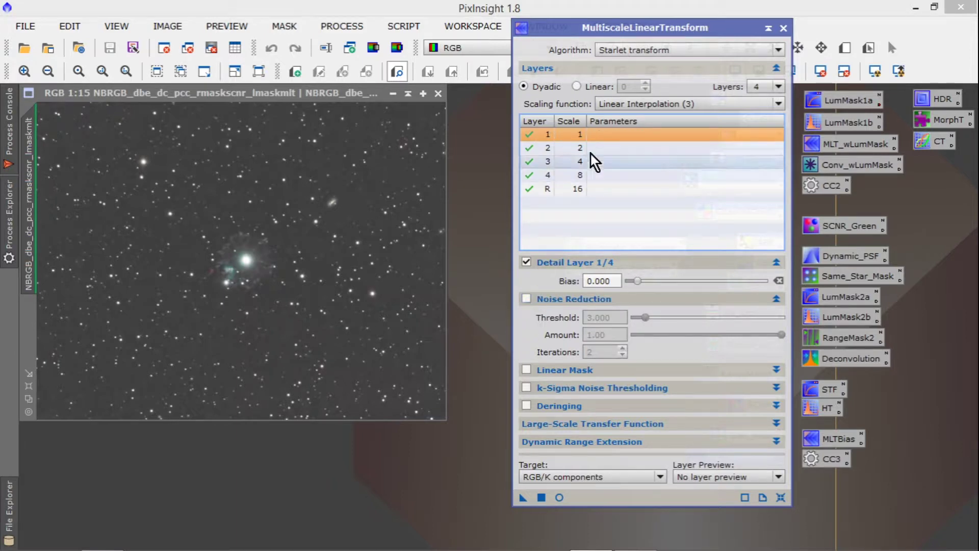
# - Switch noise reduction on for layer 2 to show its parameters, and switch it off again
pyautogui.click(594, 148)
pyautogui.click(527, 299)
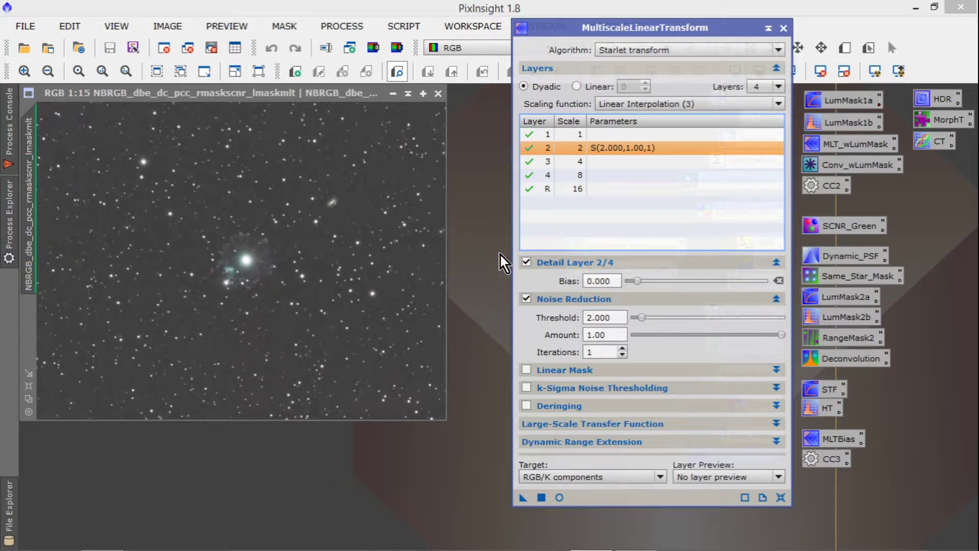
pyautogui.click(527, 299)
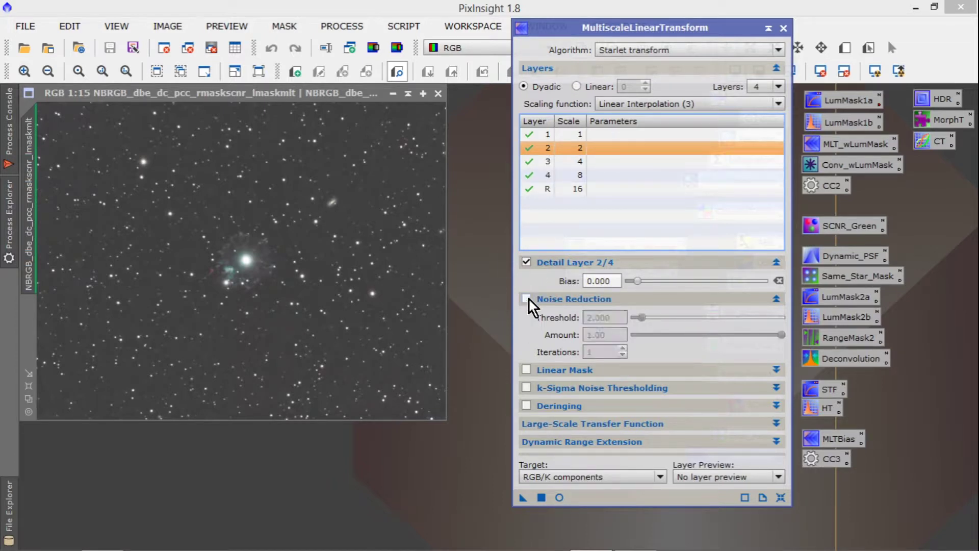
# - Close MultiscaleLinearTransform, open NBRGB_dbe_dc_pcc_rmaskscnr_lmaskmlt_dconv.xisf, and put it in place of the previous image, which is closed
pyautogui.click(783, 28)
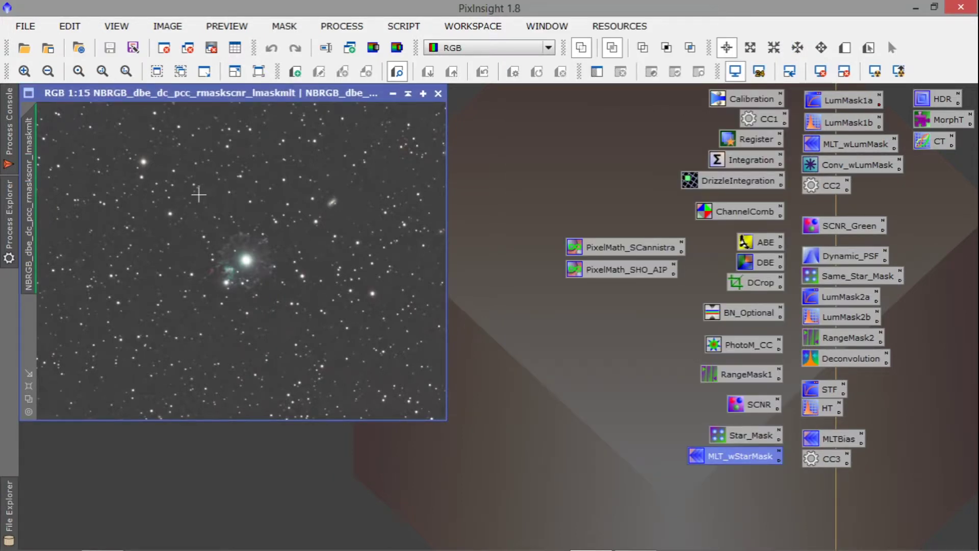
pyautogui.click(30, 50)
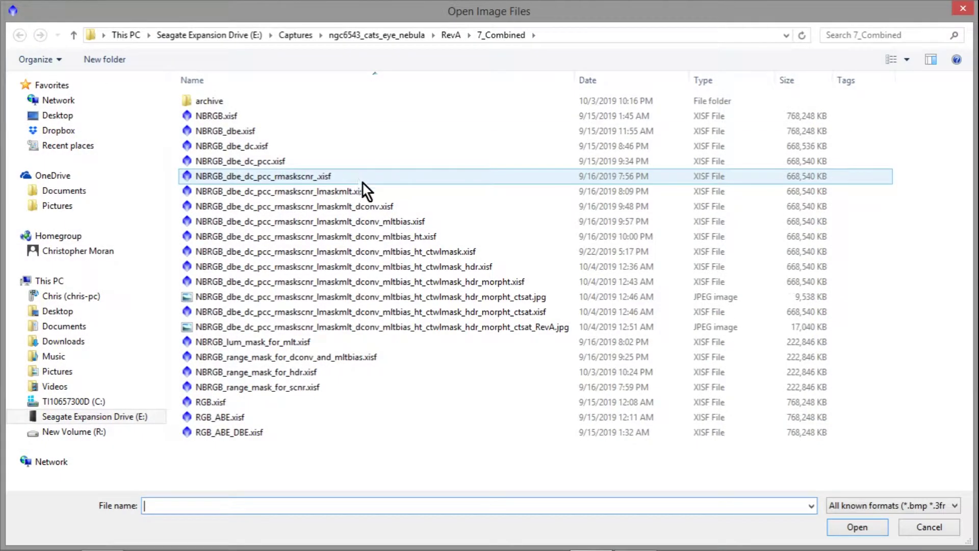
pyautogui.doubleClick(396, 206)
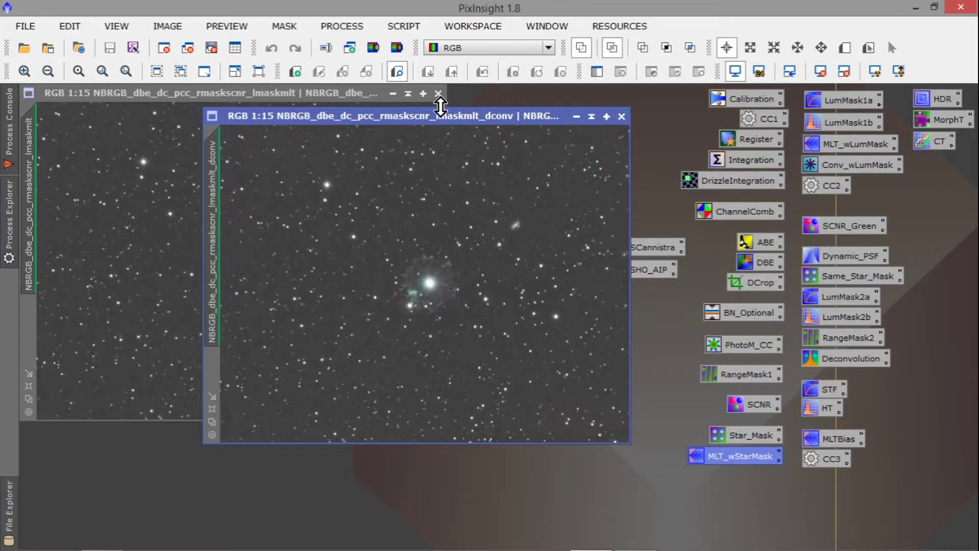
pyautogui.click(438, 93)
pyautogui.moveTo(441, 116); pyautogui.dragTo(254, 96)
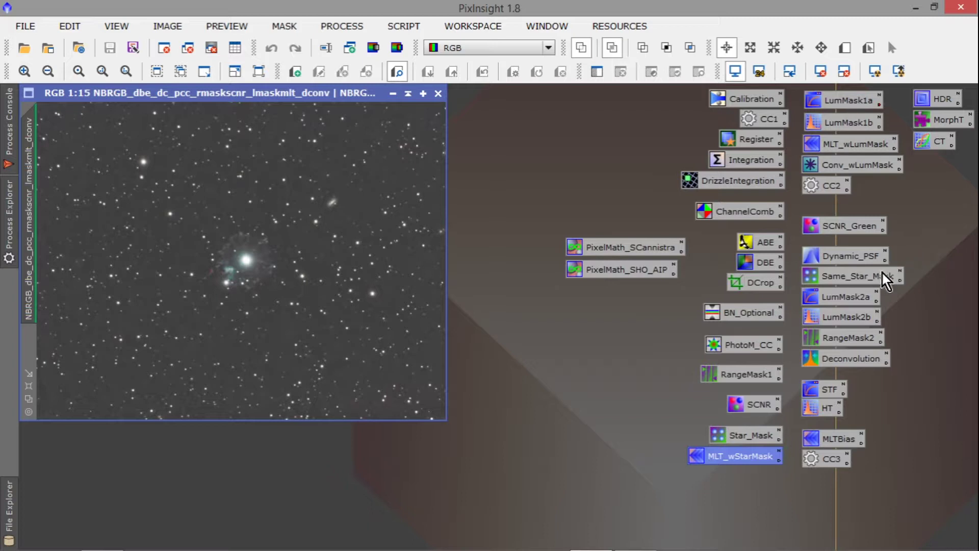
# - Open the saved Deconvolution settings, expand and enable Deringing to review its parameters, and close the process
pyautogui.click(830, 359)
pyautogui.doubleClick(830, 359)
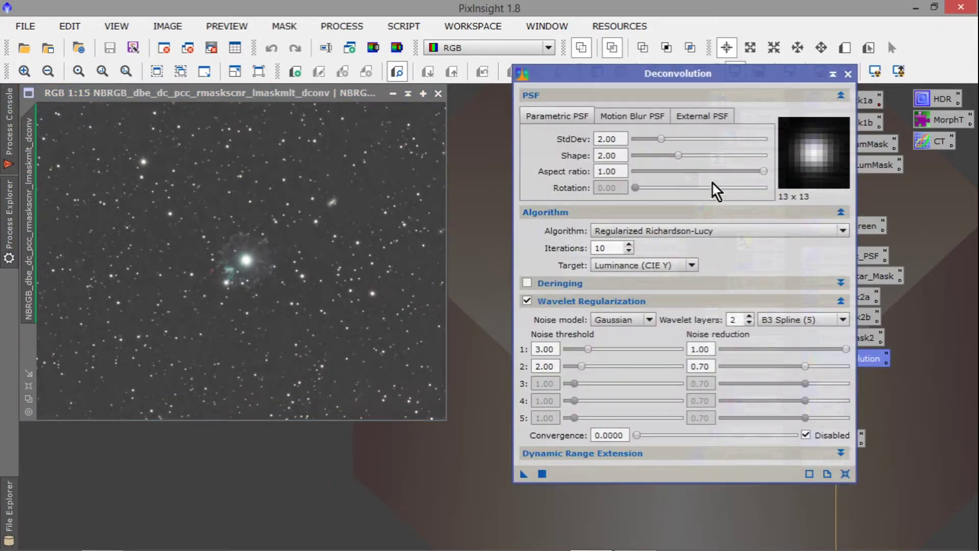
pyautogui.click(583, 286)
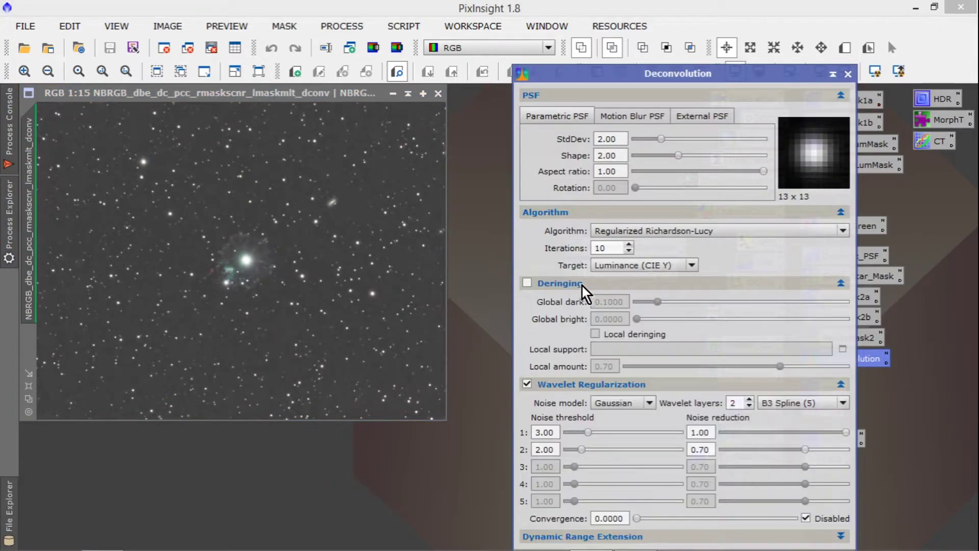
pyautogui.click(679, 279)
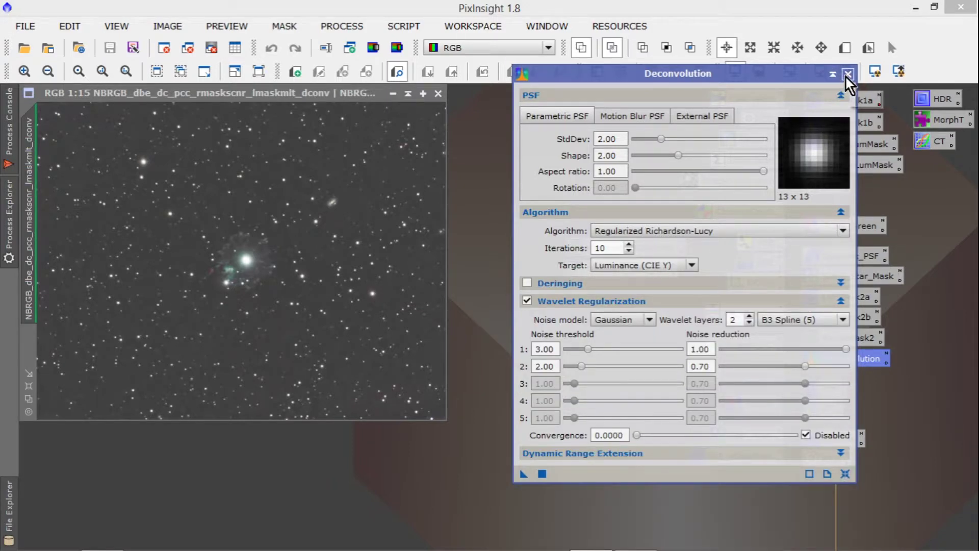
pyautogui.click(565, 283)
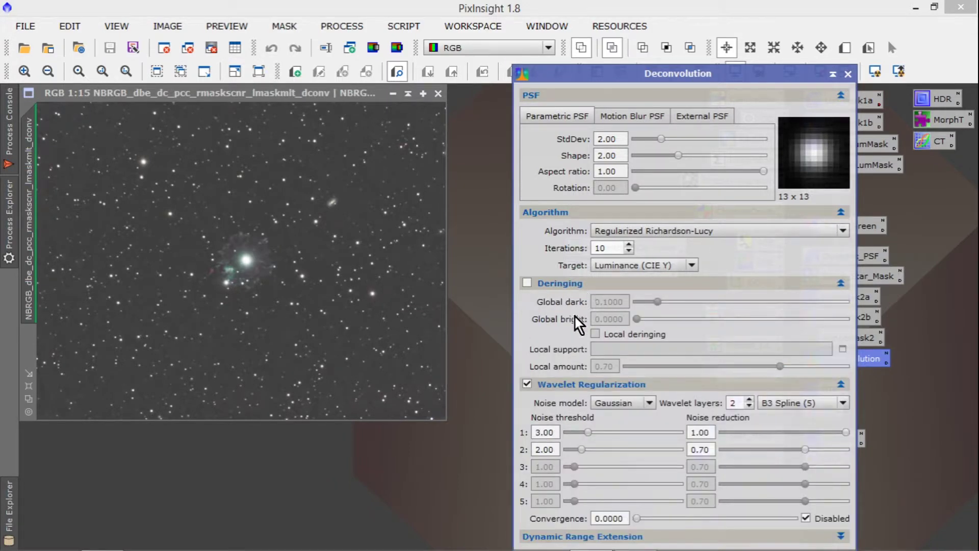
pyautogui.click(528, 283)
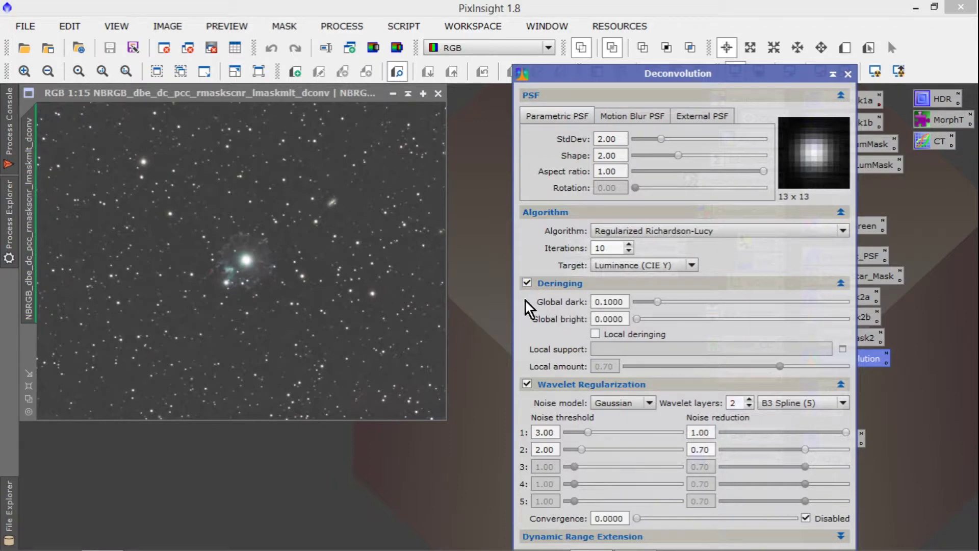
pyautogui.click(847, 75)
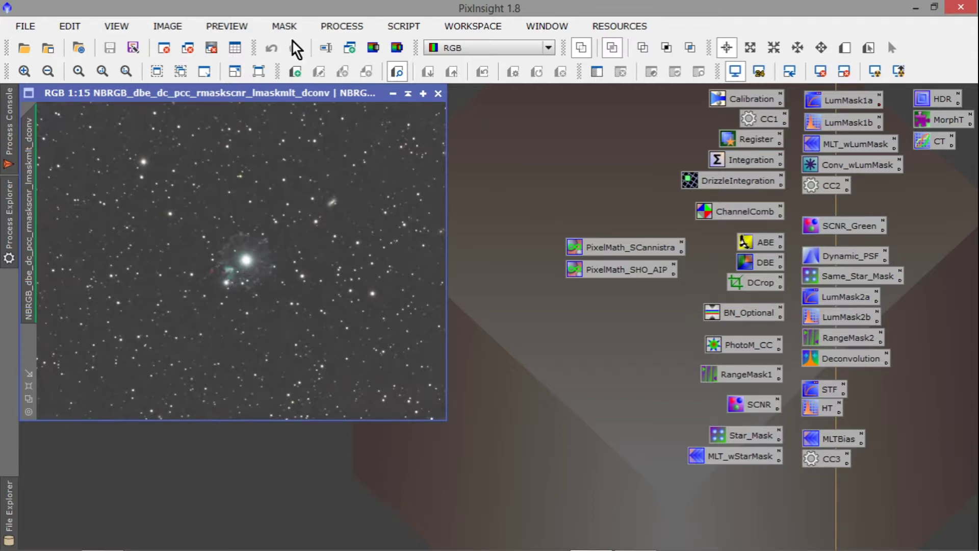
# - Open NBRGB_dbe_dc_pcc_rmaskscnr_lmaskmlt_dconv_mltbias.xisf, close the dconv image, and move the new image into its place
pyautogui.click(26, 44)
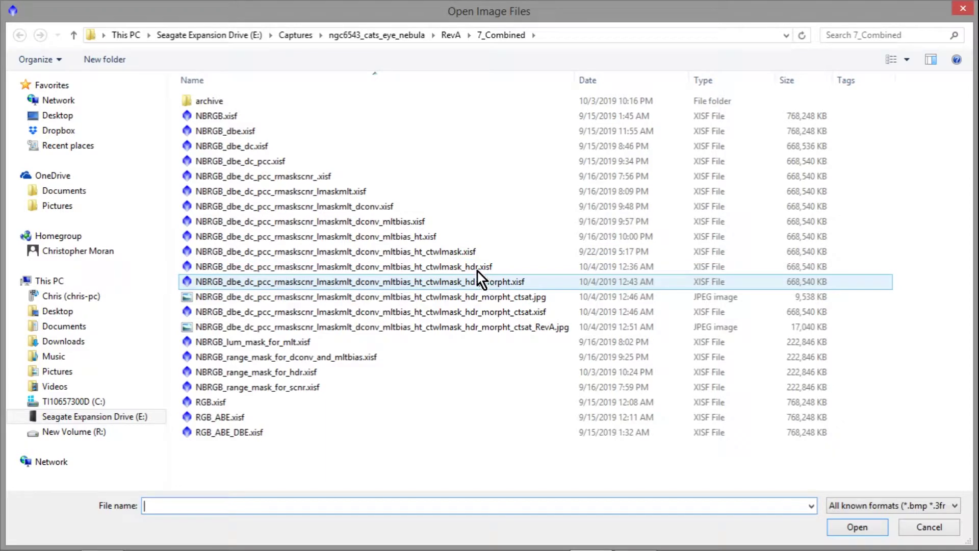
pyautogui.doubleClick(399, 227)
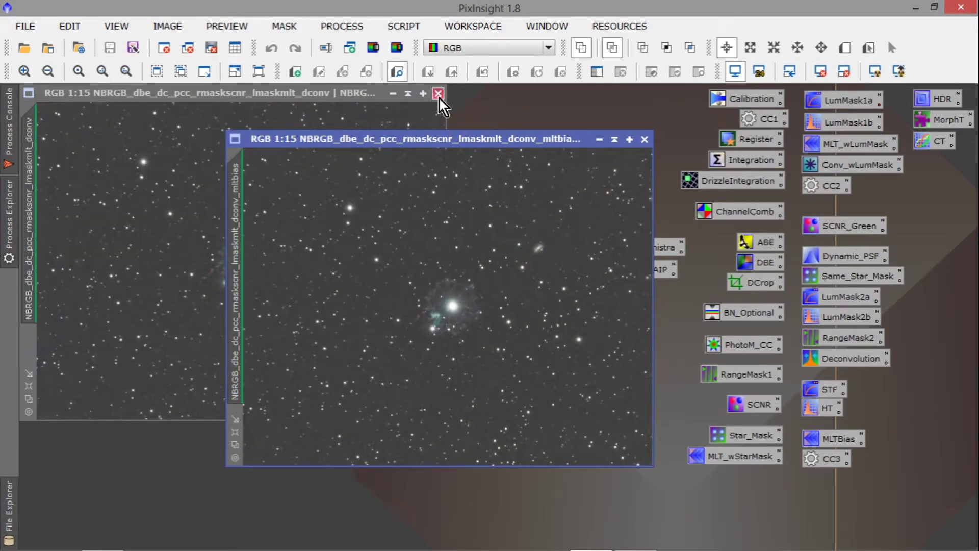
pyautogui.click(438, 93)
pyautogui.moveTo(451, 139); pyautogui.dragTo(246, 96)
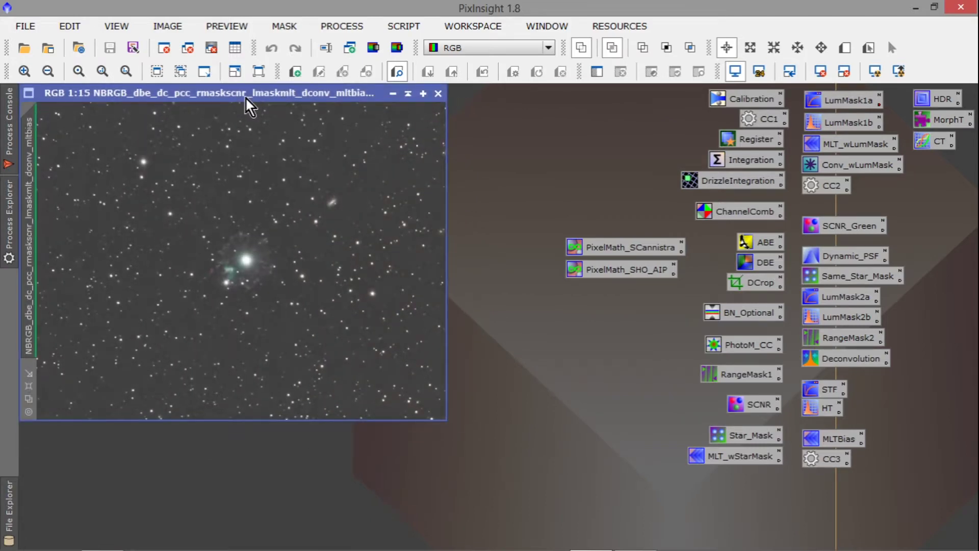
# - Examine the nebula's outer shell and core detail up close in the mltbias image, and return to the full view
pyautogui.click(22, 69)
pyautogui.click(22, 69)
pyautogui.click(21, 69)
pyautogui.click(21, 70)
pyautogui.click(22, 69)
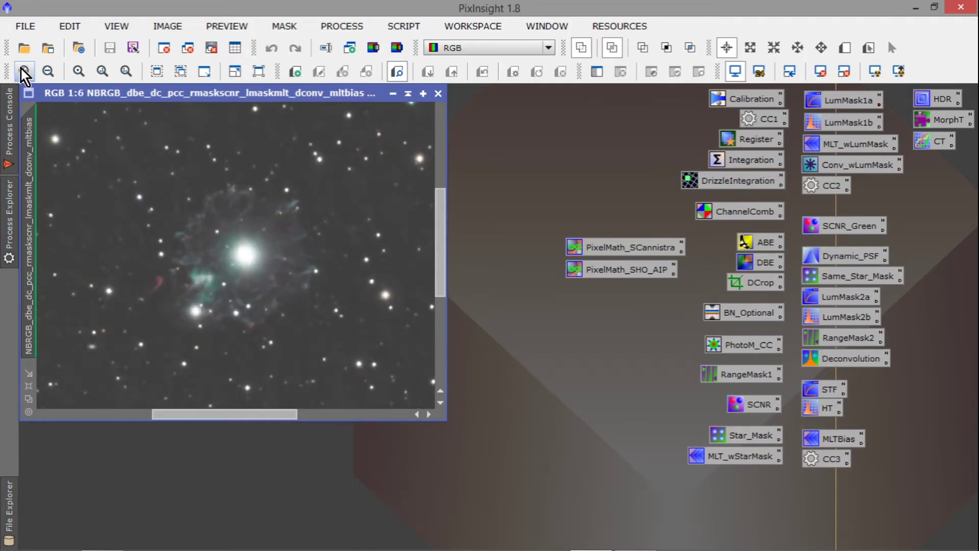
pyautogui.click(22, 69)
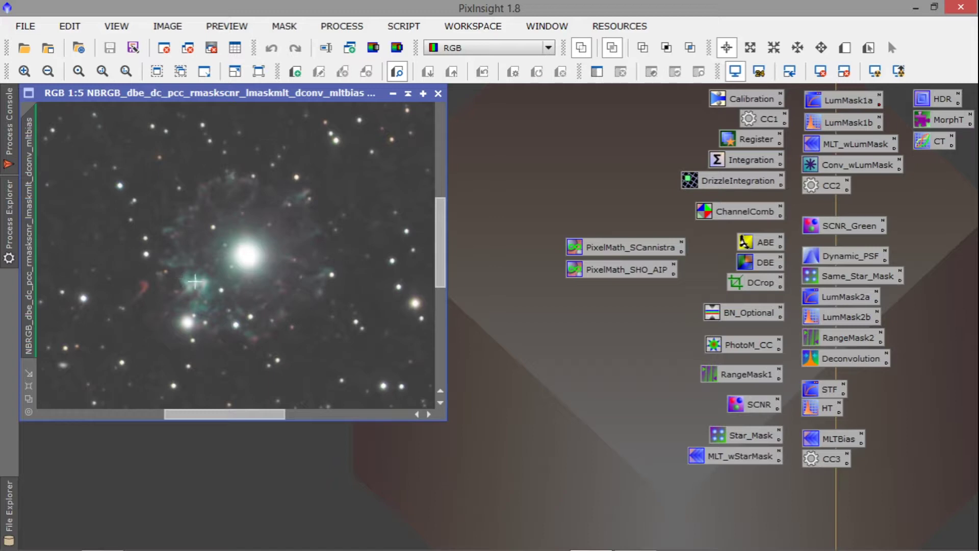
pyautogui.click(55, 74)
pyautogui.click(48, 71)
pyautogui.click(48, 71)
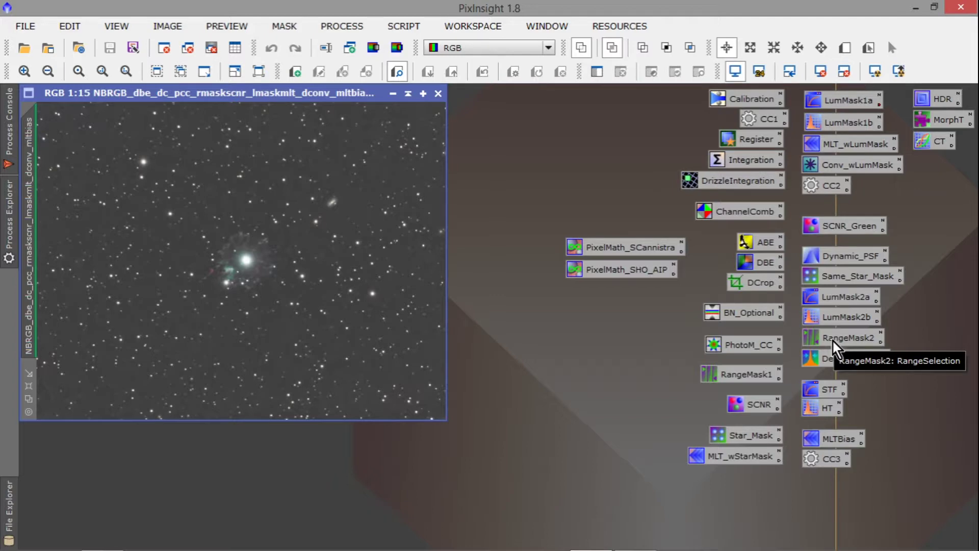
# - Dismiss the image file picker, review the layer 1 bias in the saved MLTBias settings, and close the process
pyautogui.click(24, 49)
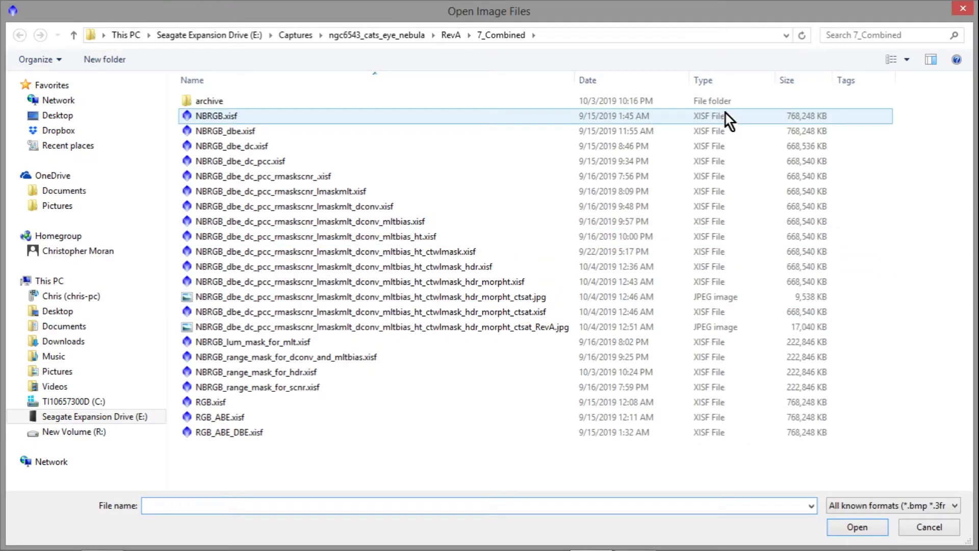
pyautogui.click(961, 10)
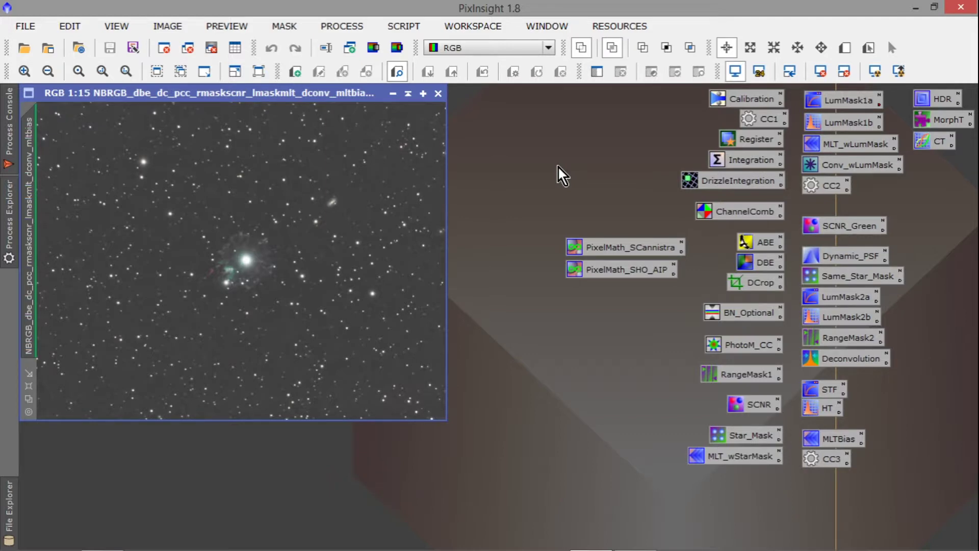
pyautogui.doubleClick(824, 439)
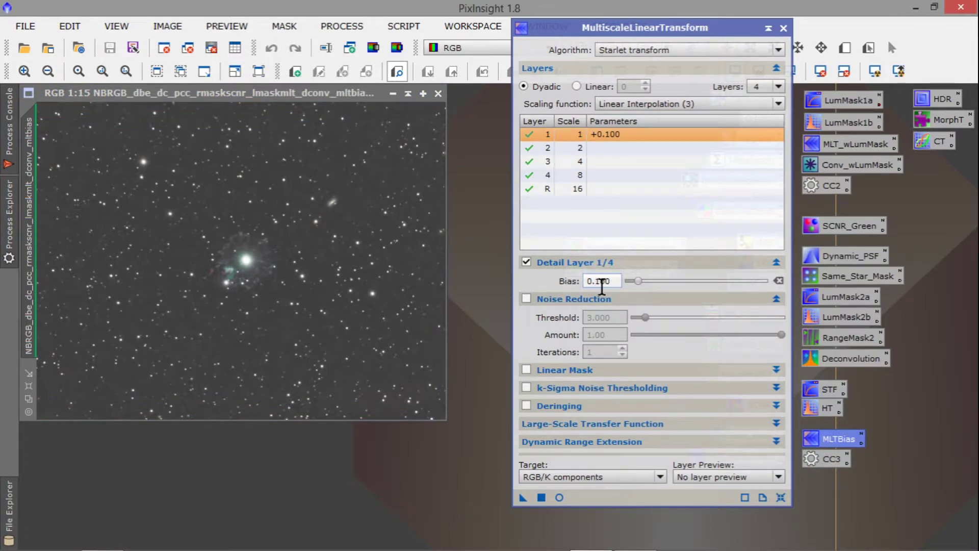
pyautogui.moveTo(610, 281)
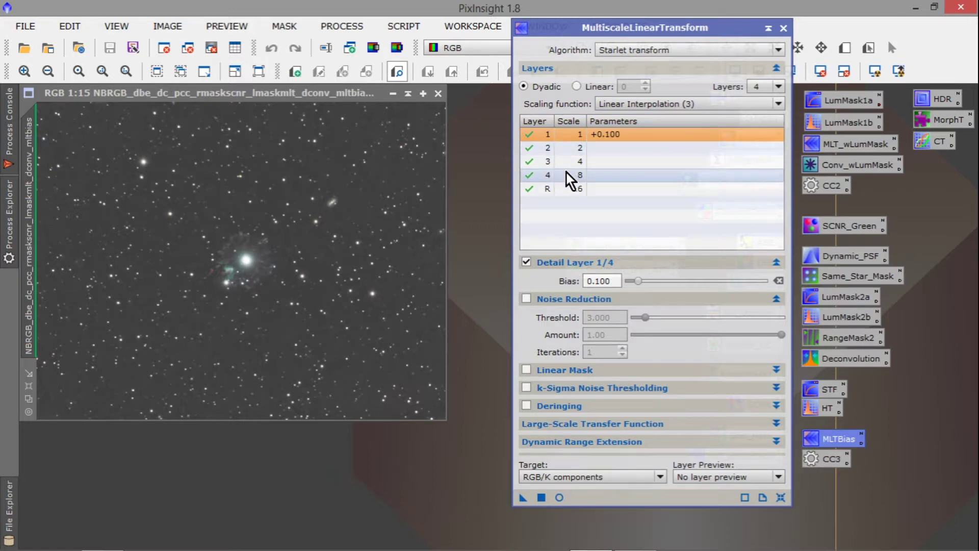
pyautogui.click(783, 28)
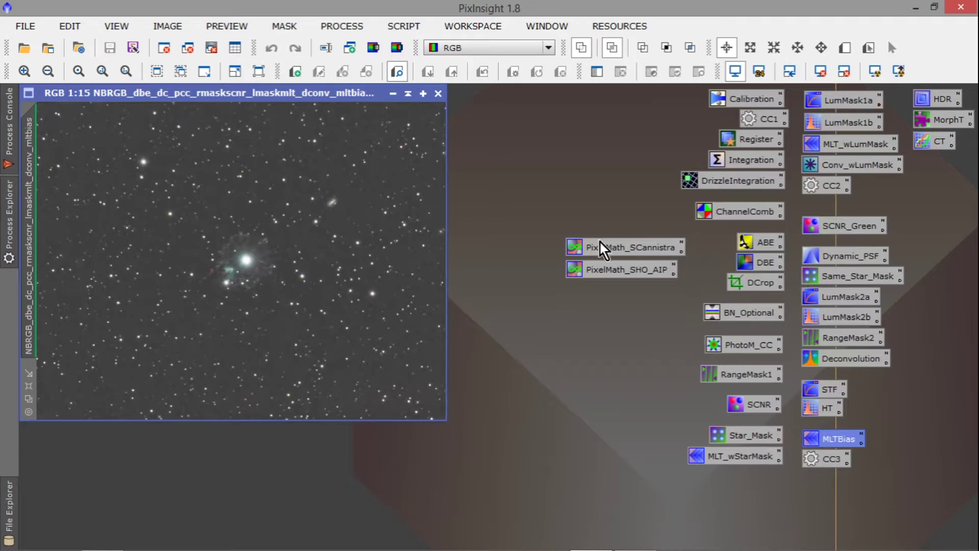
pyautogui.click(23, 48)
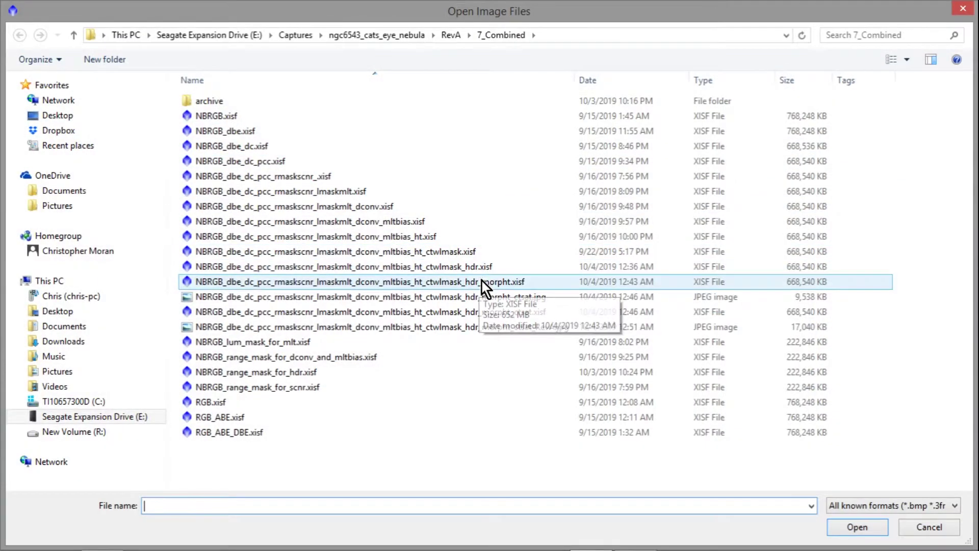
pyautogui.doubleClick(426, 239)
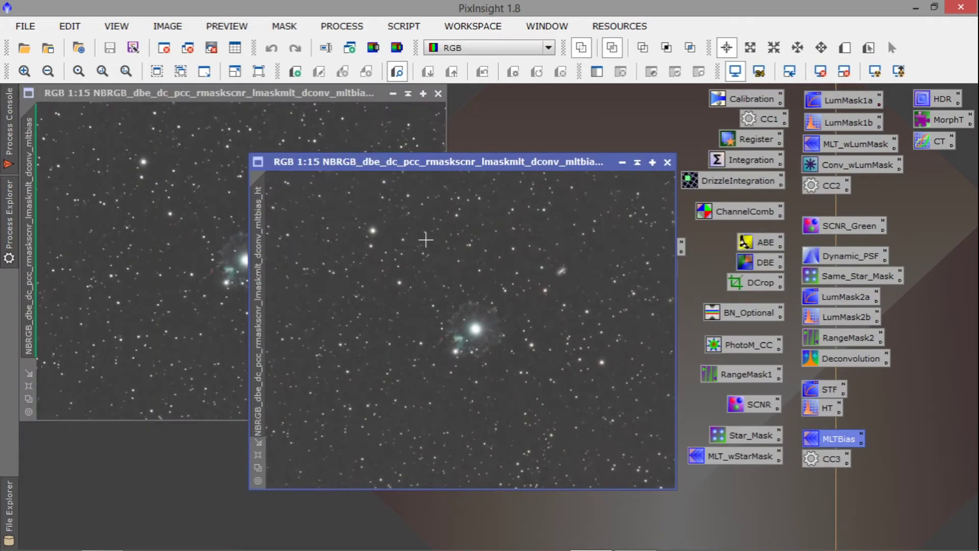
pyautogui.click(669, 162)
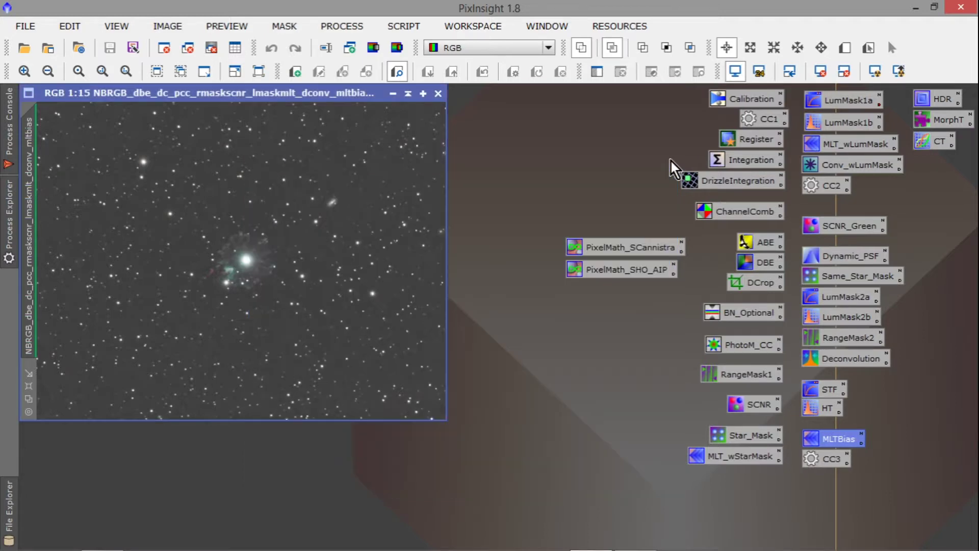
# - Open the saved STF and HT processes, make ScreenTransferFunction track the active view, and transfer its stretch to HistogramTransformation
pyautogui.doubleClick(819, 388)
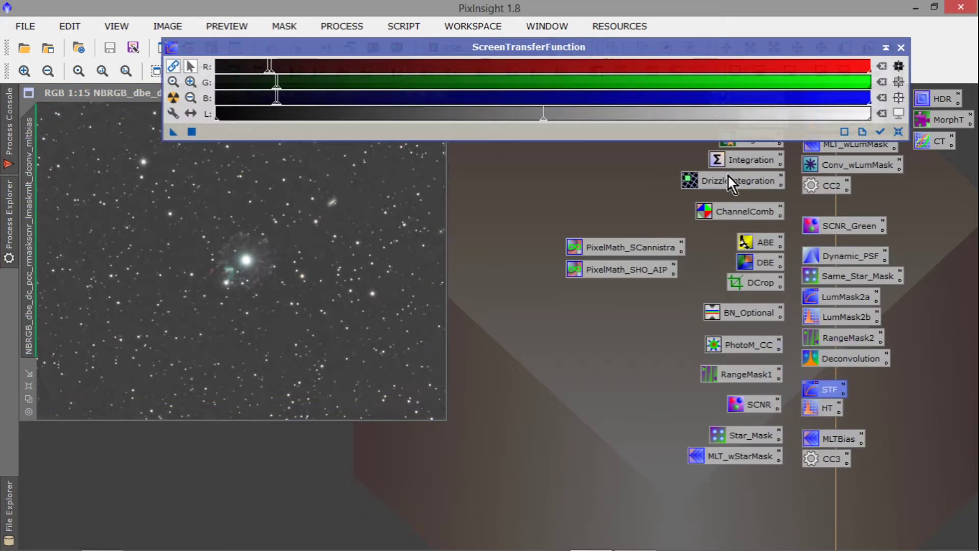
pyautogui.press('super+c')
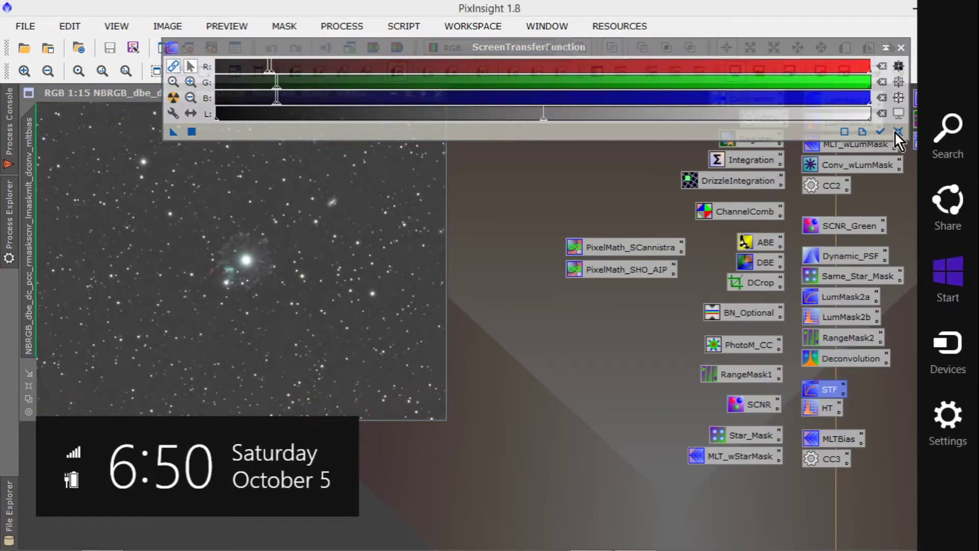
pyautogui.click(881, 131)
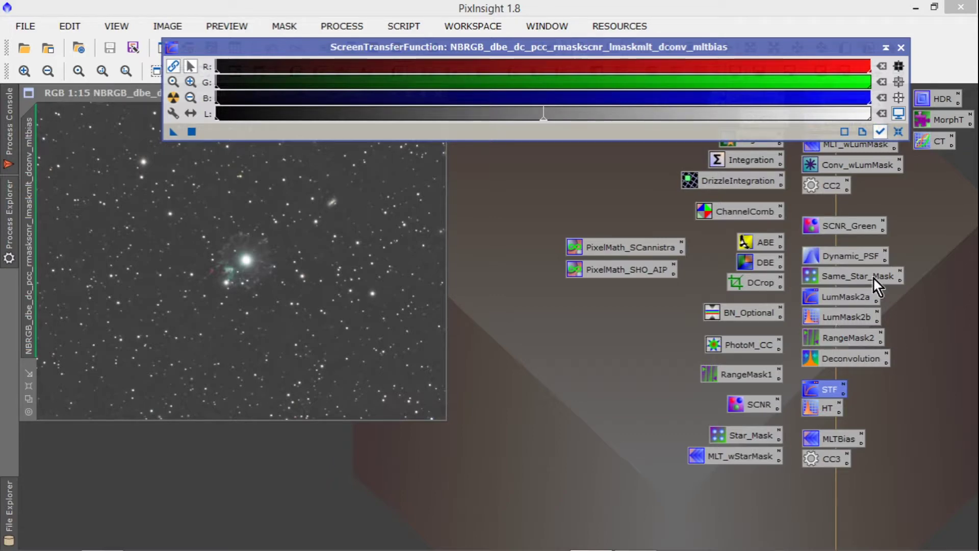
pyautogui.doubleClick(813, 405)
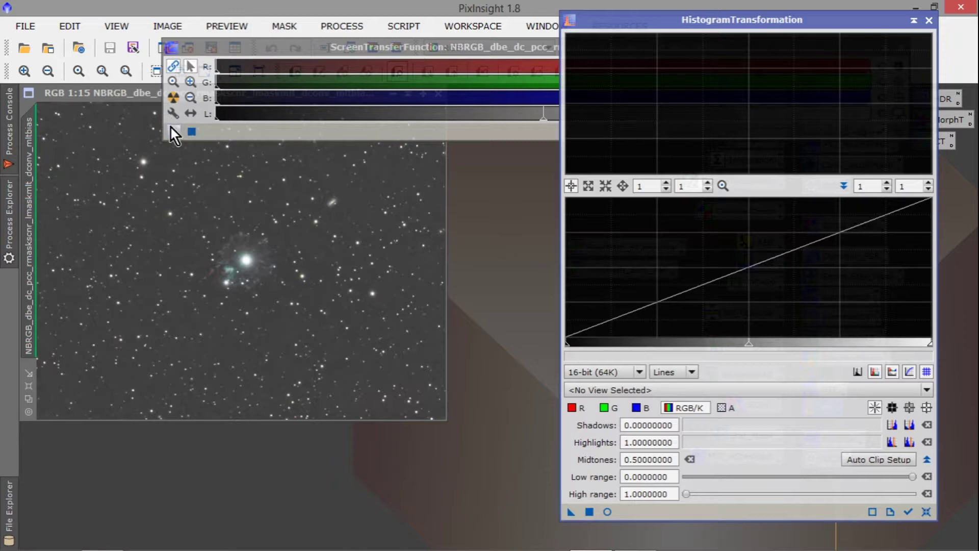
pyautogui.moveTo(173, 132); pyautogui.dragTo(657, 512)
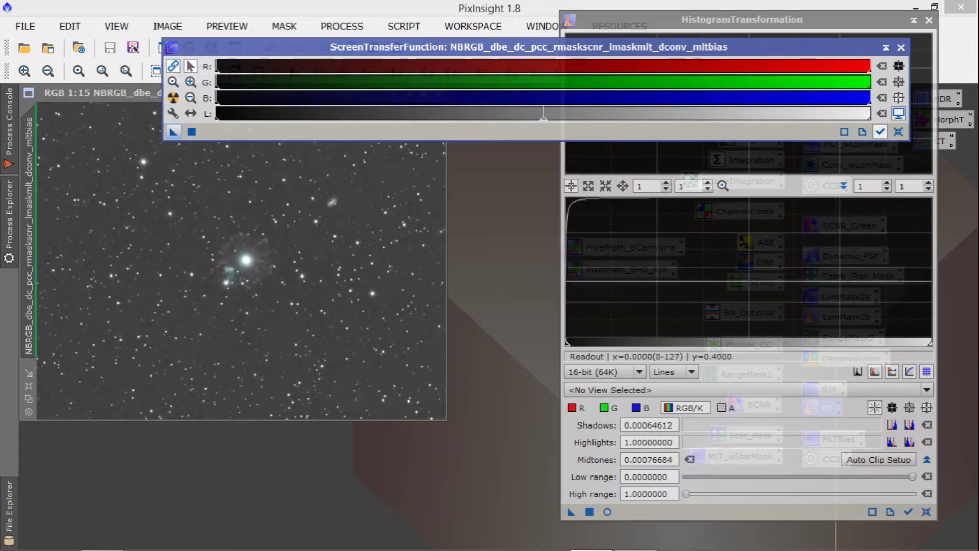
# - Reset the image's screen stretch, apply the HistogramTransformation to the mltbias image, and close both process windows
pyautogui.click(898, 131)
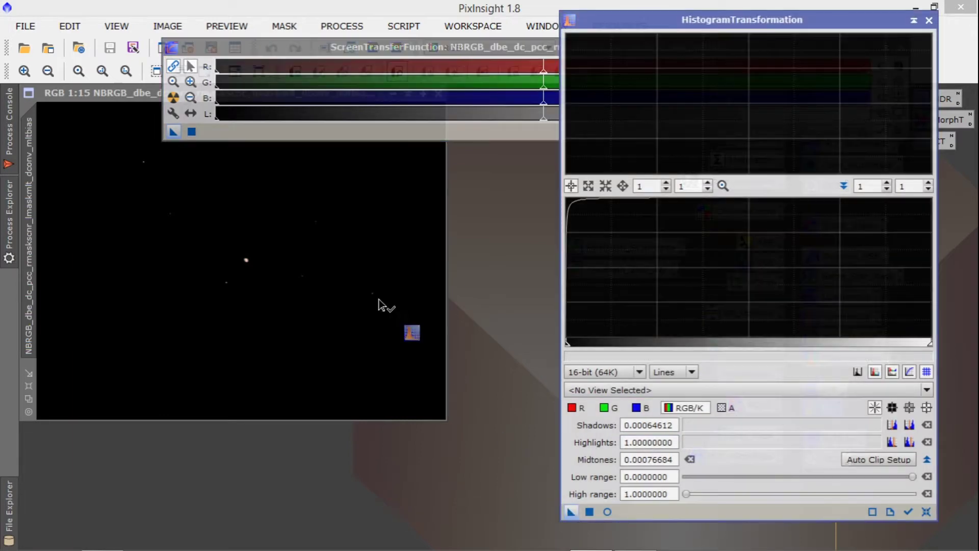
pyautogui.click(321, 270)
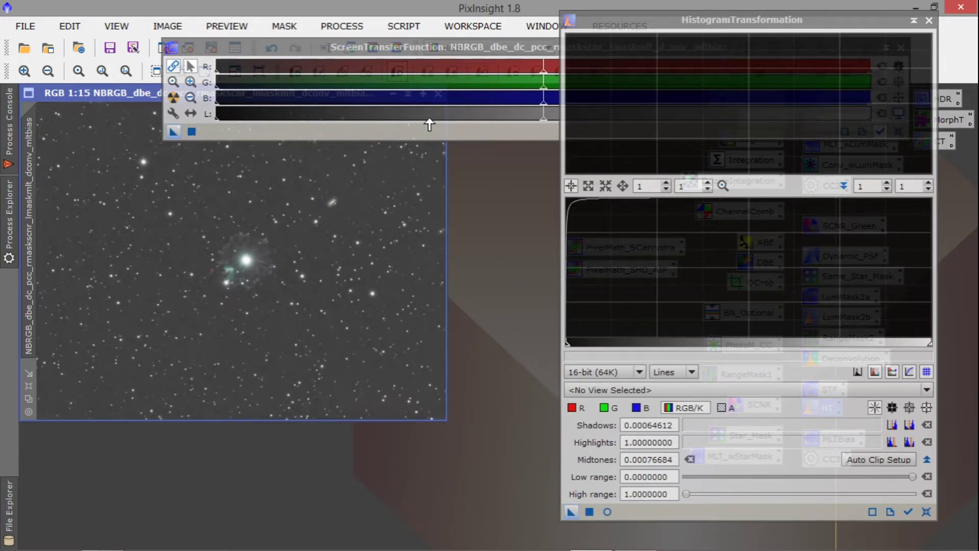
pyautogui.click(929, 20)
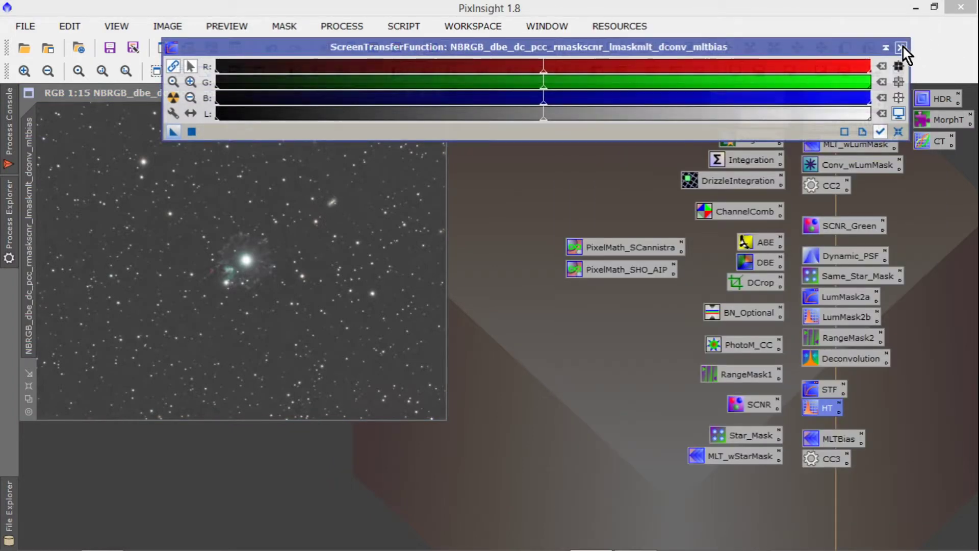
pyautogui.click(901, 47)
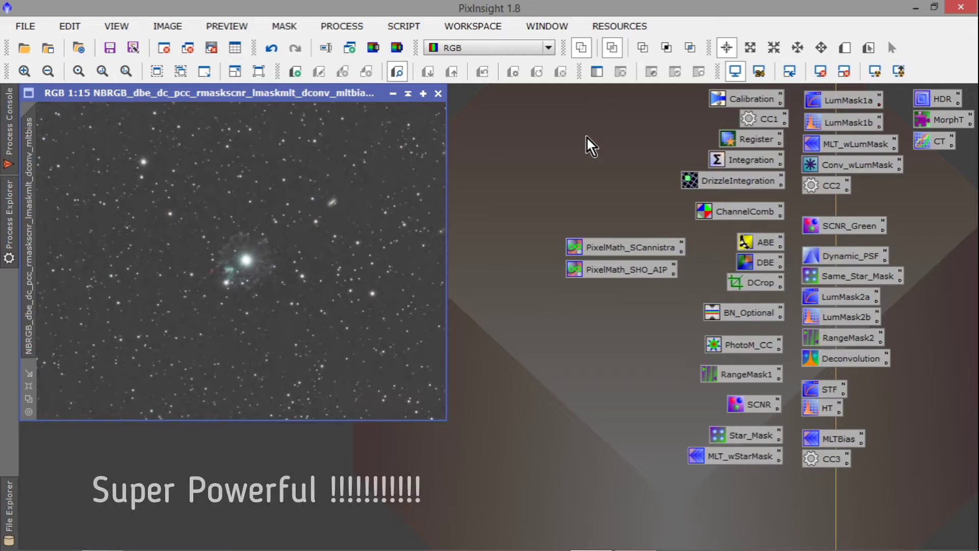
# - Close the stretched mltbias image without saving it and open NBRGB_dbe_dc_pcc_rmaskscnr_lmaskmlt_dconv_mltbias_ht_ctwlmask.xisf
pyautogui.click(439, 94)
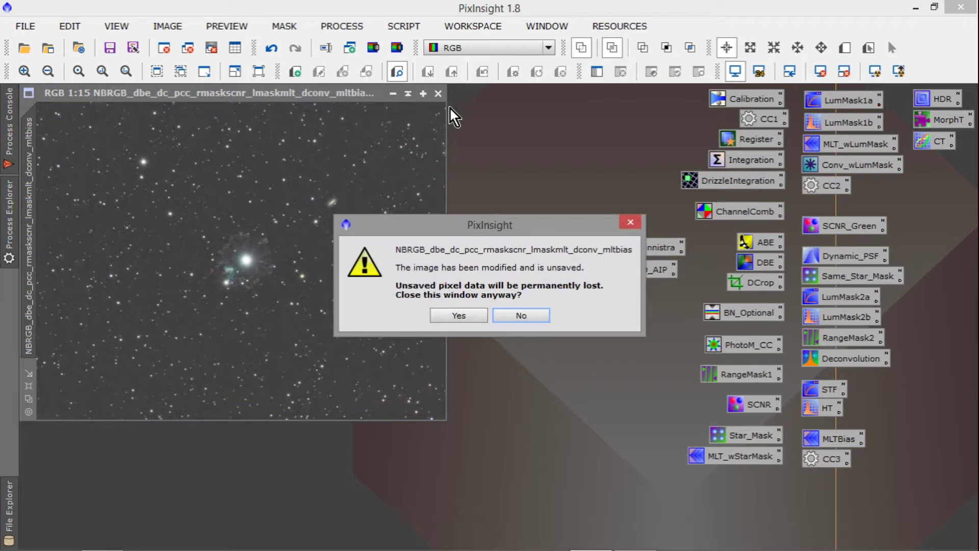
pyautogui.click(471, 314)
pyautogui.click(26, 46)
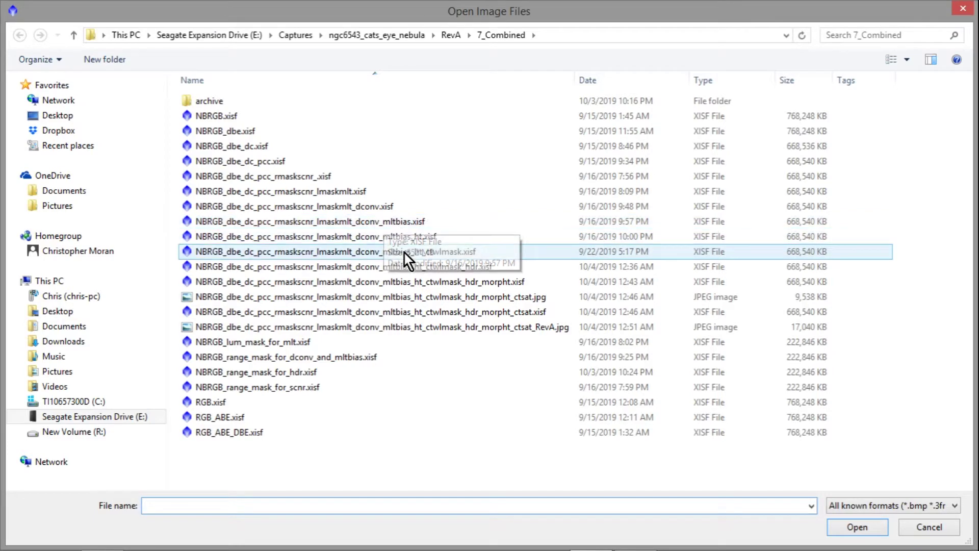
pyautogui.doubleClick(454, 255)
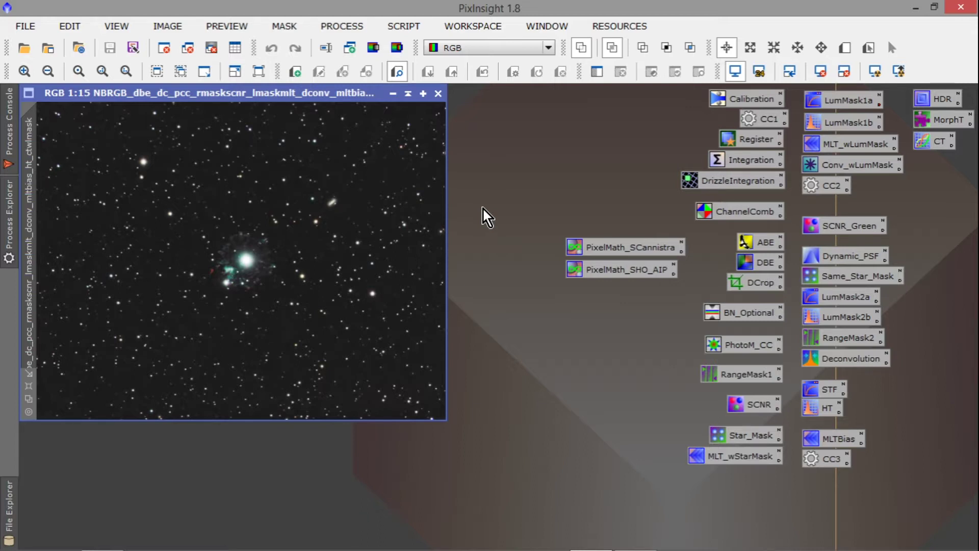
# - Open NBRGB_dbe_dc_pcc_rmaskscnr_lmaskmlt_dconv_mltbias_ht.xisf and arrange it side by side with the ctwlmask image for comparison
pyautogui.moveTo(320, 97); pyautogui.dragTo(626, 96)
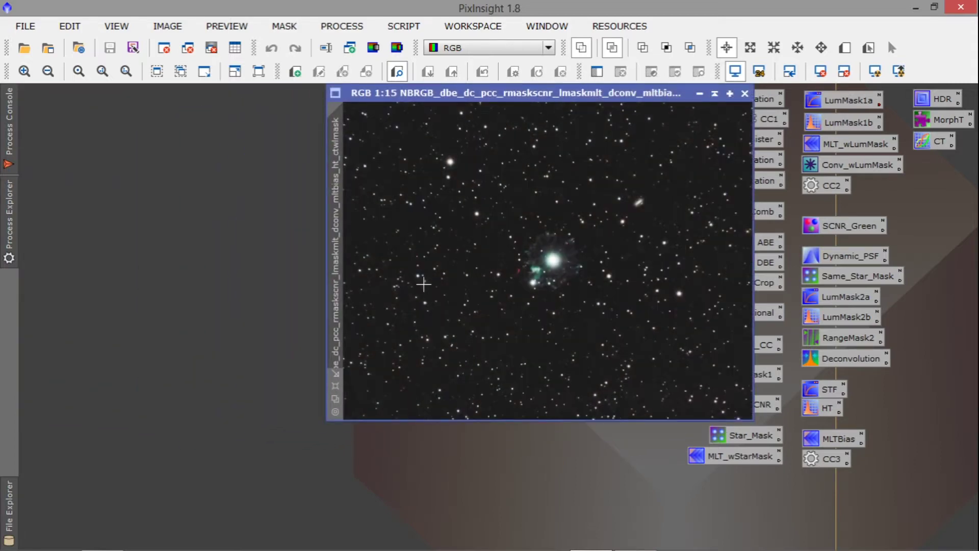
pyautogui.click(22, 46)
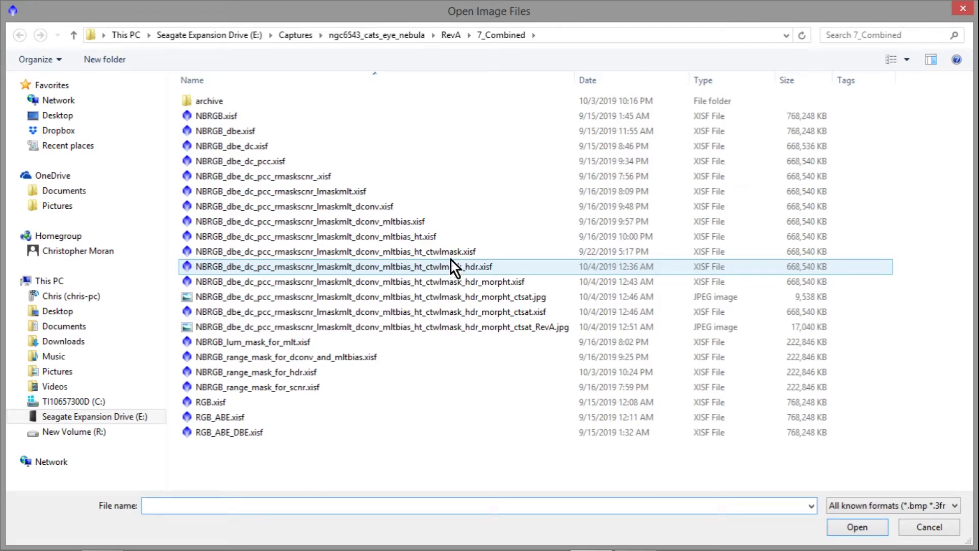
pyautogui.doubleClick(449, 244)
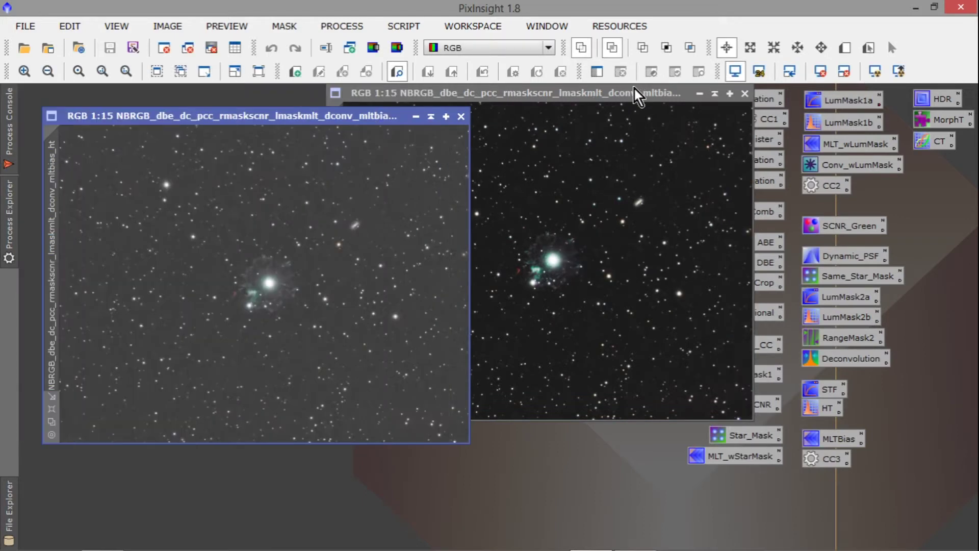
pyautogui.moveTo(256, 111); pyautogui.dragTo(233, 88)
pyautogui.click(472, 97)
pyautogui.moveTo(472, 97); pyautogui.dragTo(598, 97)
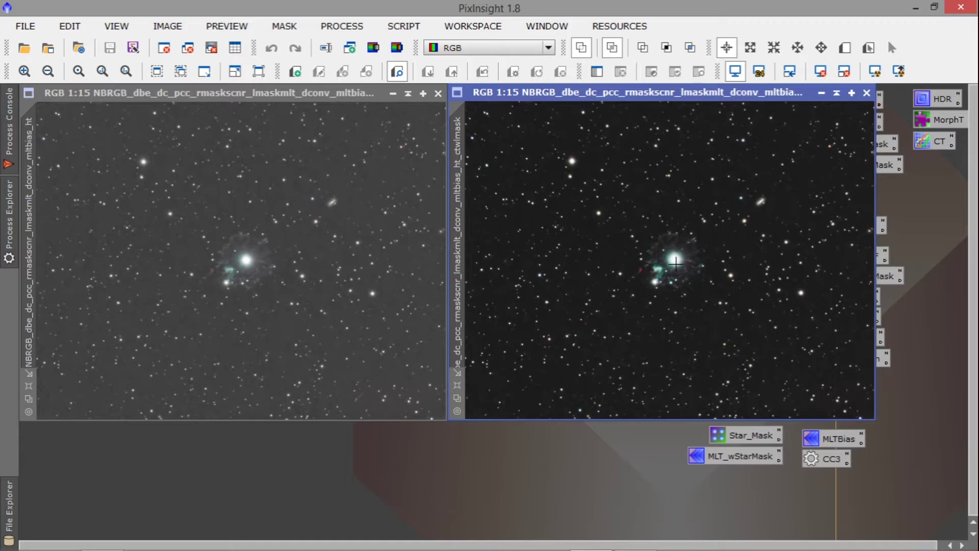
# - Close the ht image, move the ctwlmask image into its place, and briefly check the OBS recording before returning to PixInsight
pyautogui.click(438, 94)
pyautogui.moveTo(532, 96); pyautogui.dragTo(105, 97)
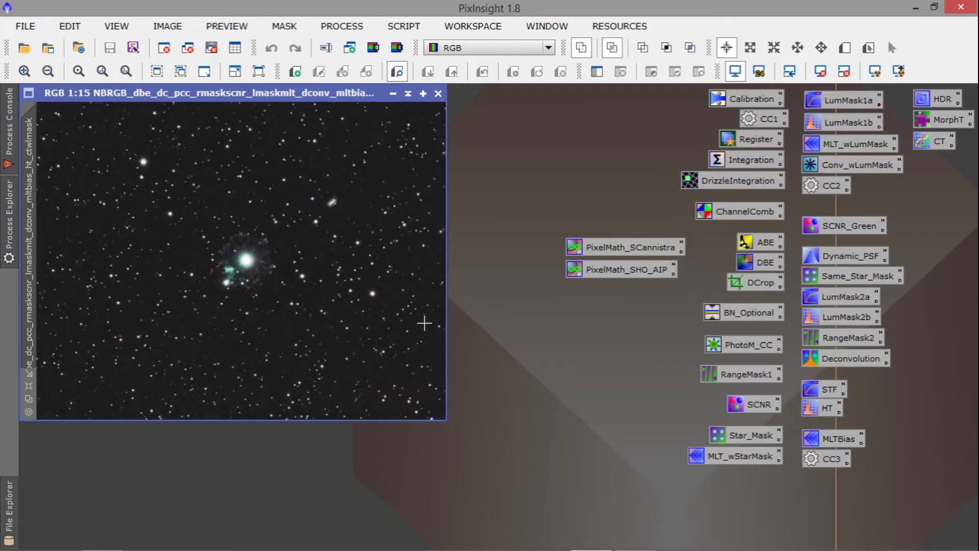
pyautogui.moveTo(644, 543)
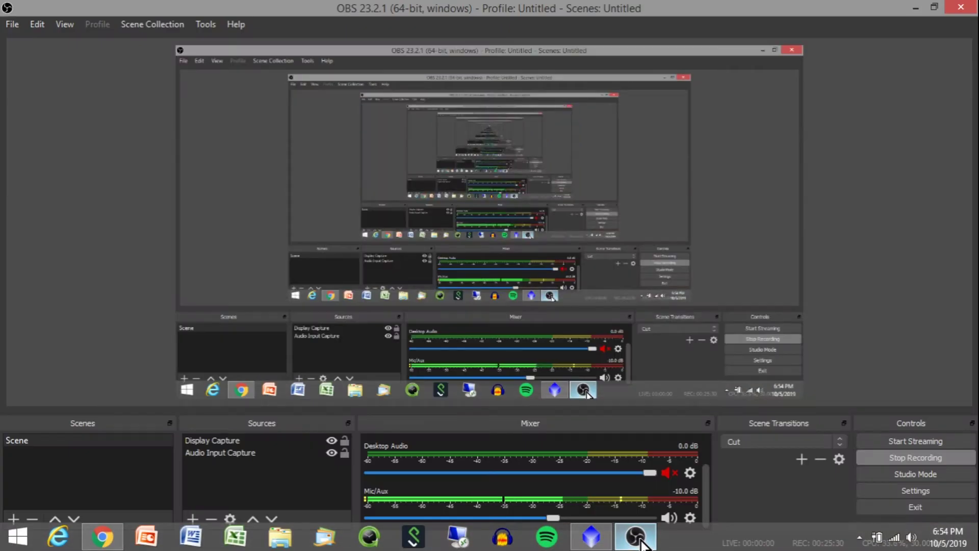
pyautogui.click(917, 4)
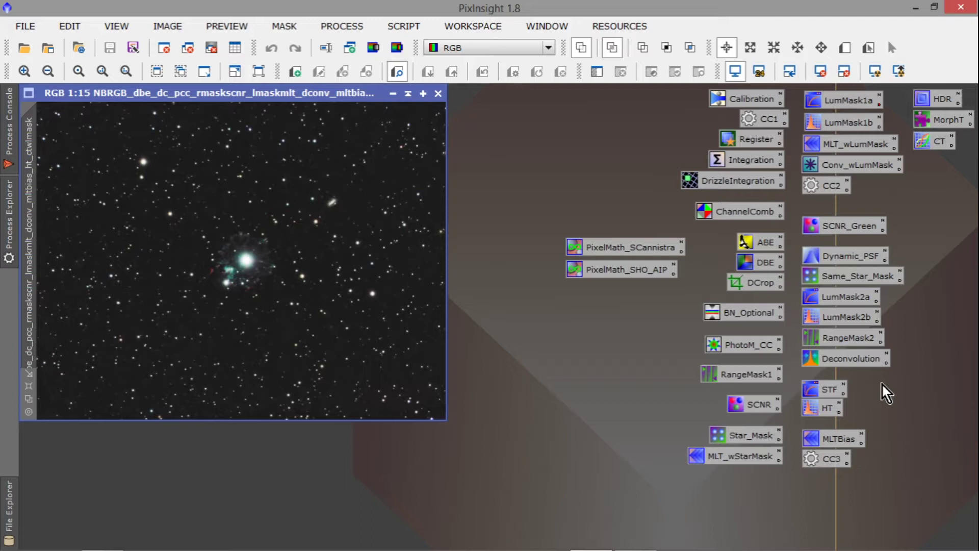
# - Open NBRGB_dbe_dc_pcc_rmaskscnr_lmaskmlt_dconv_mltbias_ht_ctwlmask_hdr.xisf and arrange it beside the ctwlmask image for comparison
pyautogui.click(22, 48)
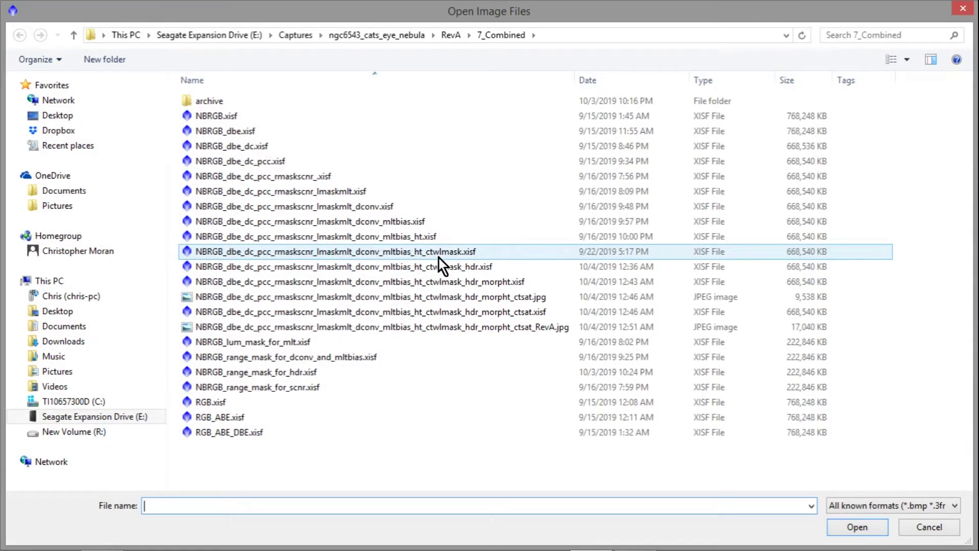
pyautogui.click(467, 271)
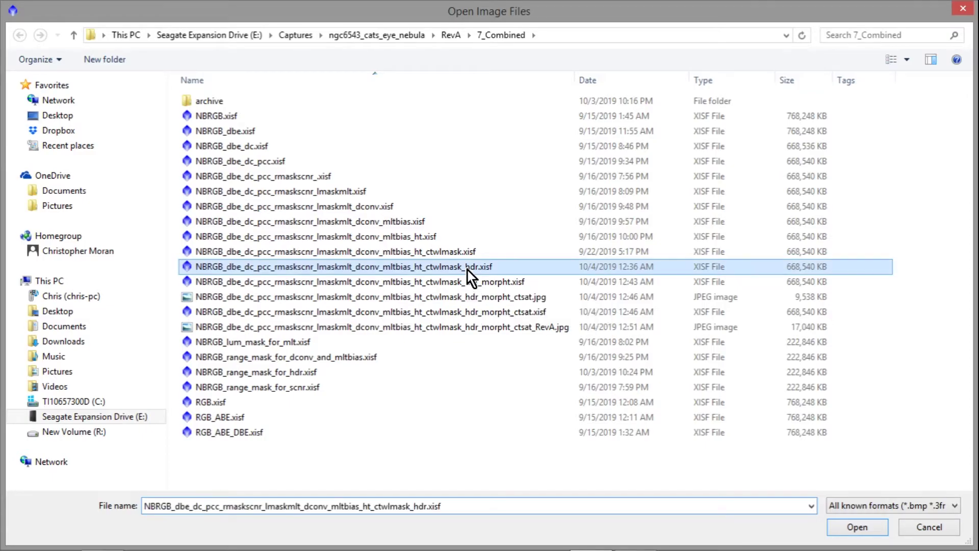
pyautogui.doubleClick(467, 270)
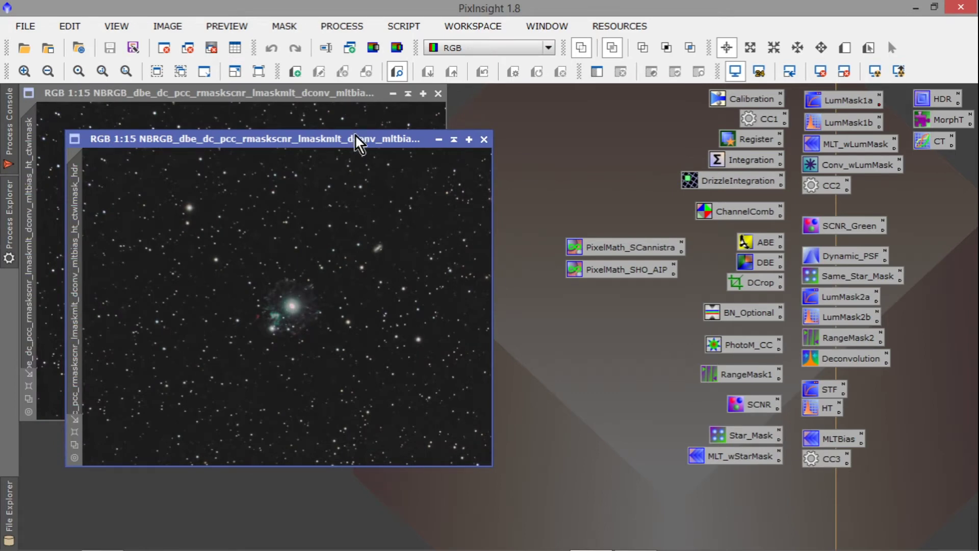
pyautogui.click(339, 96)
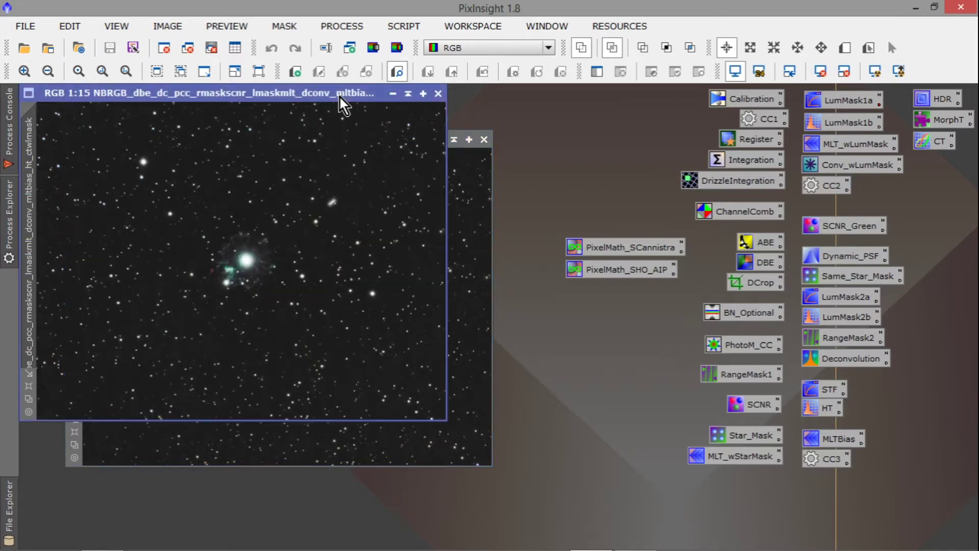
pyautogui.click(491, 207)
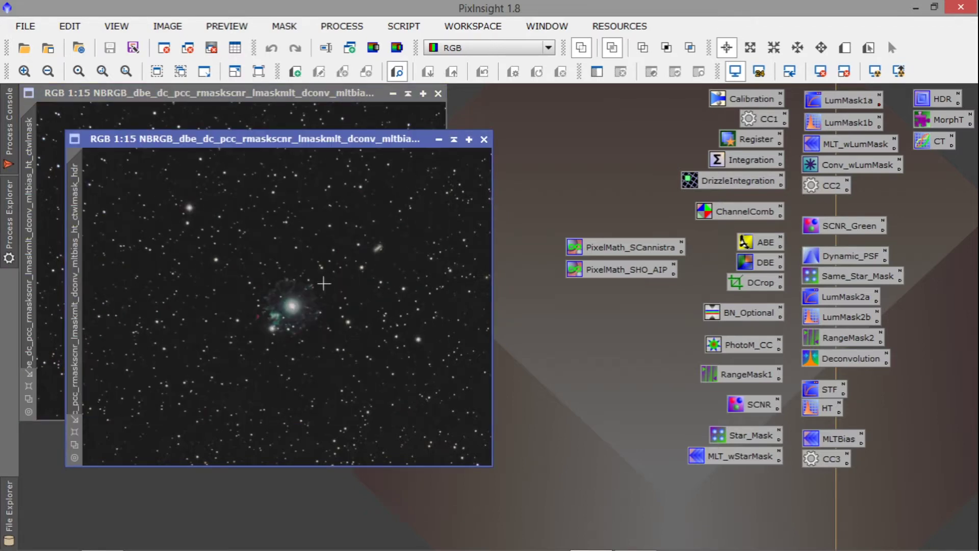
pyautogui.moveTo(323, 140); pyautogui.dragTo(706, 97)
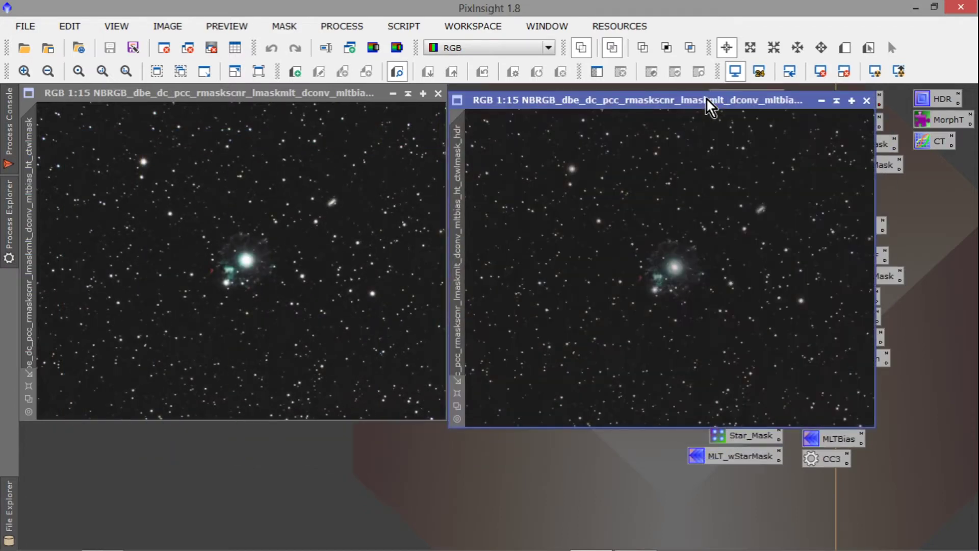
pyautogui.click(706, 96)
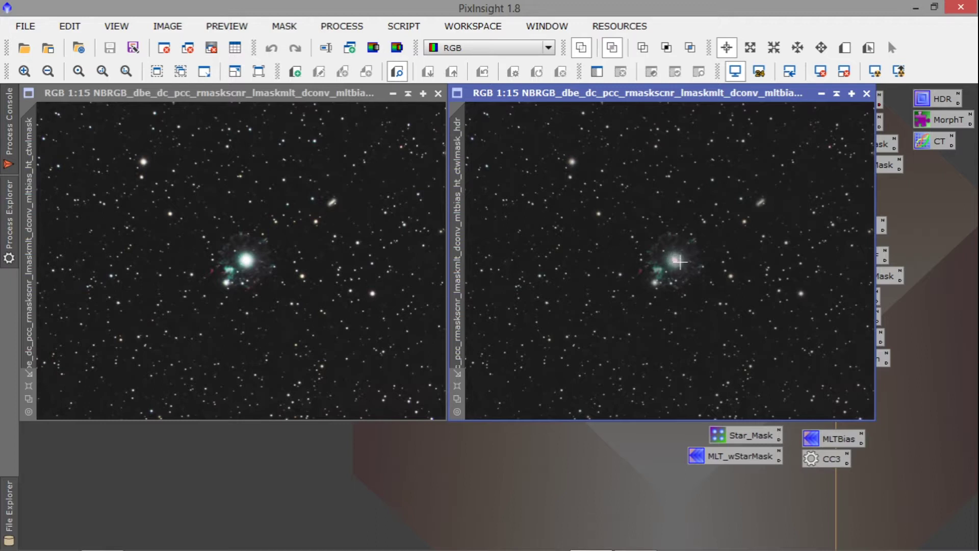
# - Close the ctwlmask image and examine the nebula's outer shell and core in the hdr image at up to 1:1
pyautogui.click(439, 93)
pyautogui.moveTo(622, 96); pyautogui.dragTo(258, 95)
pyautogui.click(30, 75)
pyautogui.click(29, 75)
pyautogui.click(29, 75)
pyautogui.click(30, 75)
pyautogui.click(30, 74)
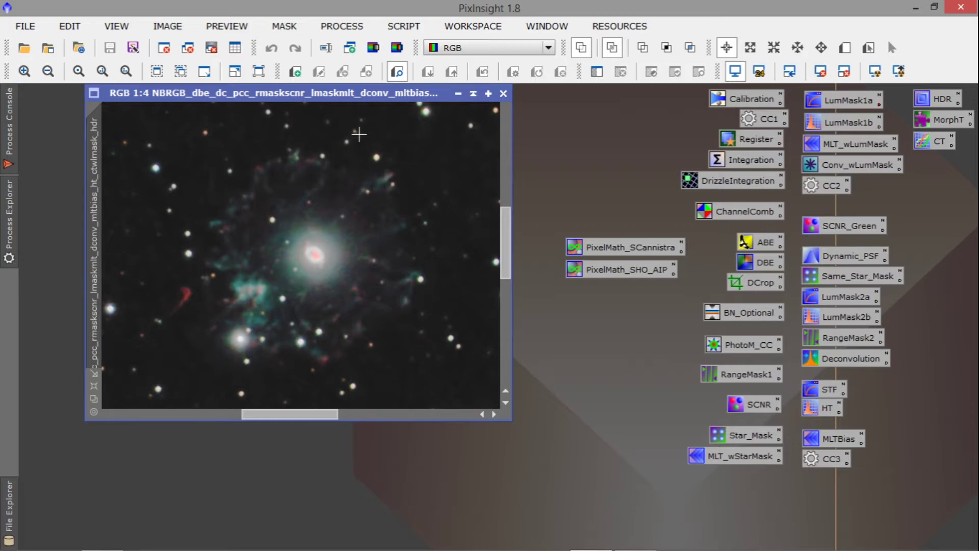
pyautogui.click(29, 77)
pyautogui.click(29, 77)
pyautogui.click(28, 77)
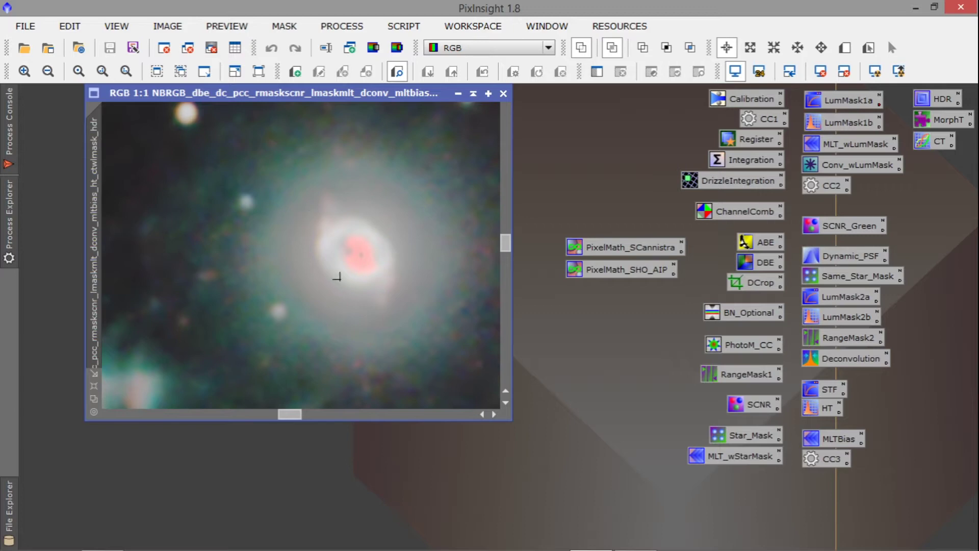
pyautogui.moveTo(292, 413); pyautogui.dragTo(297, 417)
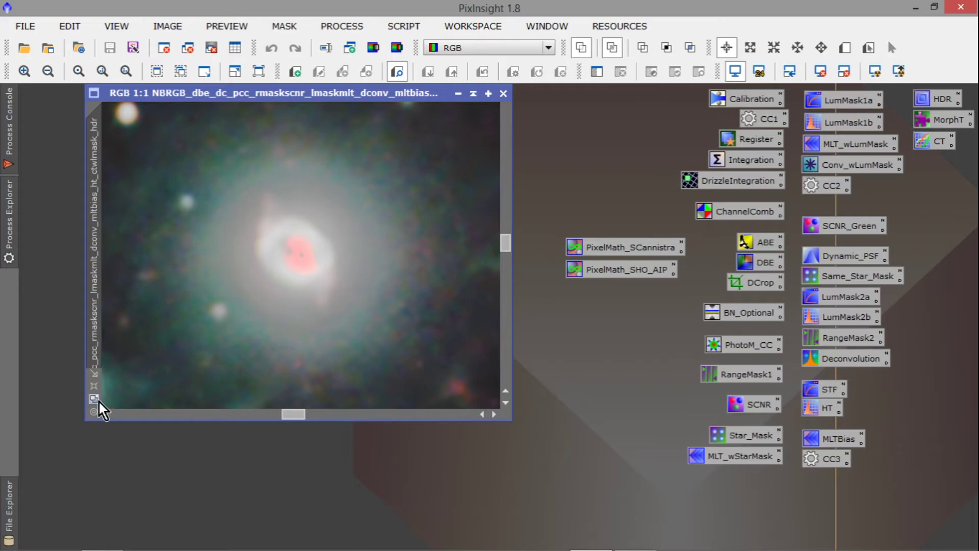
# - Return the hdr image from the core close-up to the full view at 1:15
pyautogui.click(48, 71)
pyautogui.click(48, 71)
pyautogui.click(48, 71)
pyautogui.click(48, 71)
pyautogui.click(48, 71)
pyautogui.click(47, 71)
pyautogui.click(48, 70)
pyautogui.click(48, 71)
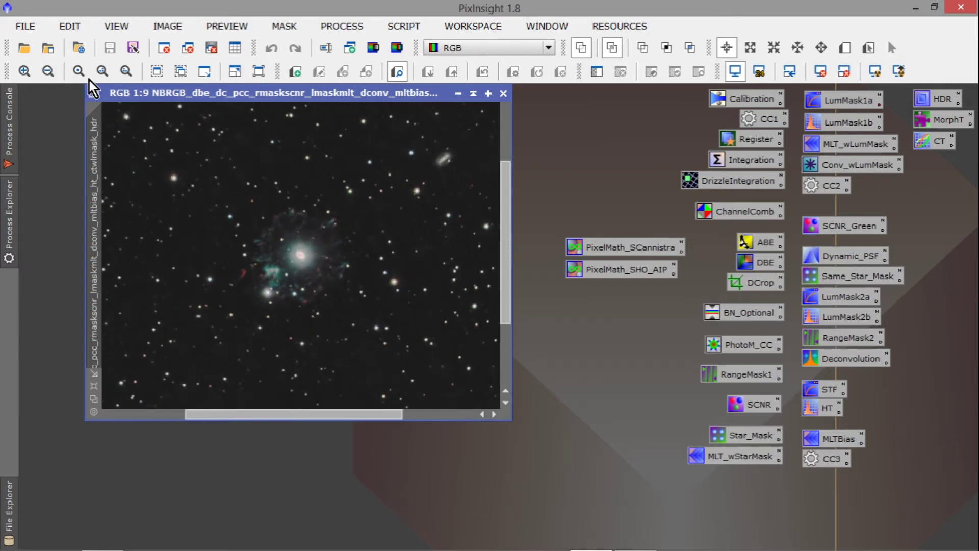
pyautogui.click(53, 73)
pyautogui.click(53, 72)
pyautogui.click(53, 72)
pyautogui.click(53, 73)
pyautogui.click(53, 73)
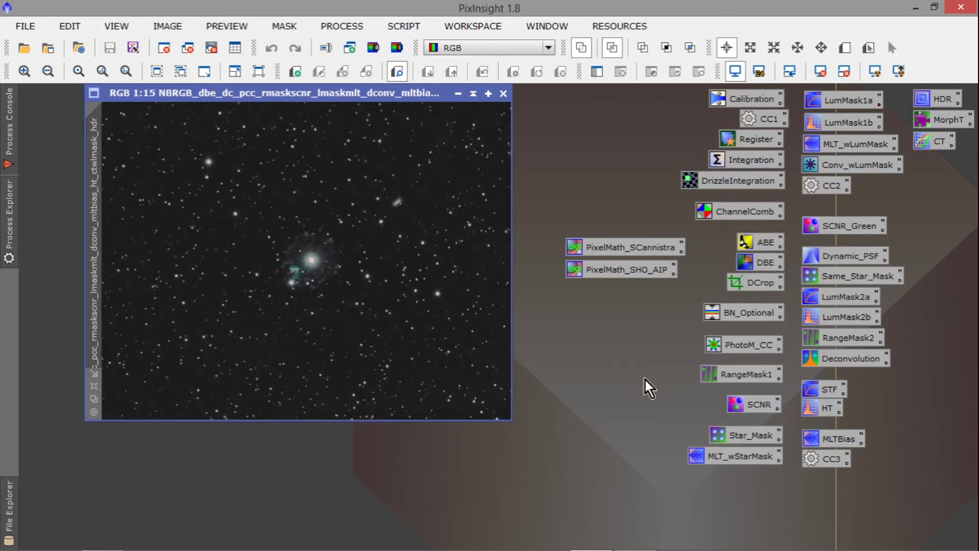
# - Move the hdr image clear of the process icons, review the saved HDRMultiscaleTransform settings, and close the process
pyautogui.moveTo(385, 99); pyautogui.dragTo(320, 99)
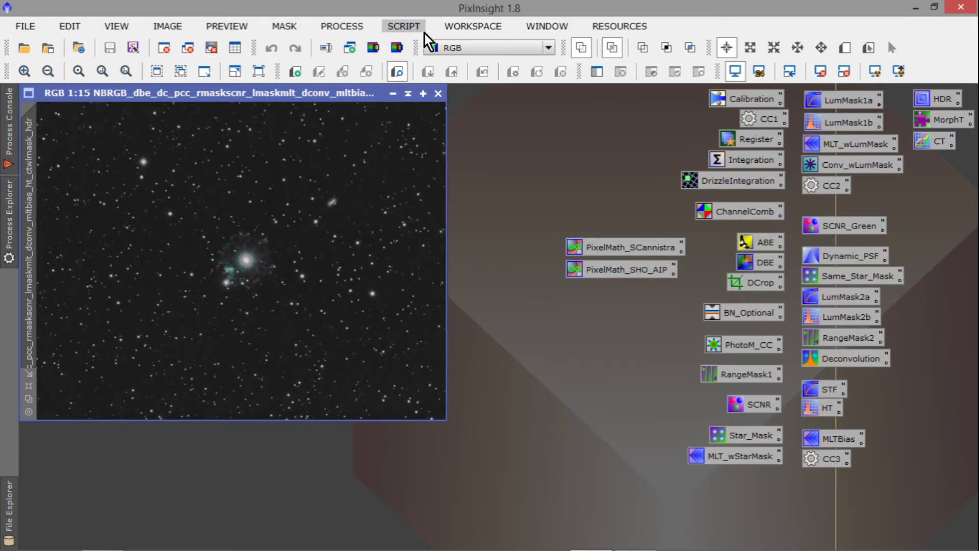
pyautogui.doubleClick(928, 101)
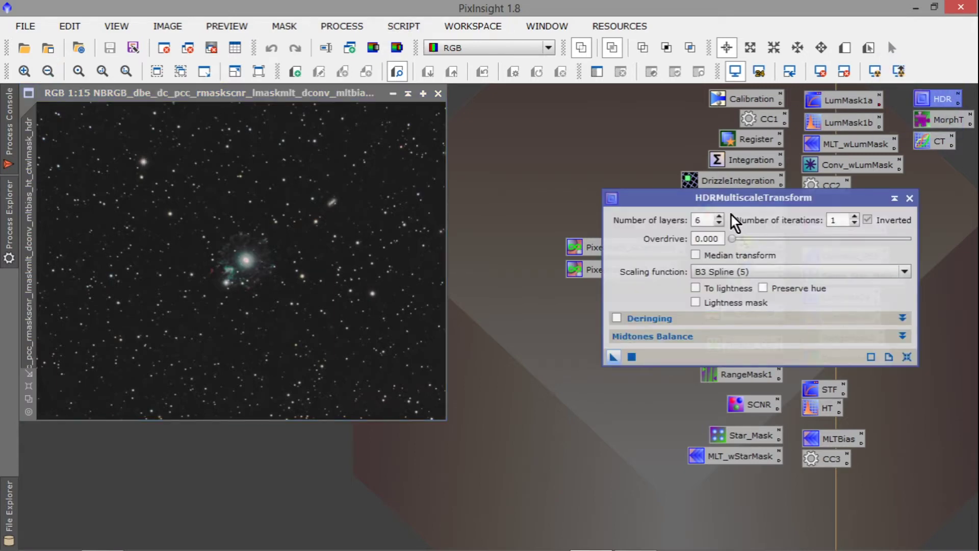
pyautogui.click(909, 198)
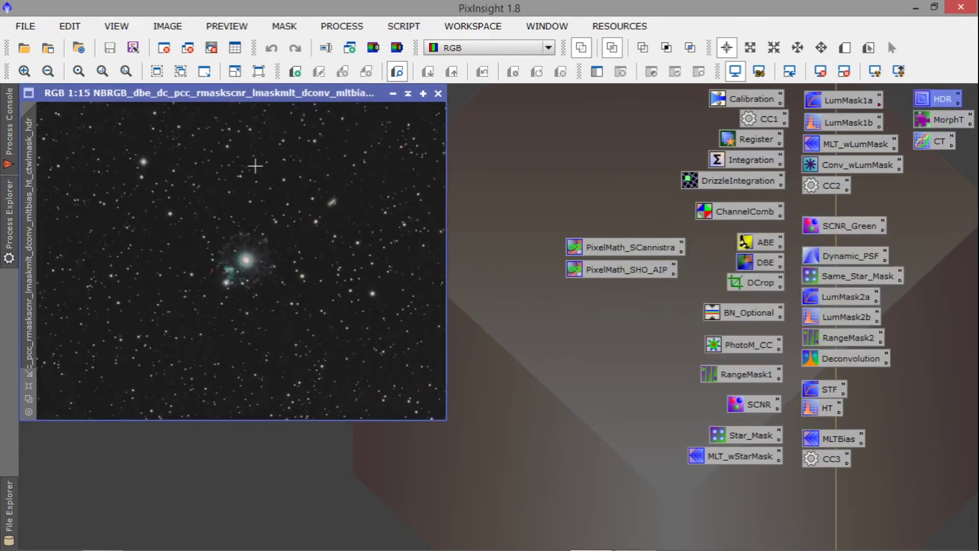
# - Open NBRGB_dbe_dc_pcc_rmaskscnr_lmaskmlt_dconv_mltbias_ht_ctwlmask_hdr_morpht.xisf and compare it side by side with the hdr image
pyautogui.click(24, 51)
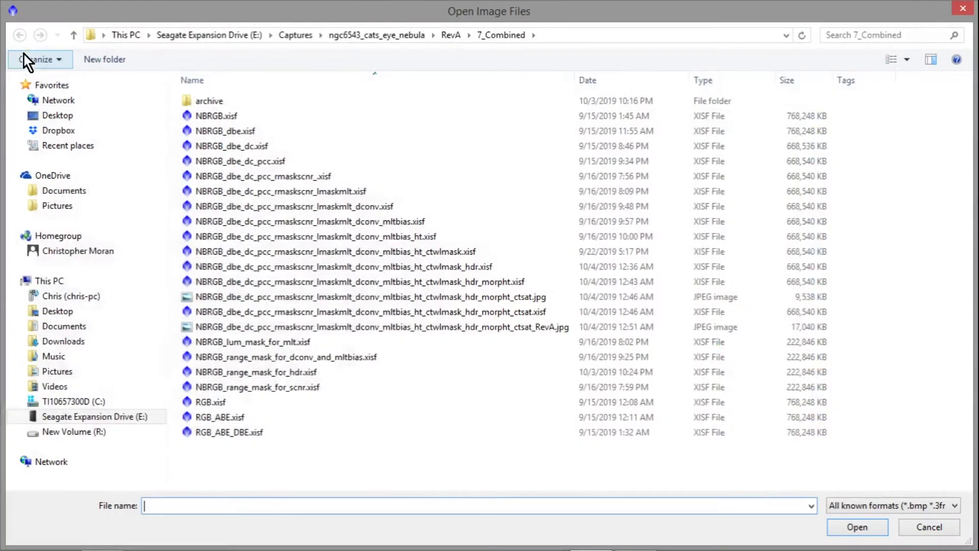
pyautogui.doubleClick(499, 282)
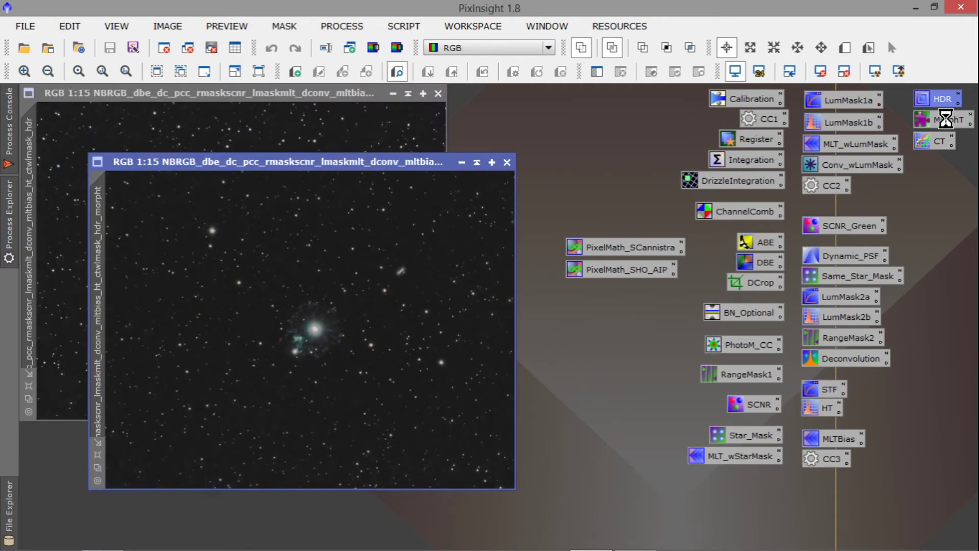
pyautogui.click(326, 90)
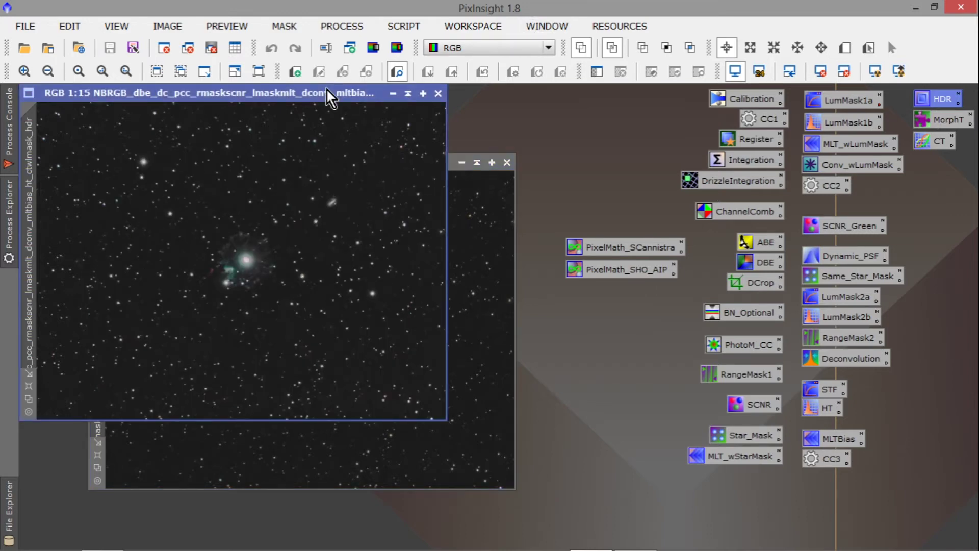
pyautogui.click(516, 255)
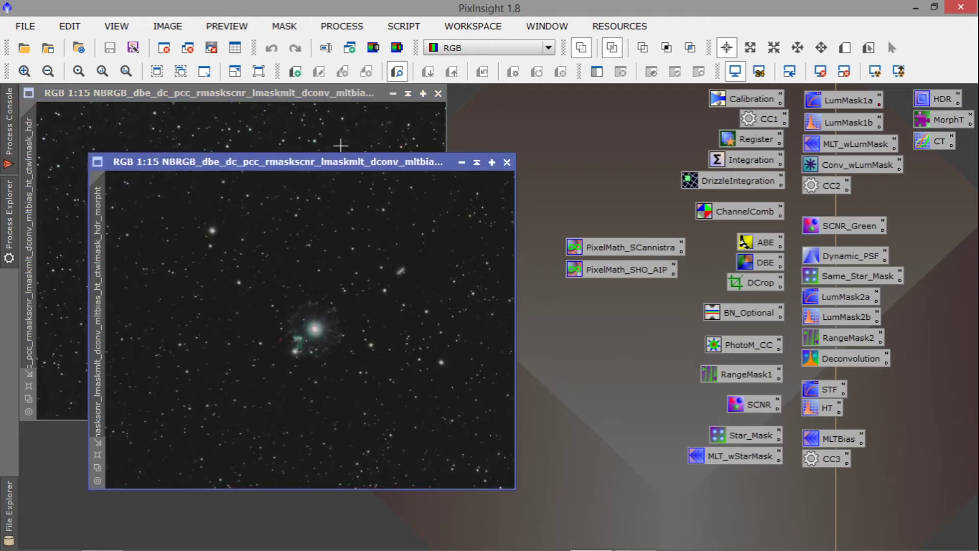
pyautogui.moveTo(314, 164); pyautogui.dragTo(672, 97)
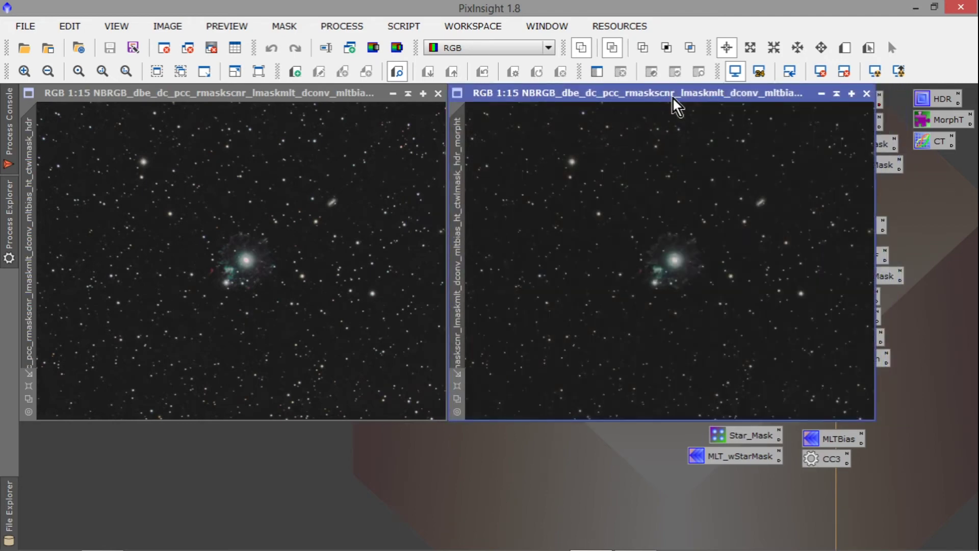
# - Replace the hdr image with the morpht image in the workspace and review the saved MorphologicalTransformation settings
pyautogui.click(438, 93)
pyautogui.moveTo(555, 96); pyautogui.dragTo(131, 99)
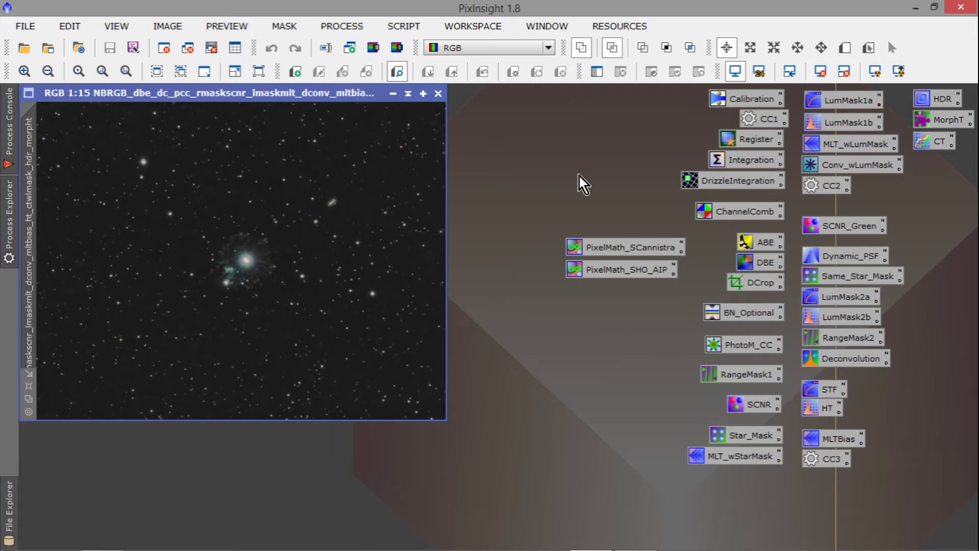
pyautogui.doubleClick(938, 120)
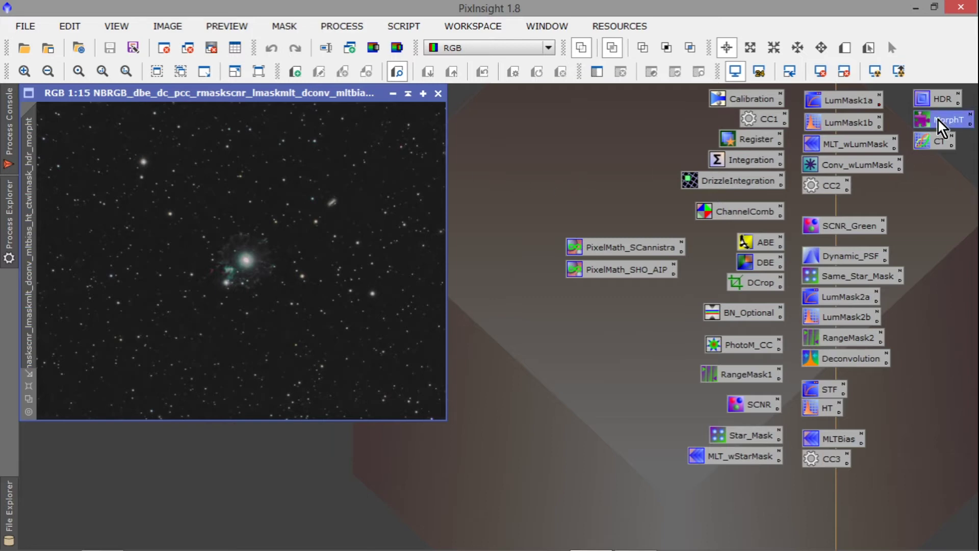
pyautogui.moveTo(763, 150); pyautogui.dragTo(660, 134)
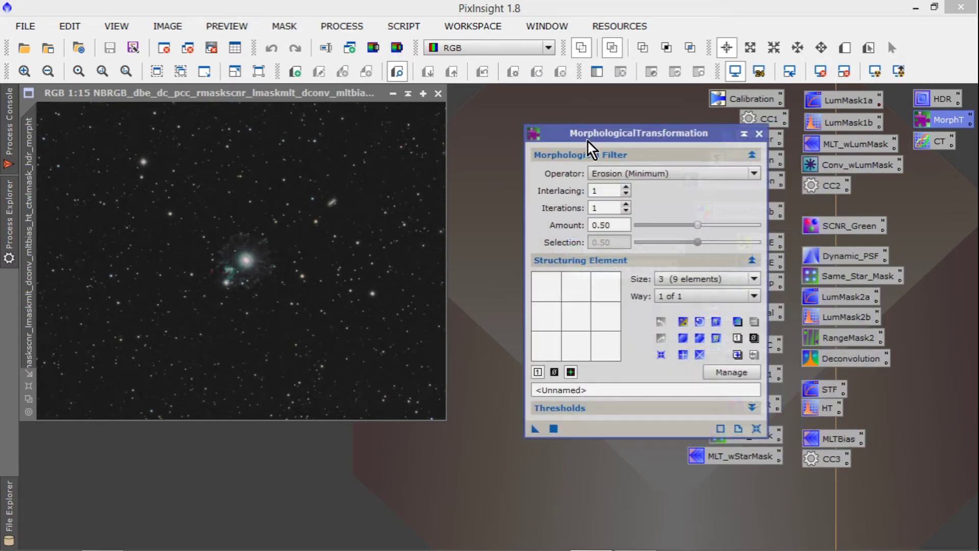
pyautogui.click(759, 134)
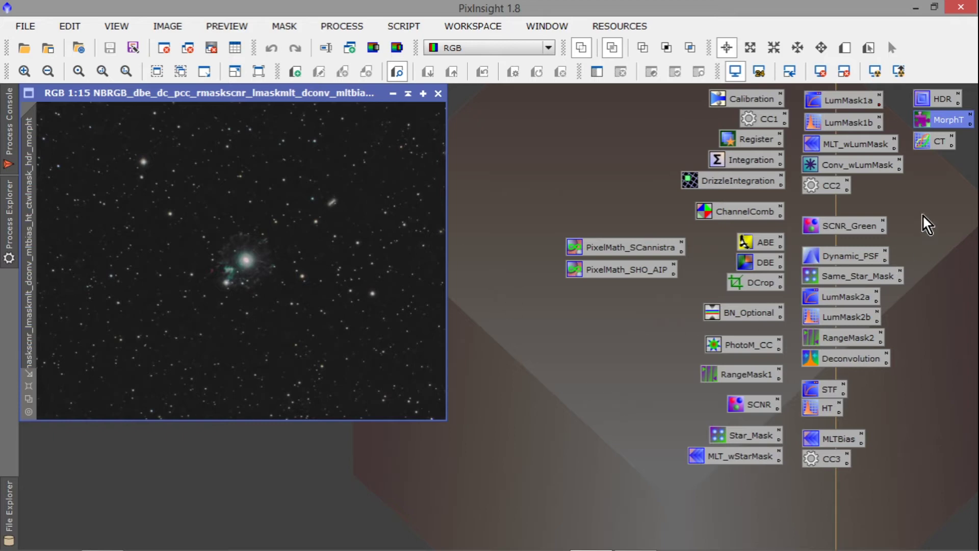
# - Open NBRGB_dbe_dc_pcc_rmaskscnr_lmaskmlt_dconv_mltbias_ht_ctwlmask_hdr_morpht_ctsat.xisf and place it beside the morpht image for comparison
pyautogui.click(24, 48)
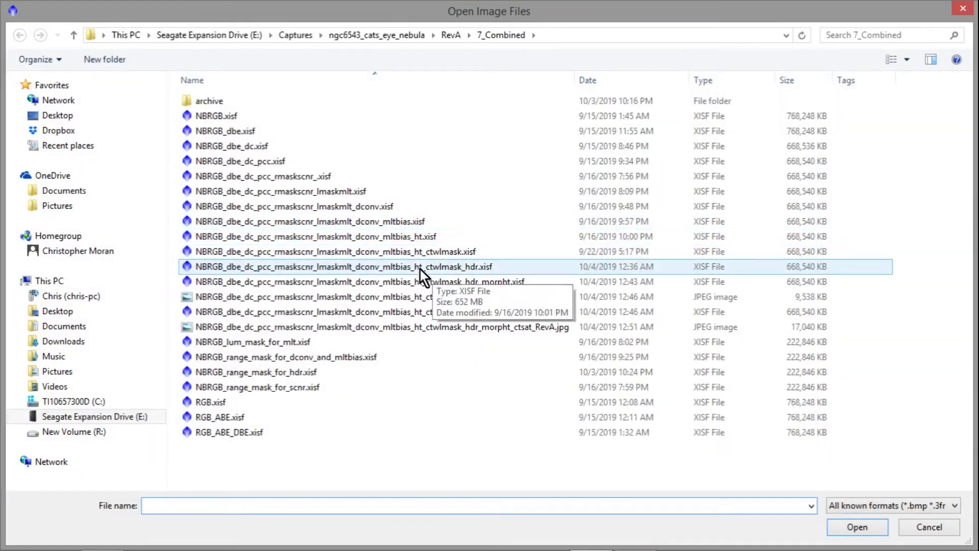
pyautogui.doubleClick(408, 312)
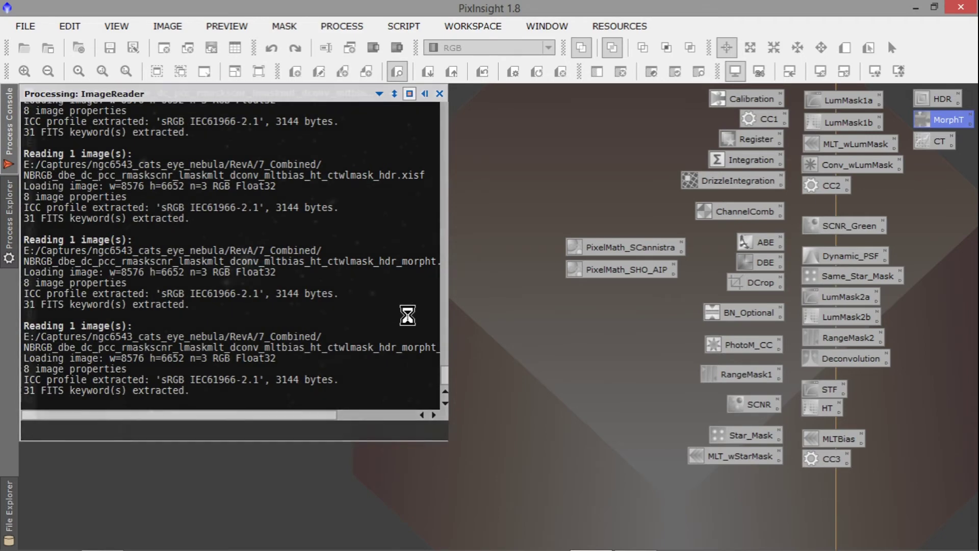
pyautogui.moveTo(409, 186); pyautogui.dragTo(746, 94)
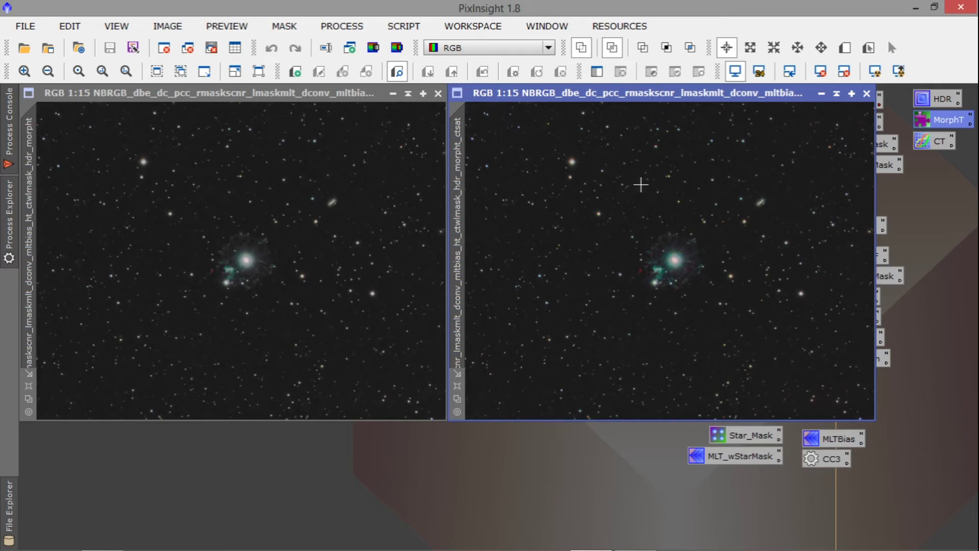
# - Close the morpht image and move the ctsat image into its place, clear of the process icons
pyautogui.click(437, 93)
pyautogui.moveTo(575, 103); pyautogui.dragTo(142, 100)
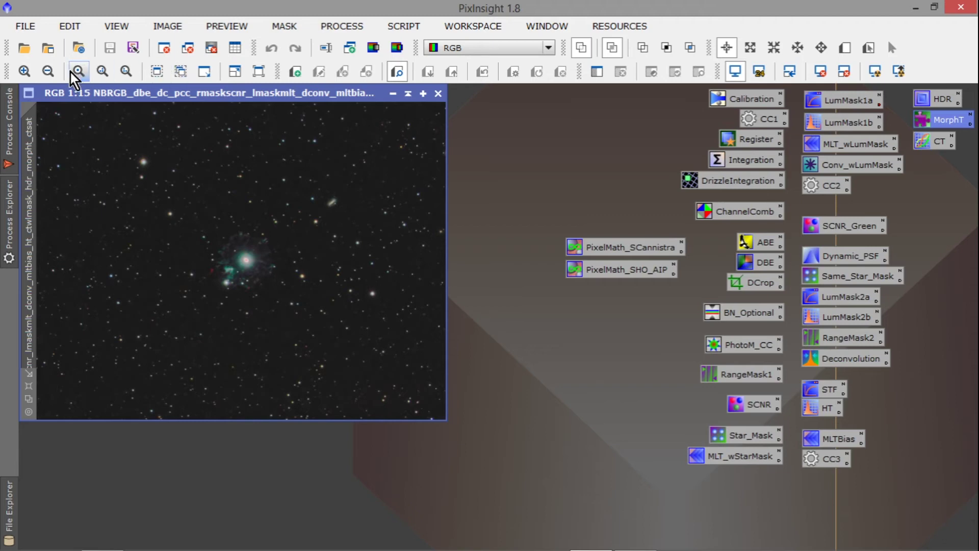
pyautogui.click(26, 46)
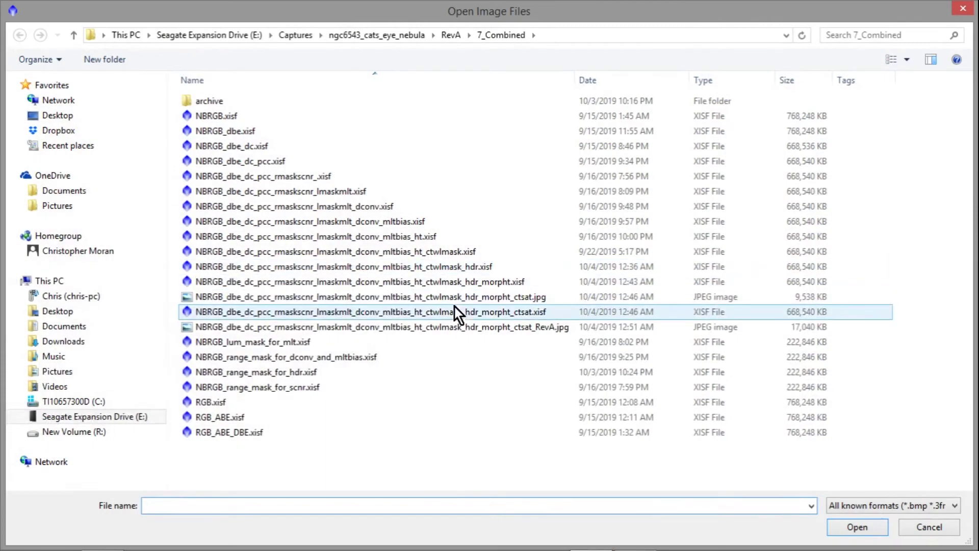
pyautogui.click(961, 9)
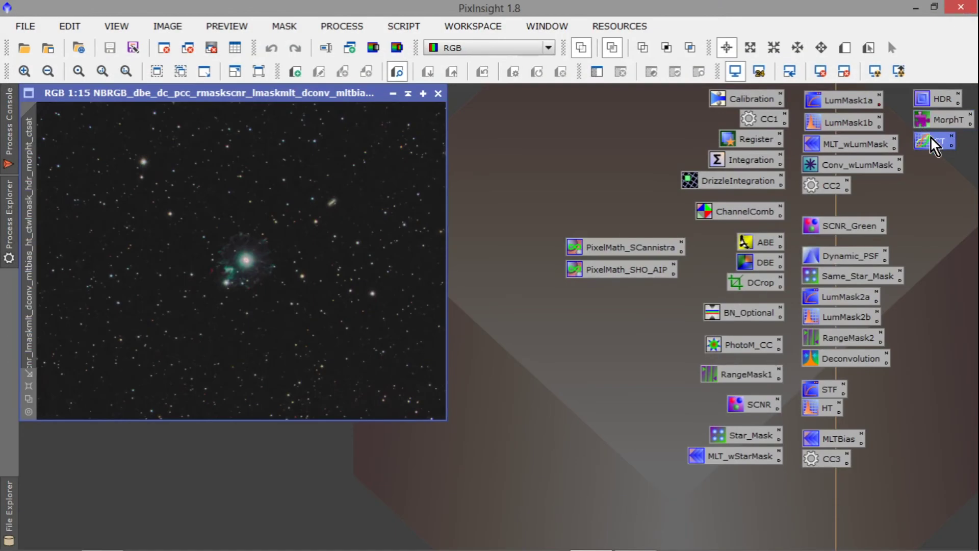
# - Open the saved CurvesTransformation, raise the saturation curve with a point at input 0.39759 and output 0.60724, and close the process without applying it
pyautogui.doubleClick(931, 139)
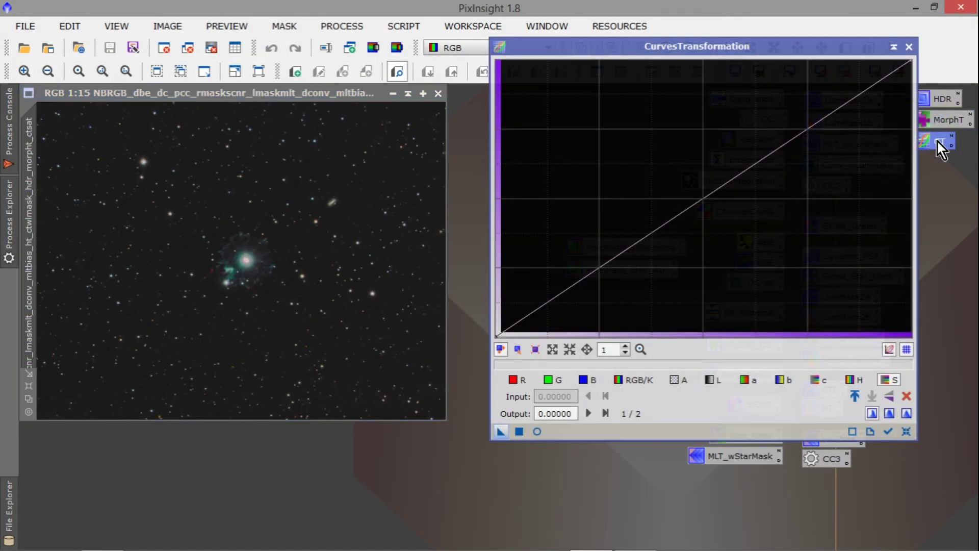
pyautogui.click(886, 380)
pyautogui.click(706, 197)
pyautogui.moveTo(705, 197); pyautogui.dragTo(661, 168)
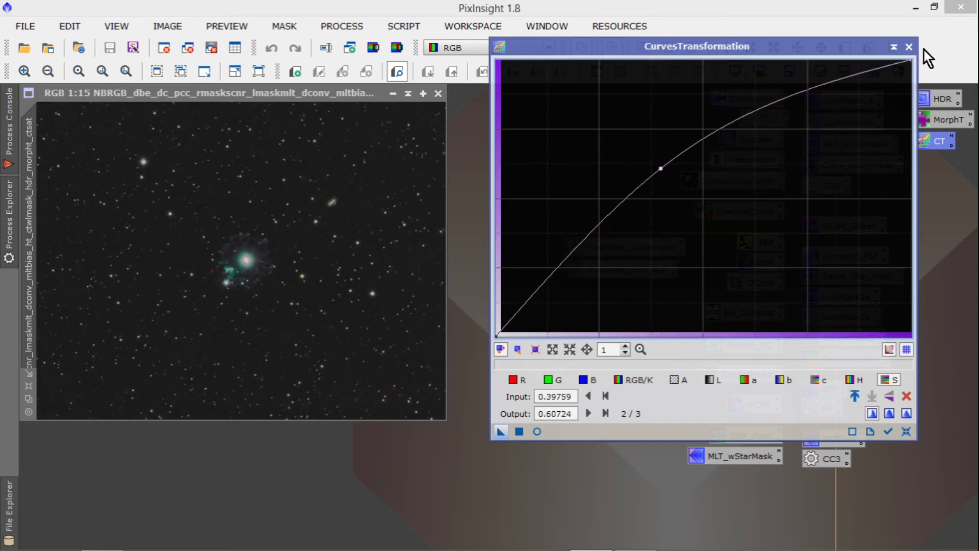
pyautogui.click(910, 47)
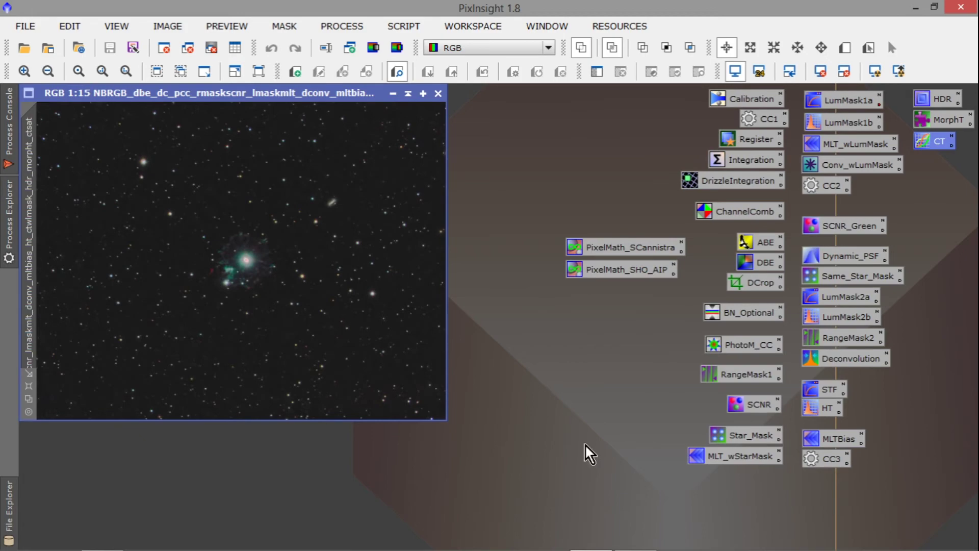
# - Close the ctsat image and switch to Chrome, showing the AstroBin page for the NGC 6543 RGB with Ha image
pyautogui.click(24, 48)
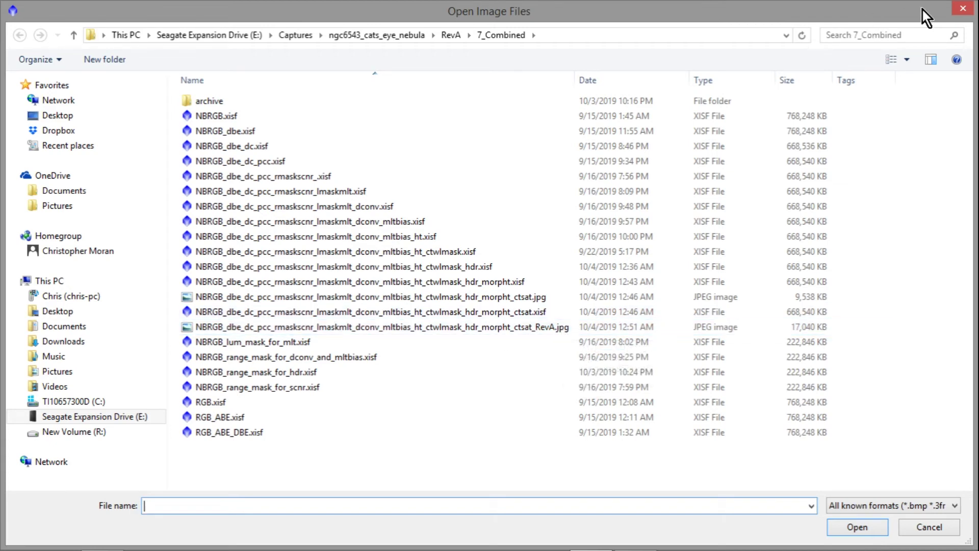
pyautogui.click(961, 10)
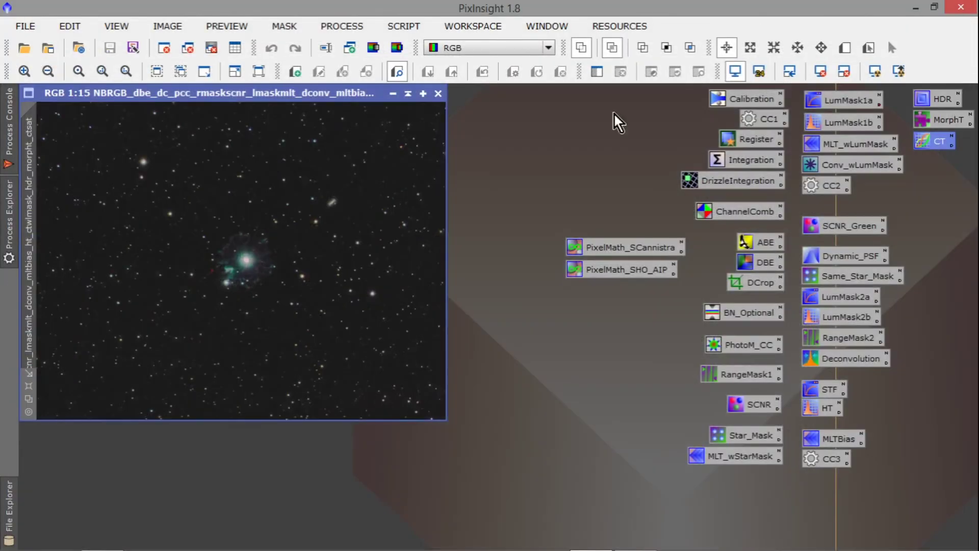
pyautogui.click(438, 94)
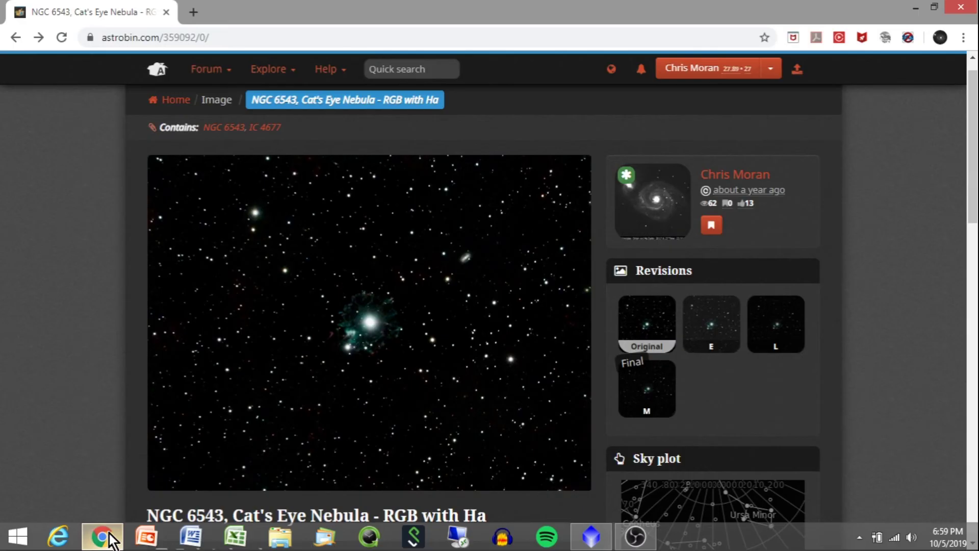
pyautogui.click(109, 533)
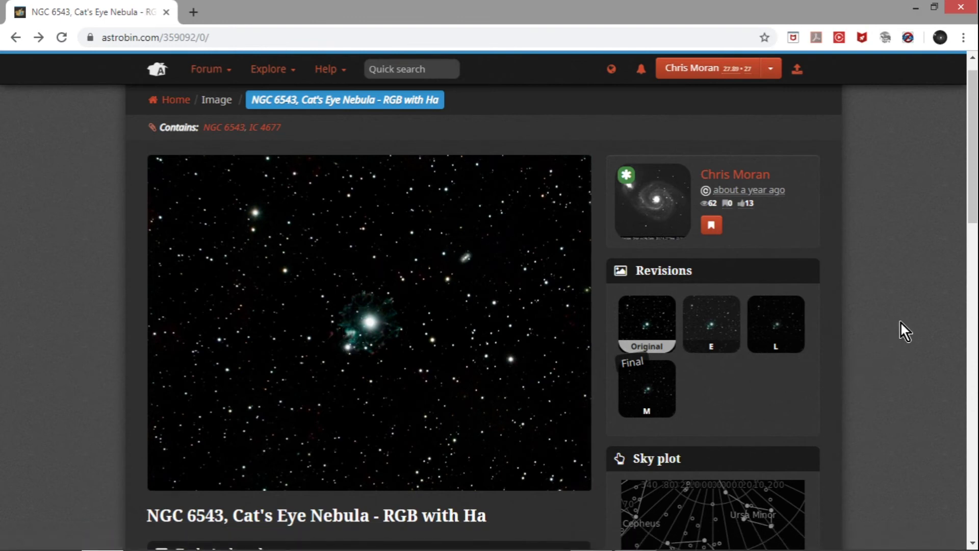
# - Compare final revision M of the Cat's Eye Nebula image with the original, ending on revision M
pyautogui.moveTo(377, 306)
pyautogui.click(652, 385)
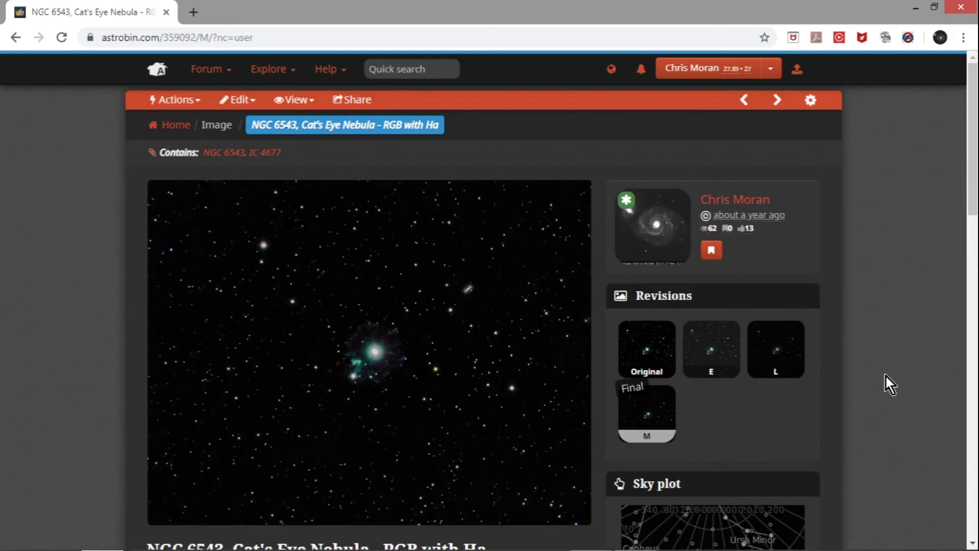
pyautogui.scroll(-1, 551, 306)
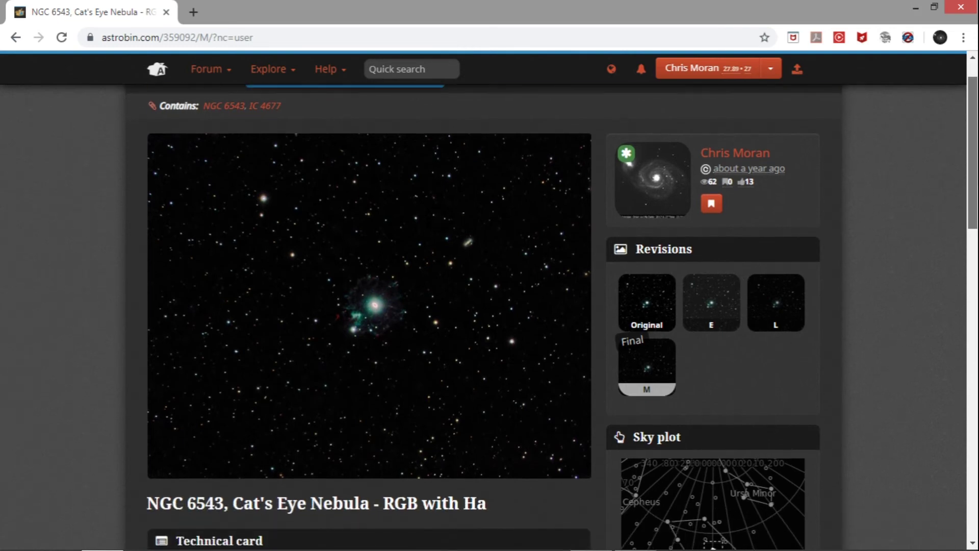
pyautogui.scroll(1, 893, 237)
pyautogui.moveTo(401, 318)
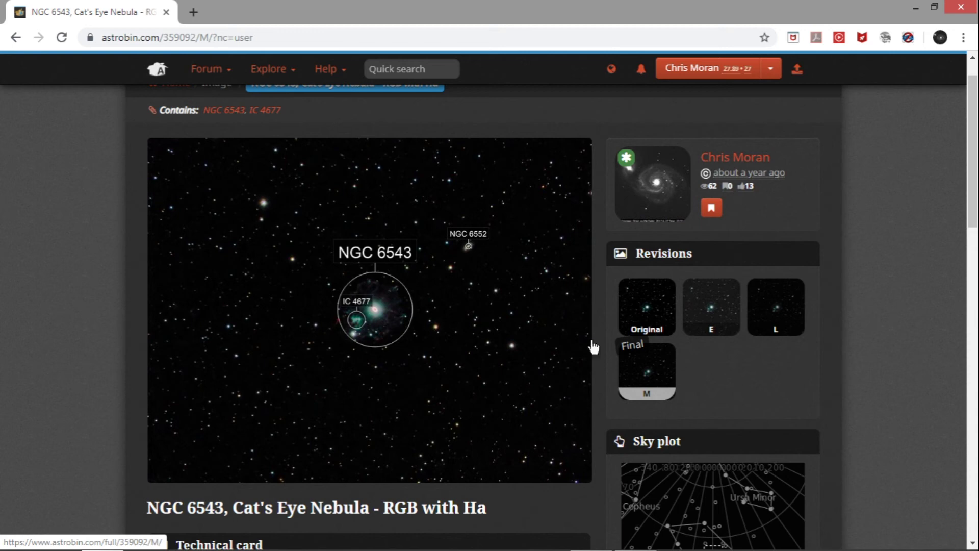
pyautogui.click(637, 316)
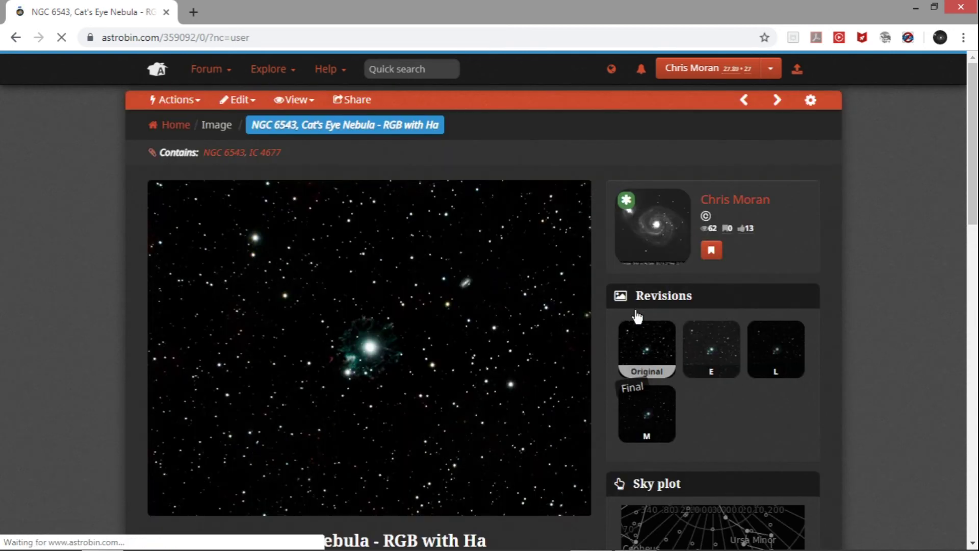
pyautogui.moveTo(668, 397)
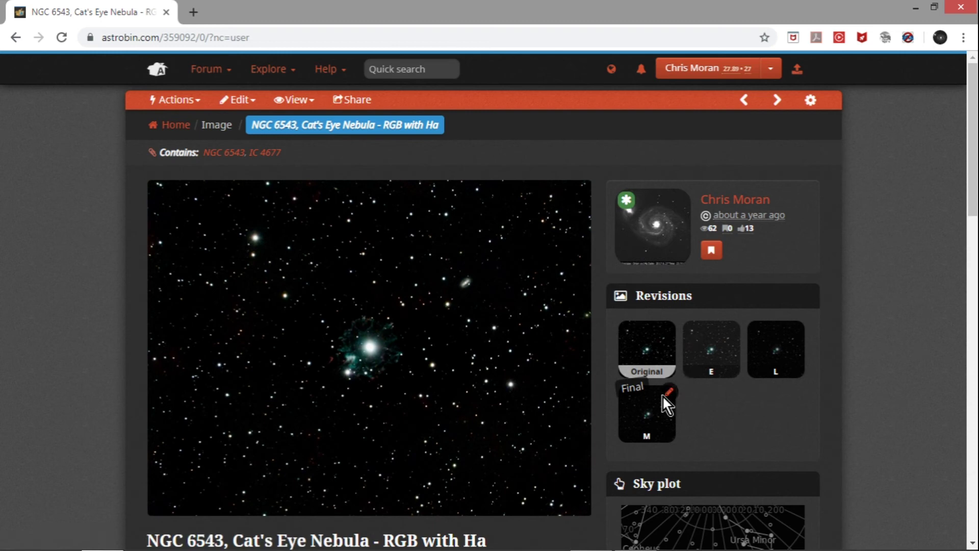
pyautogui.click(659, 411)
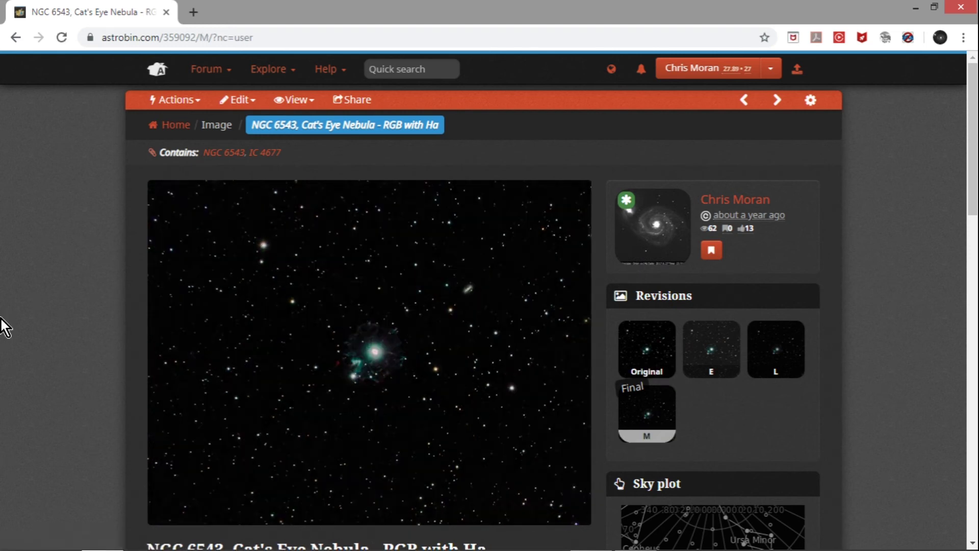
# - View revision M in its enlarged full view and return to the image's AstroBin page
pyautogui.moveTo(376, 361)
pyautogui.moveTo(239, 268)
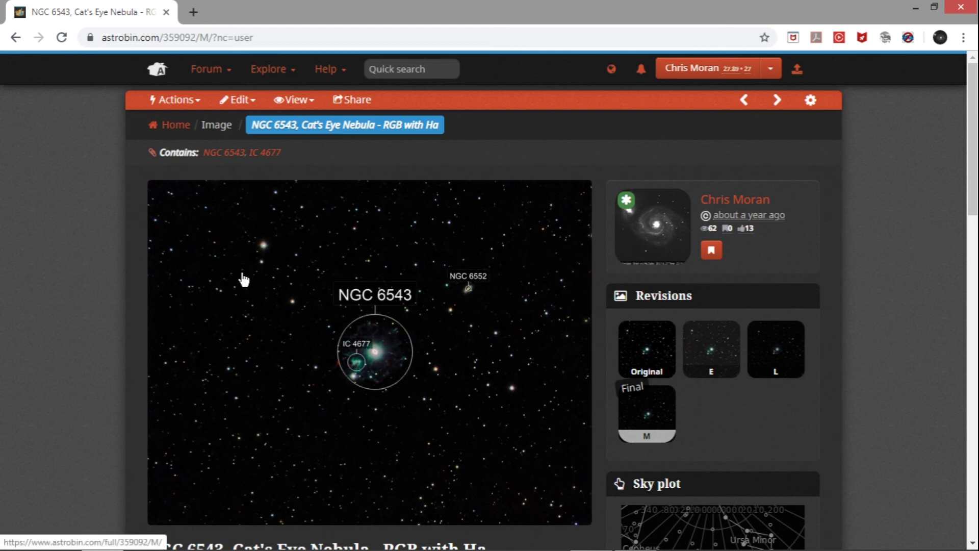
pyautogui.click(261, 250)
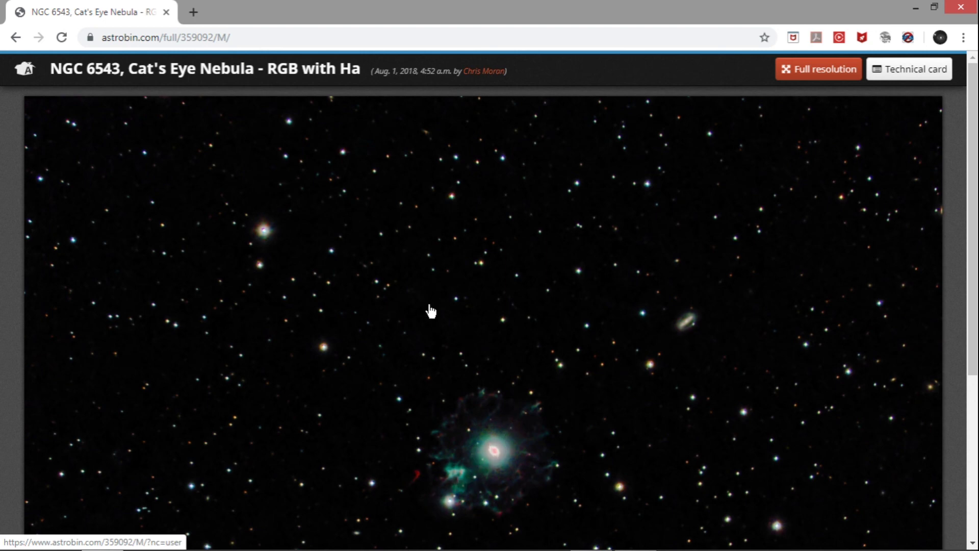
pyautogui.click(16, 38)
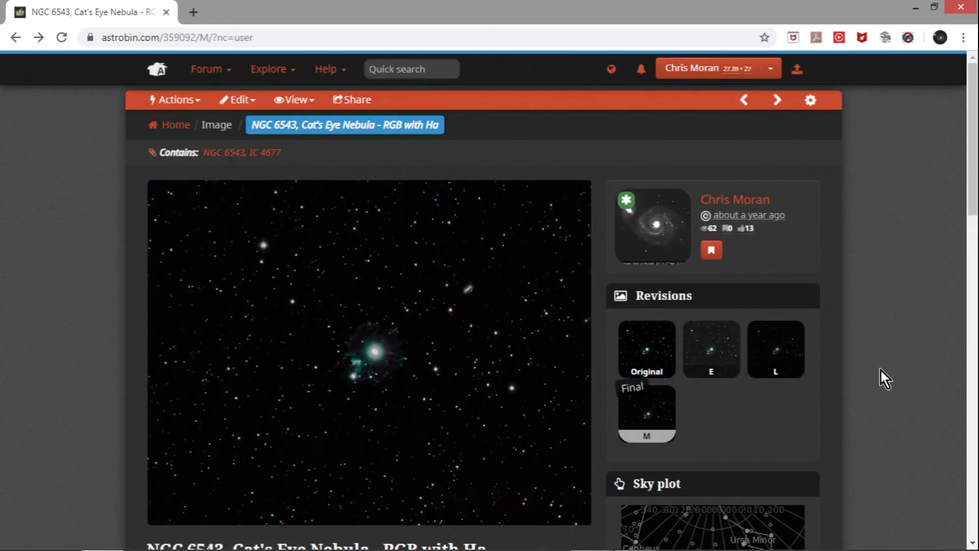
pyautogui.moveTo(971, 186); pyautogui.dragTo(973, 193)
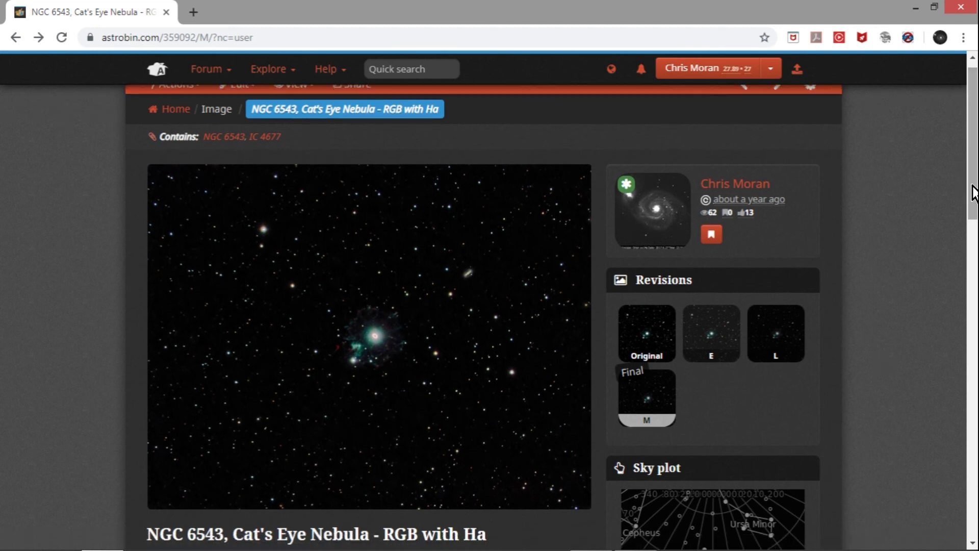